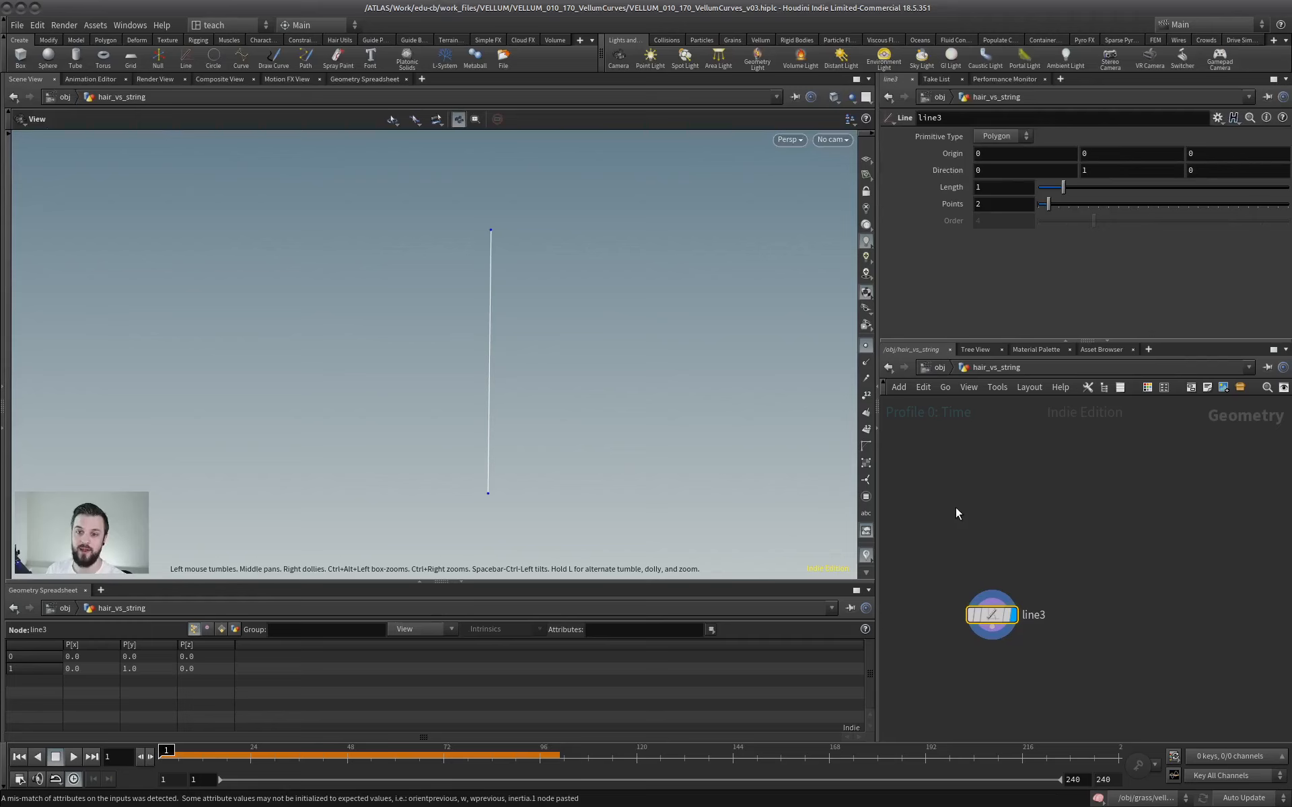
scroll(966, 507, up, 1)
middle_drag(970, 522, 992, 513)
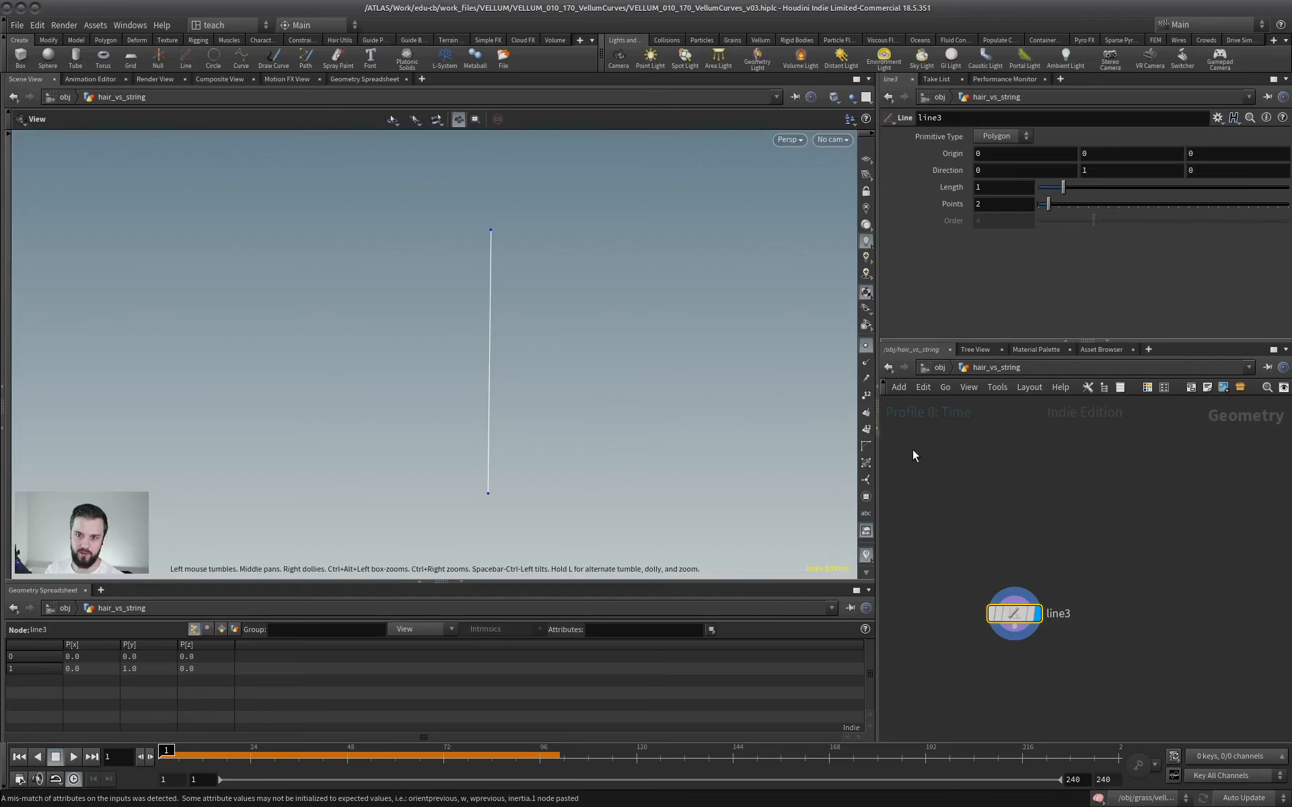
middle_drag(1021, 524, 1003, 464)
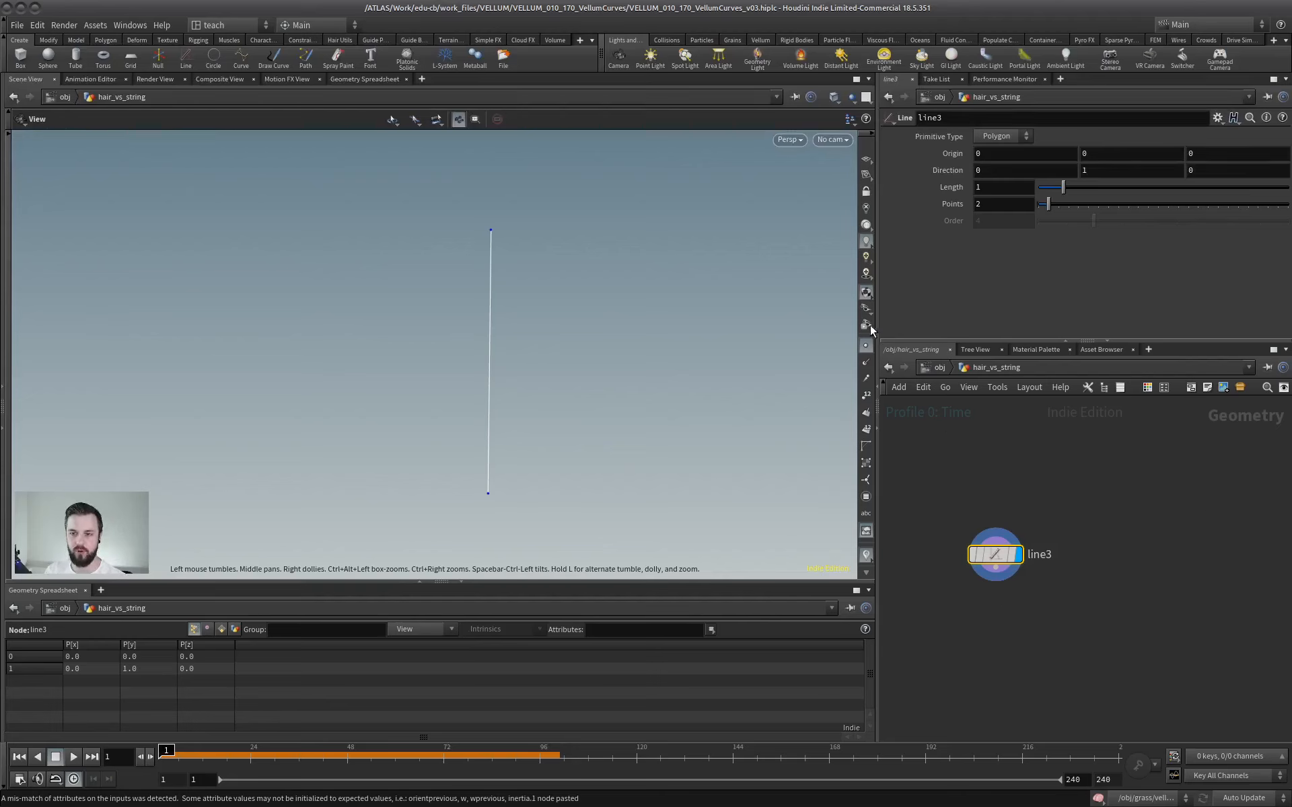
scroll(1015, 471, up, 1)
mouse_move(1015, 470)
middle_down()
mouse_move(988, 464)
mouse_move(1023, 468)
middle_up()
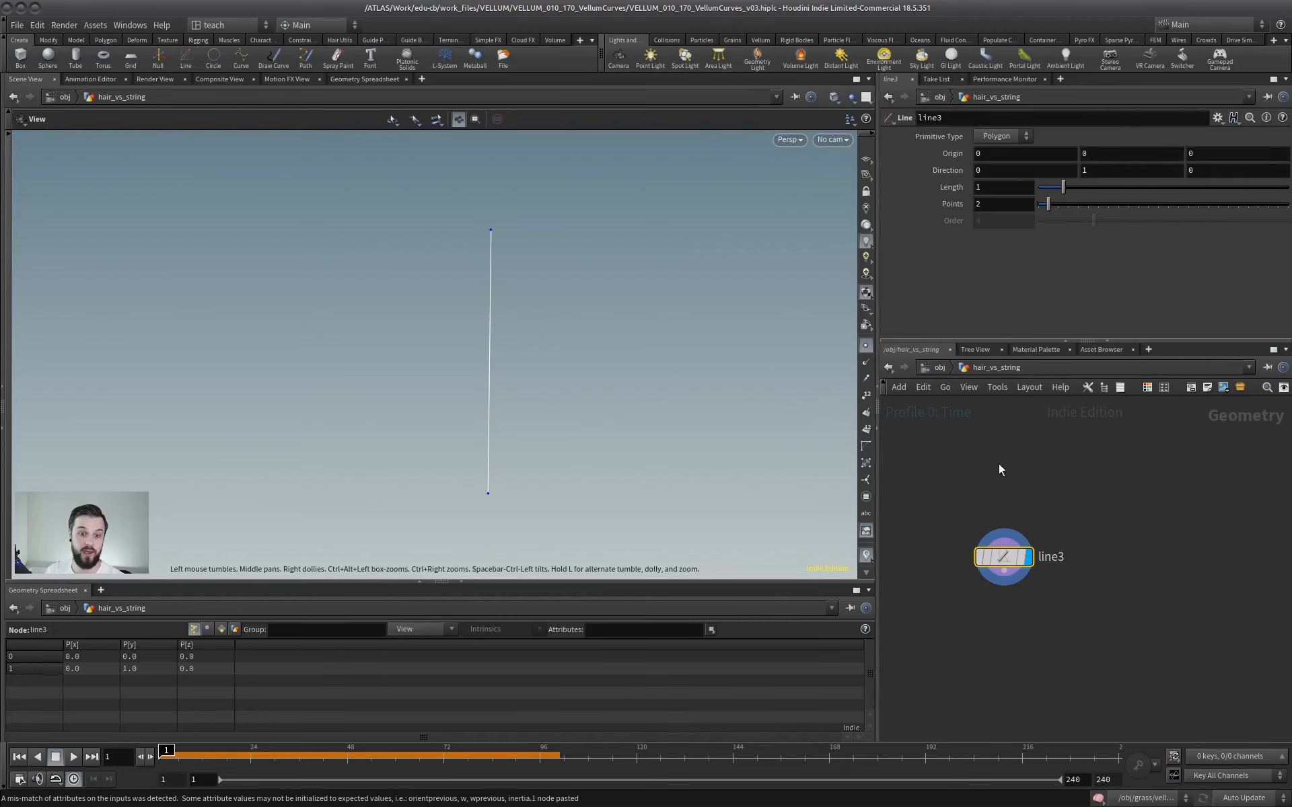
middle_drag(1038, 464, 1026, 472)
scroll(1018, 468, down, 1)
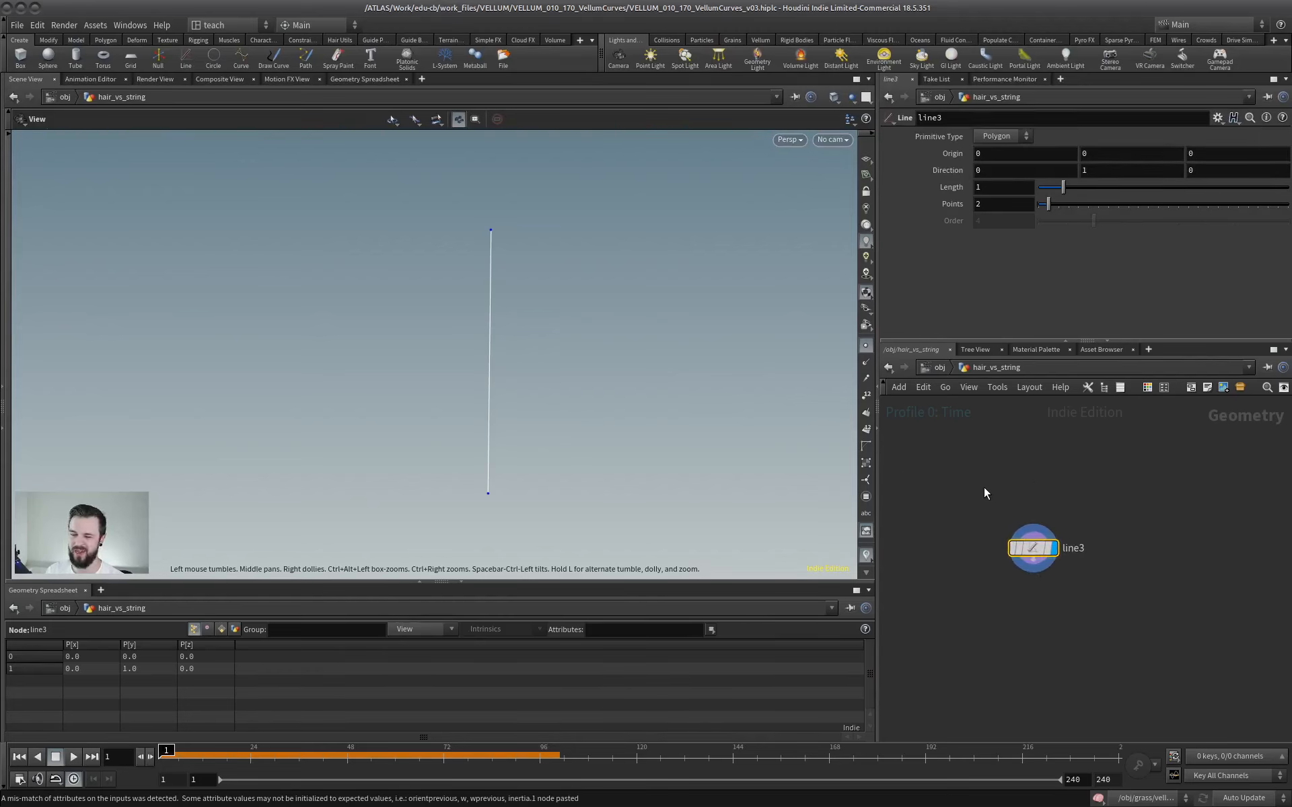
middle_drag(988, 450, 975, 468)
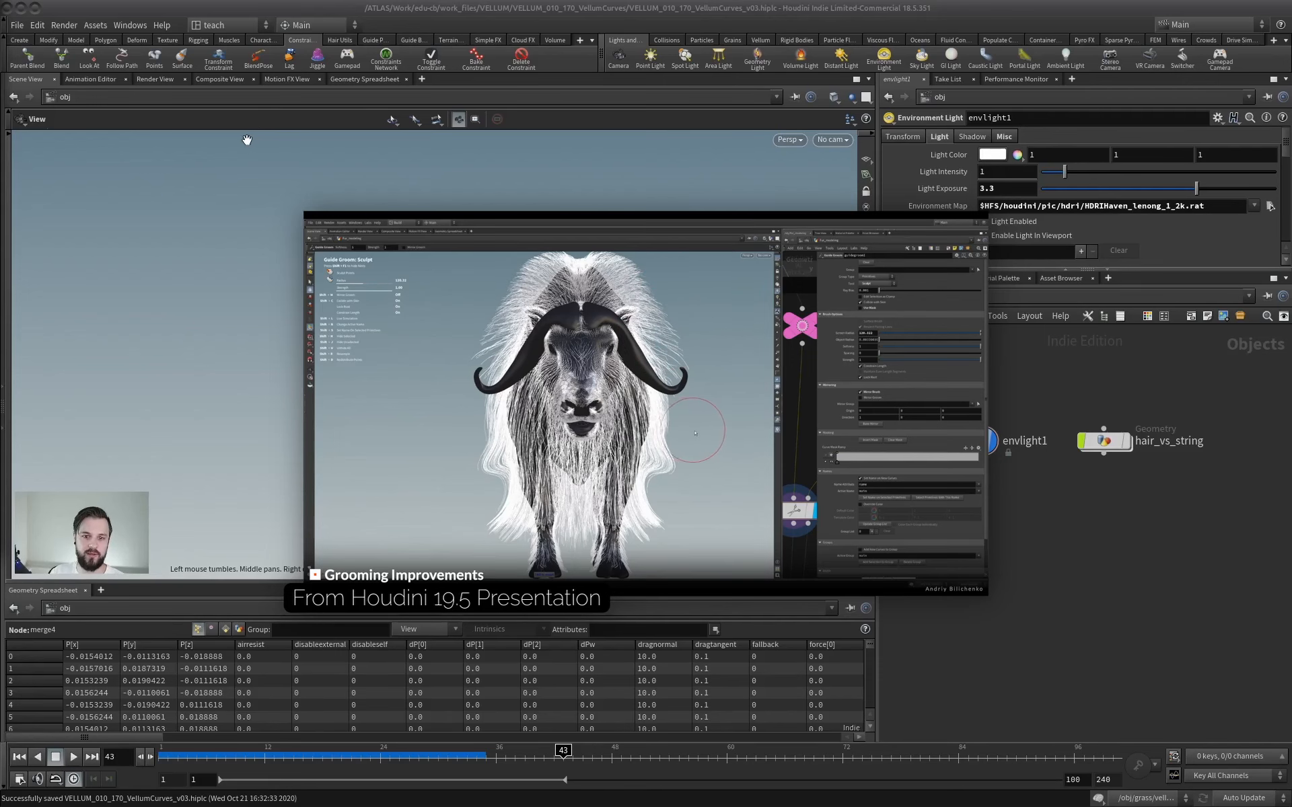
Look over the hair utility, guide process, guide brush and constraint tools on the widened shelf.
click(340, 40)
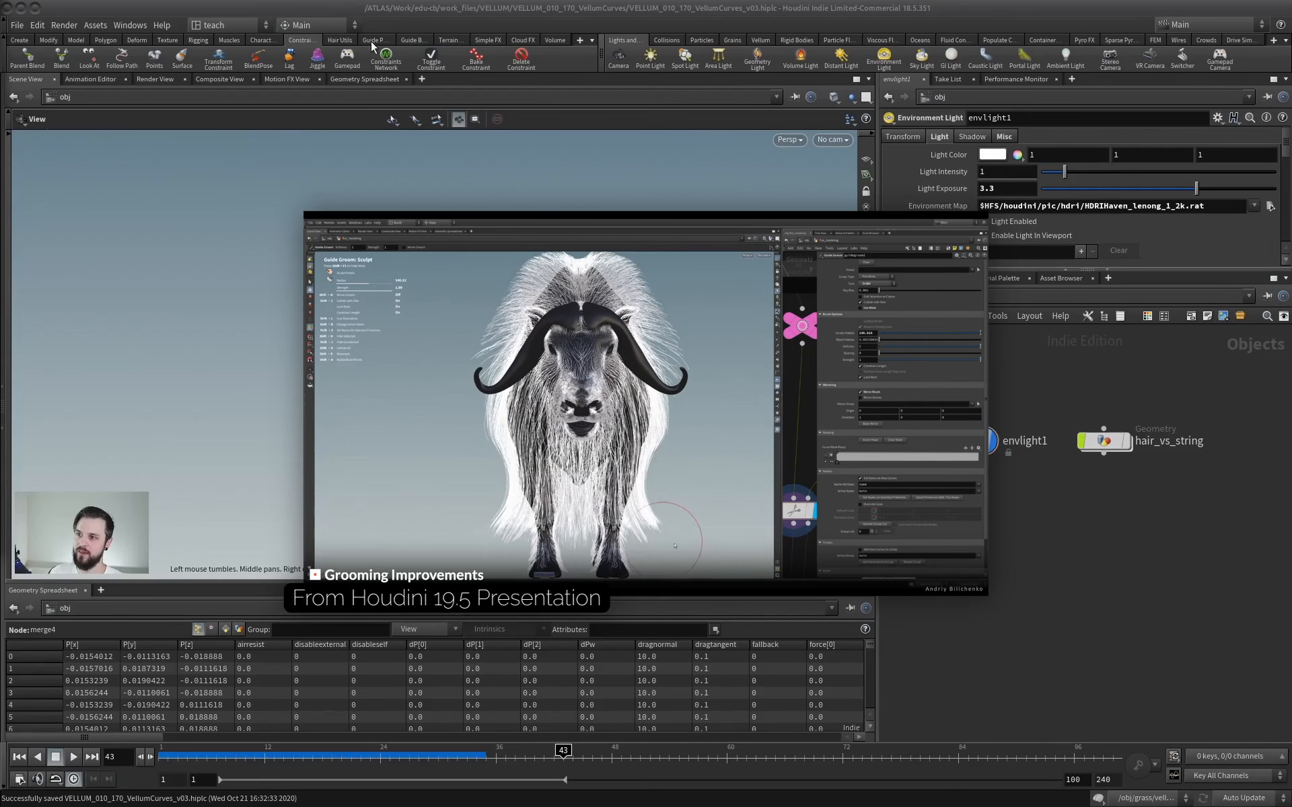
drag(601, 56, 840, 54)
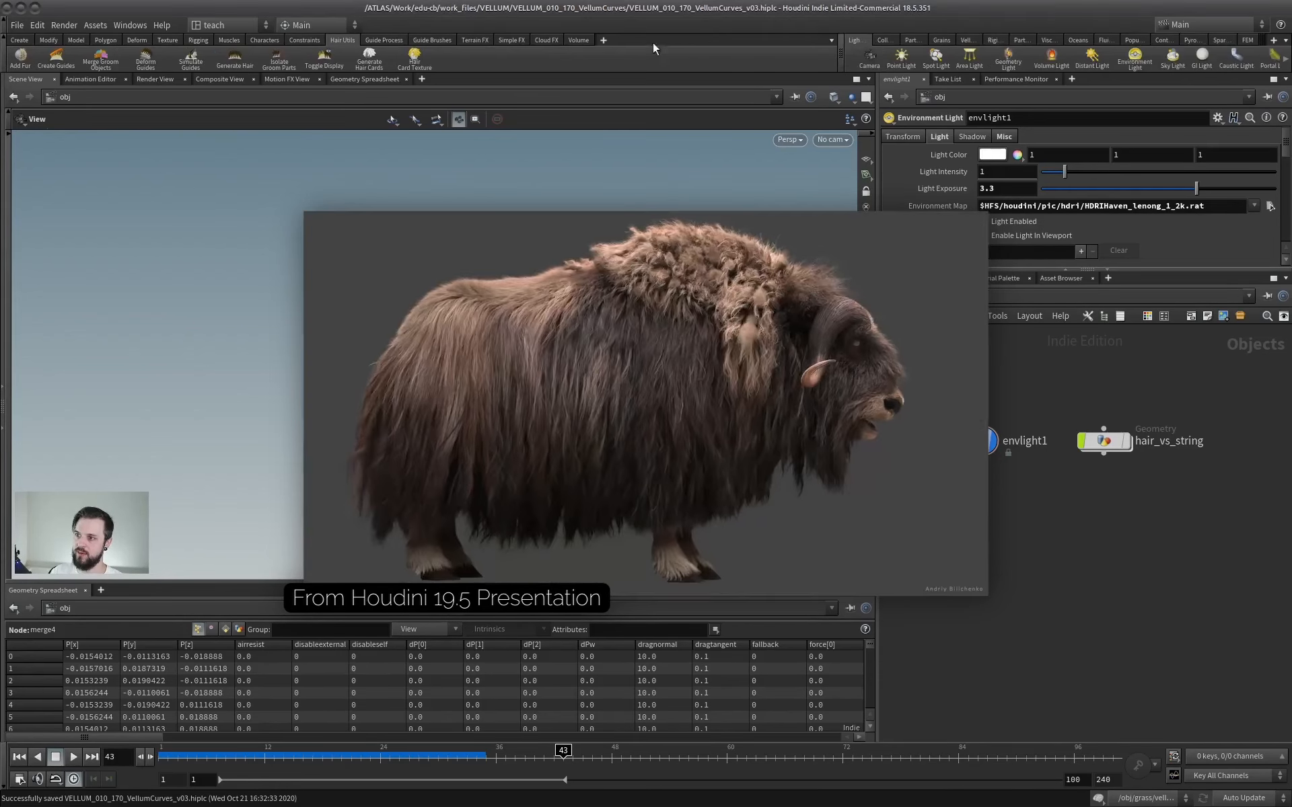
click(384, 41)
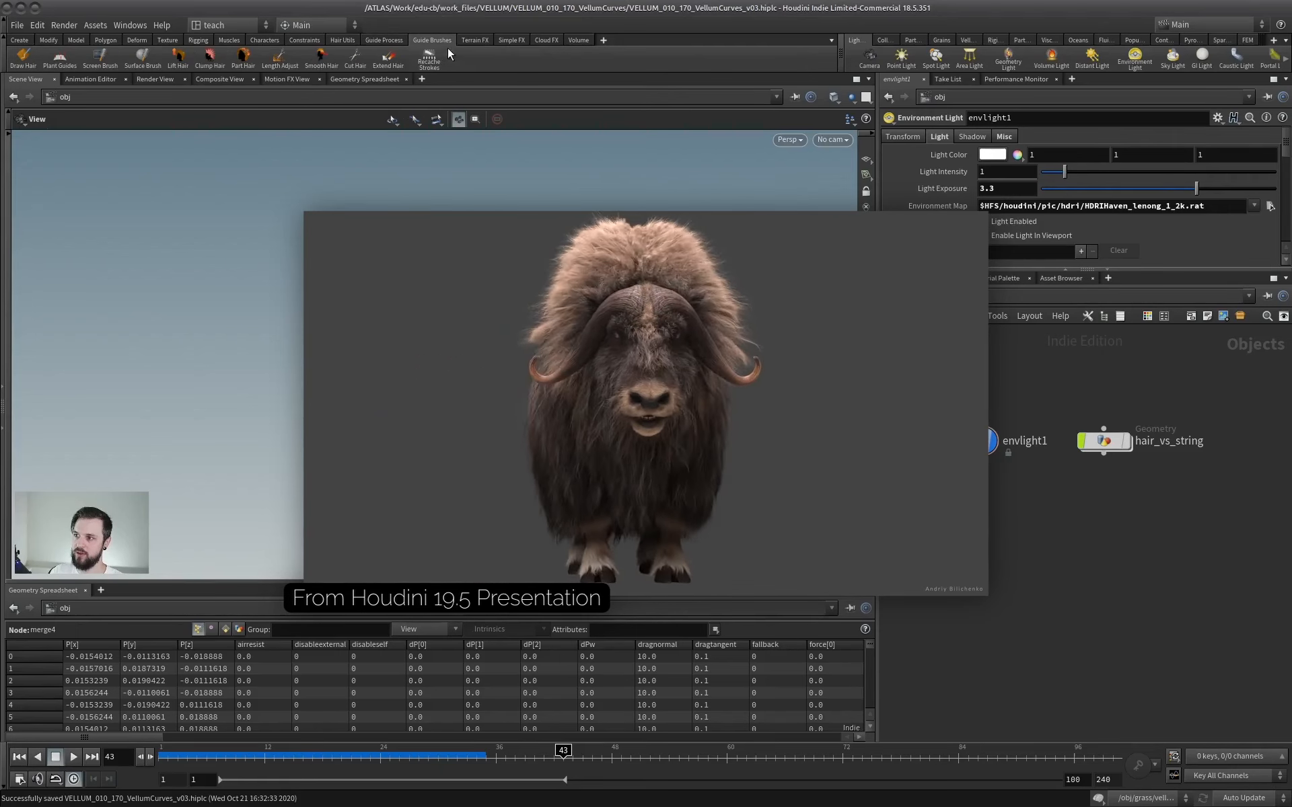
click(338, 41)
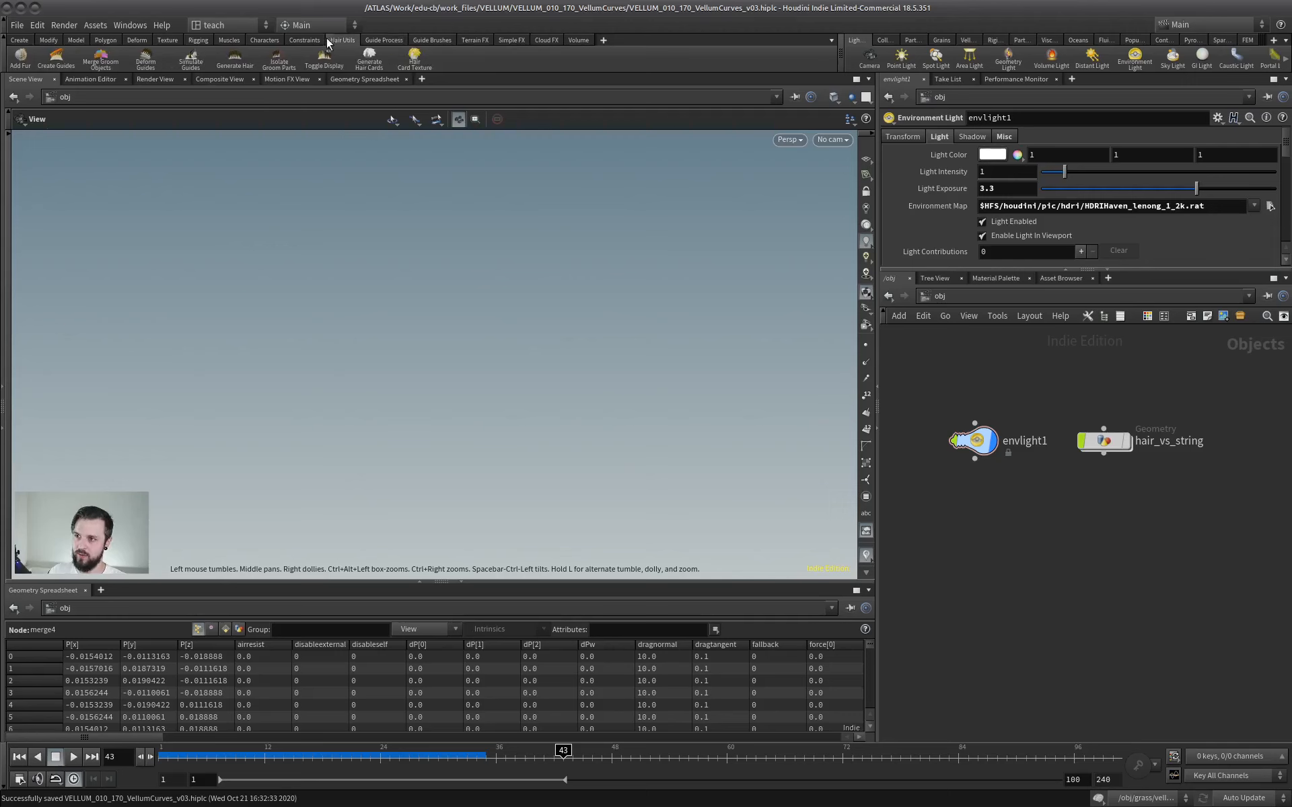
click(304, 39)
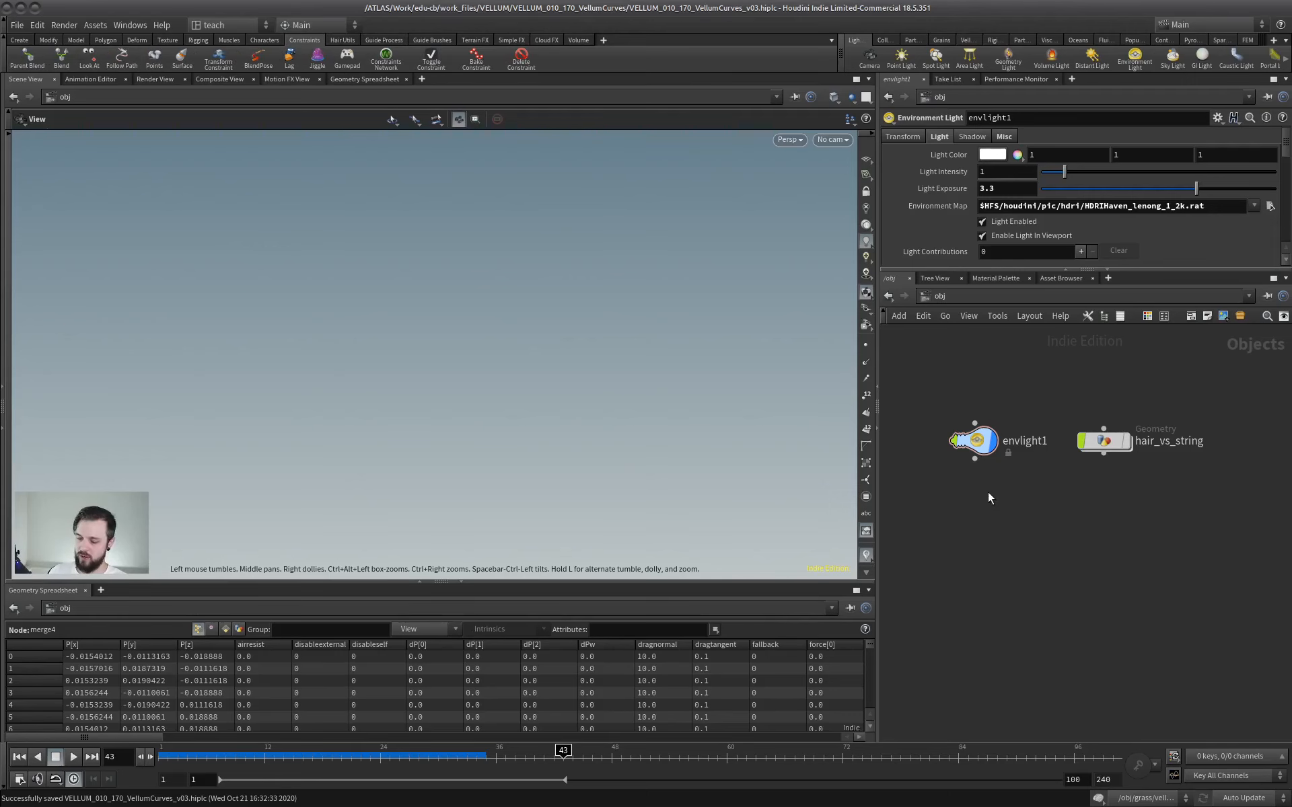
key(Tab)
text(guide s)
key(Return)
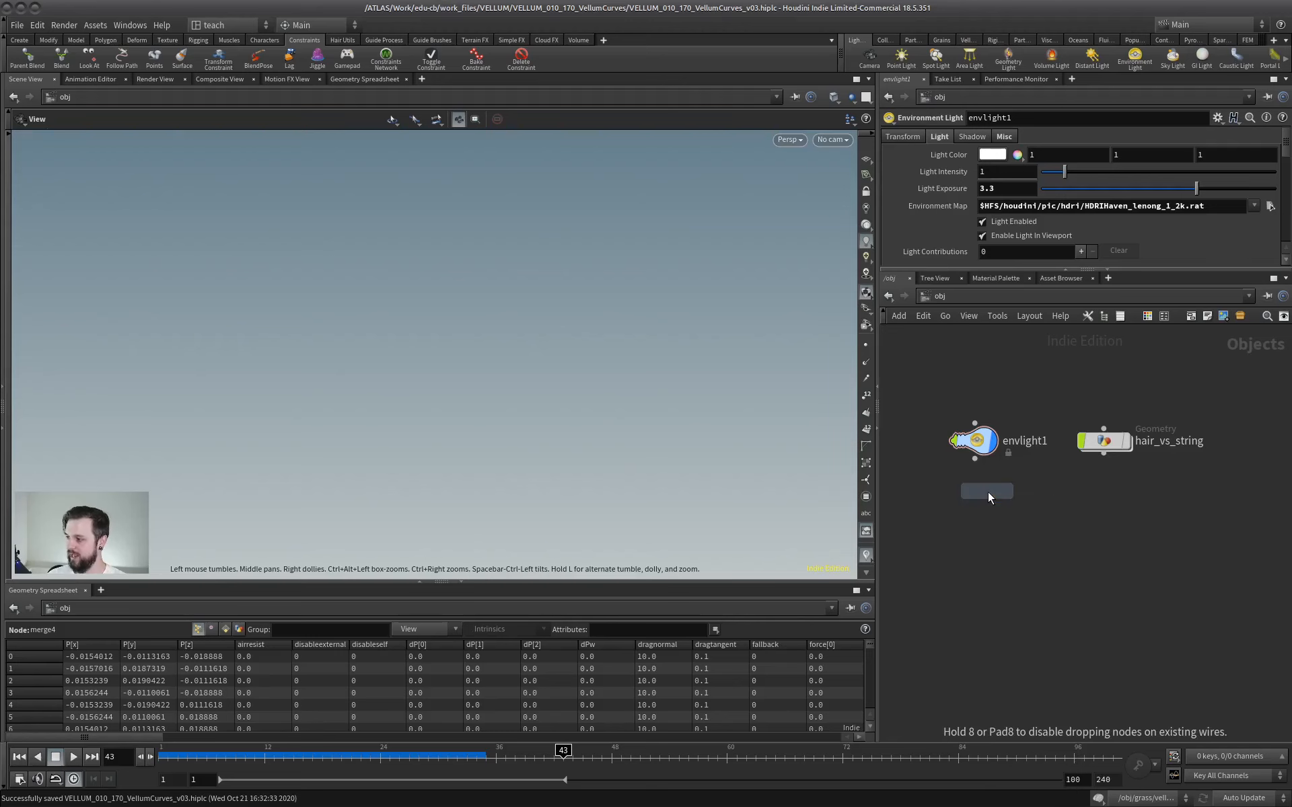
click(922, 439)
click(1051, 495)
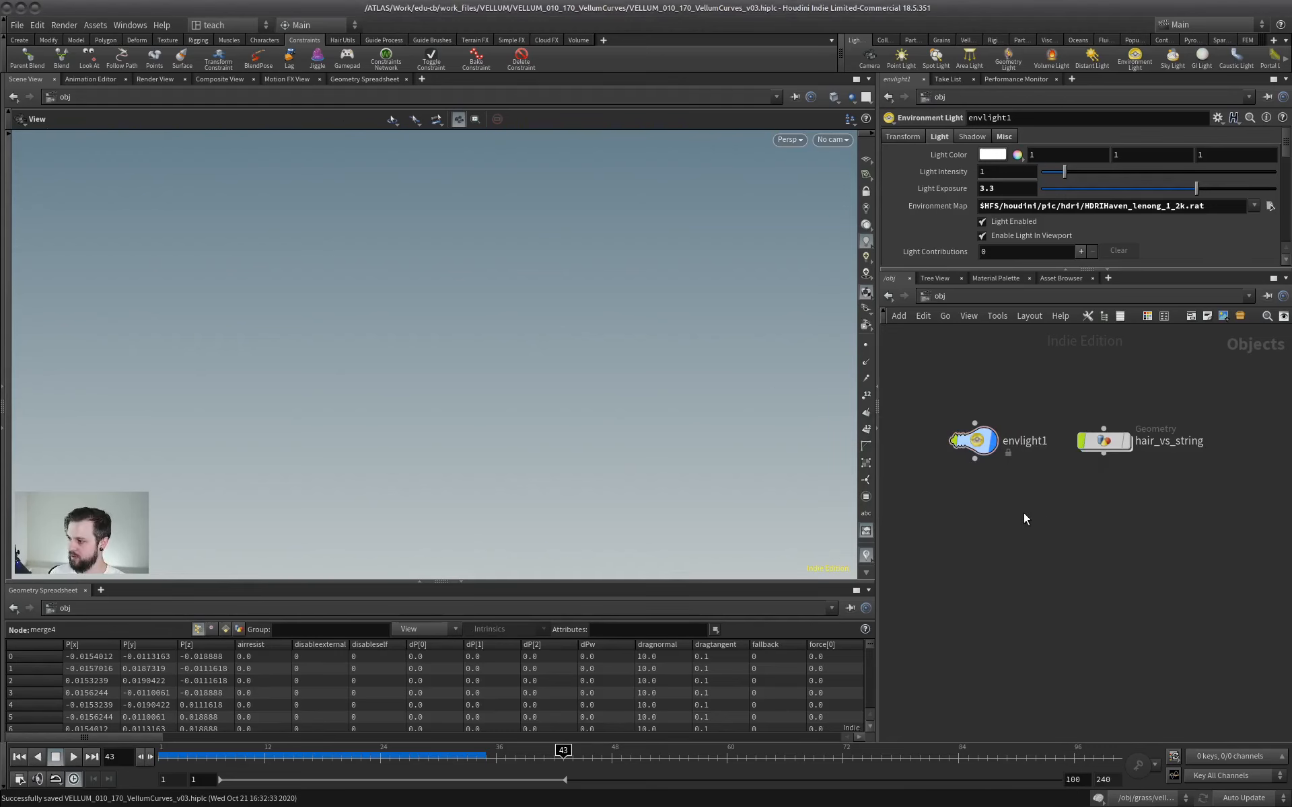
Add a Guide Simulate node to the object network below the envlight1 and hair_vs_string nodes.
key(Tab)
text(guid)
key(Return)
click(1050, 521)
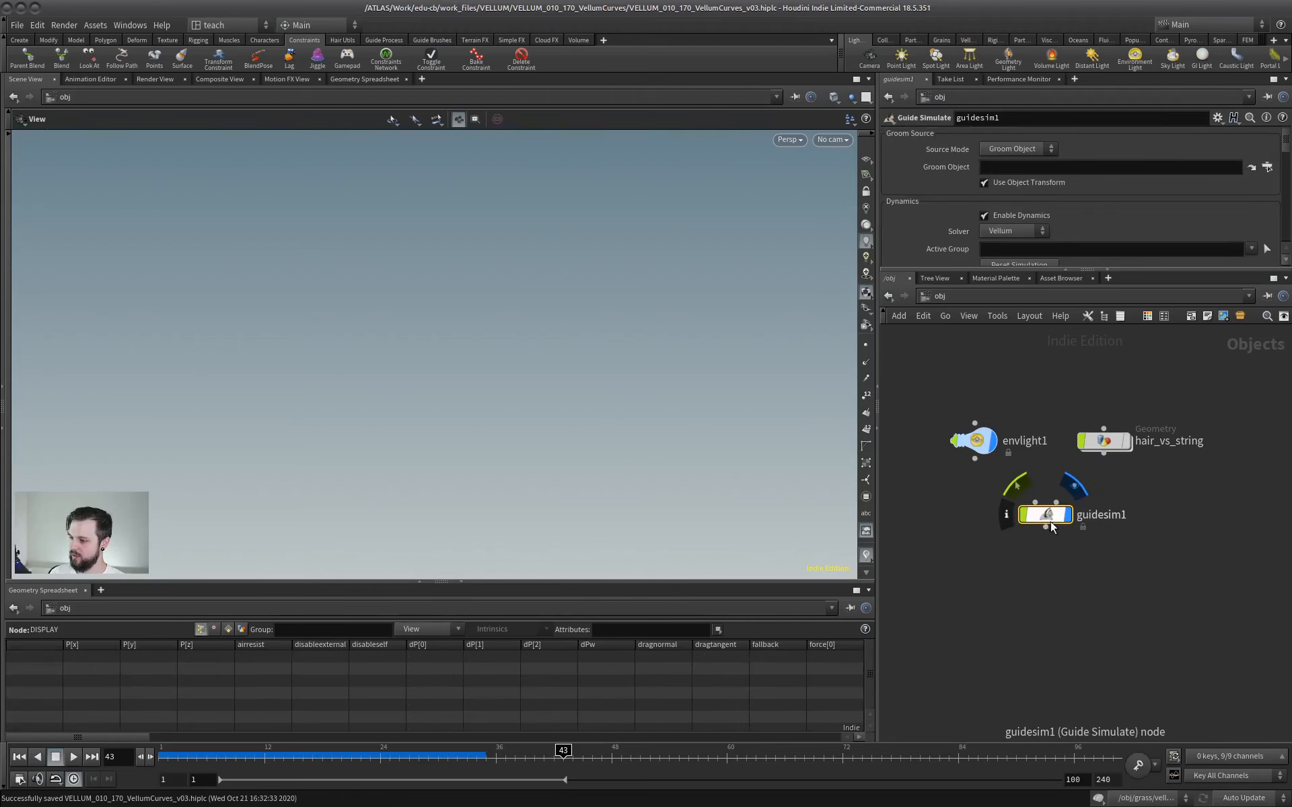
key(ctrl+s)
Switch the Guide Simulate node's solver to Wire Solver, then back to Vellum, to compare the available solvers.
drag(967, 267, 968, 386)
click(1014, 232)
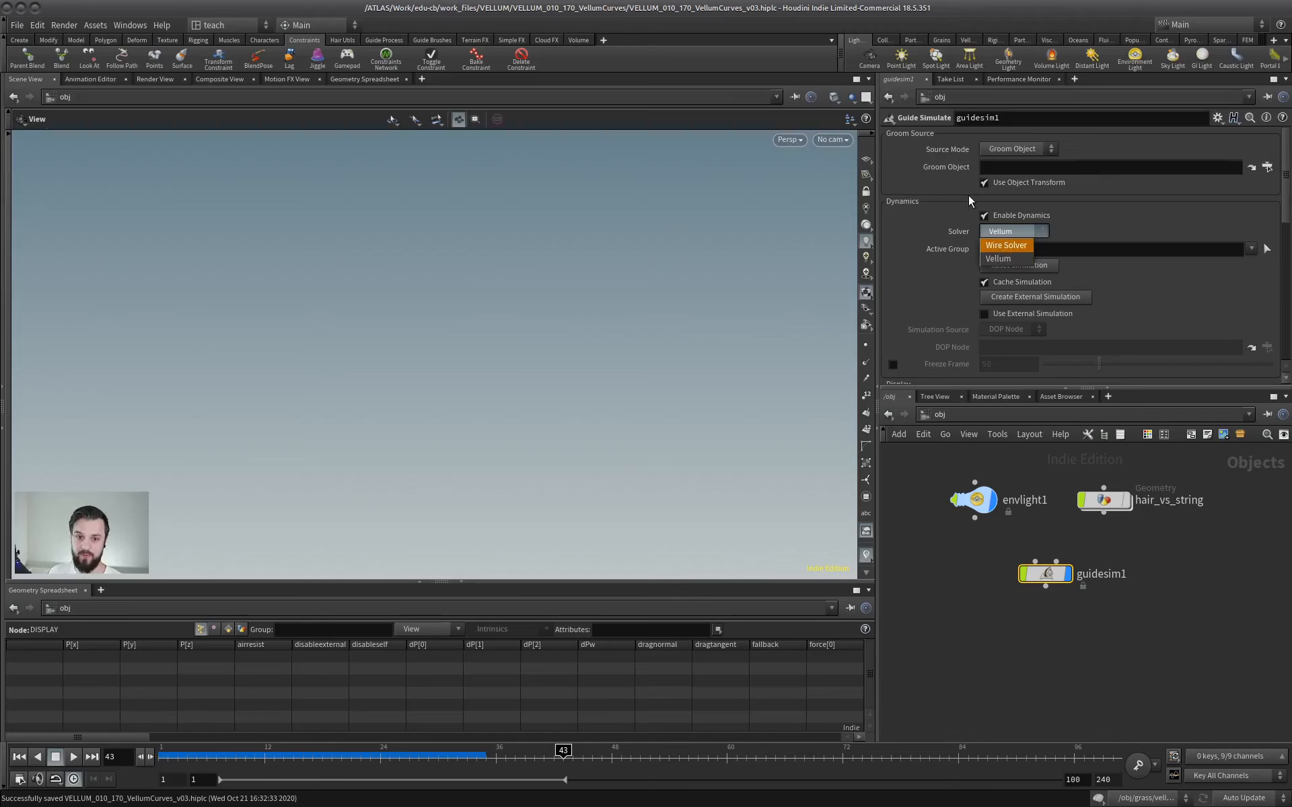
click(1016, 245)
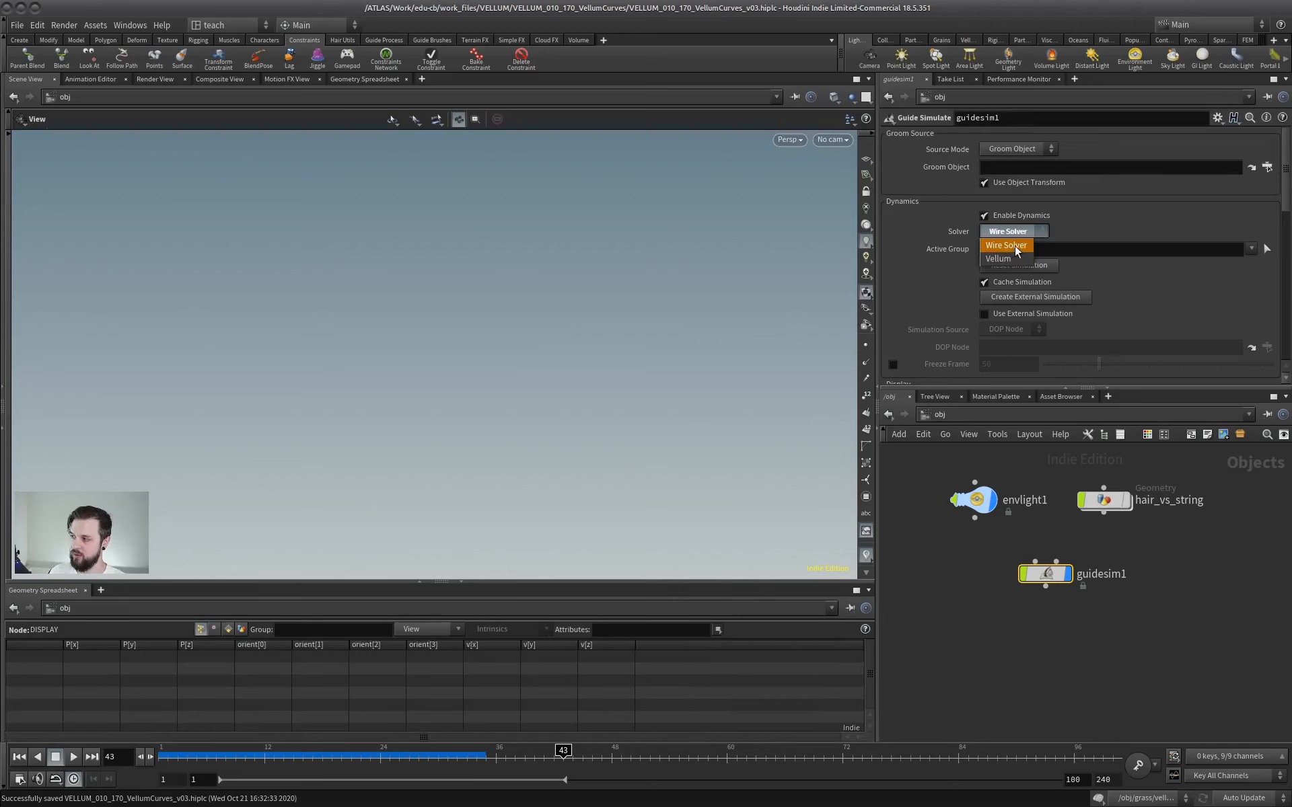
click(1016, 260)
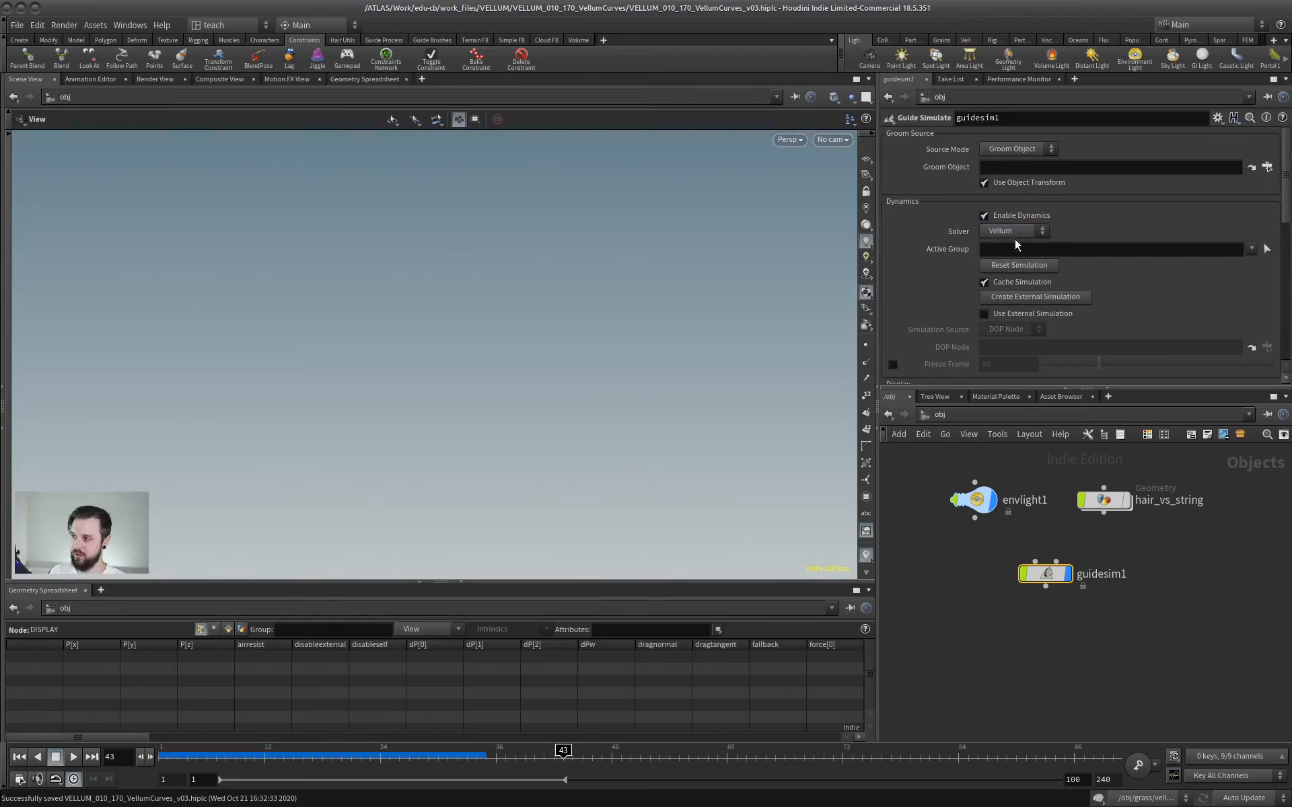
click(1019, 232)
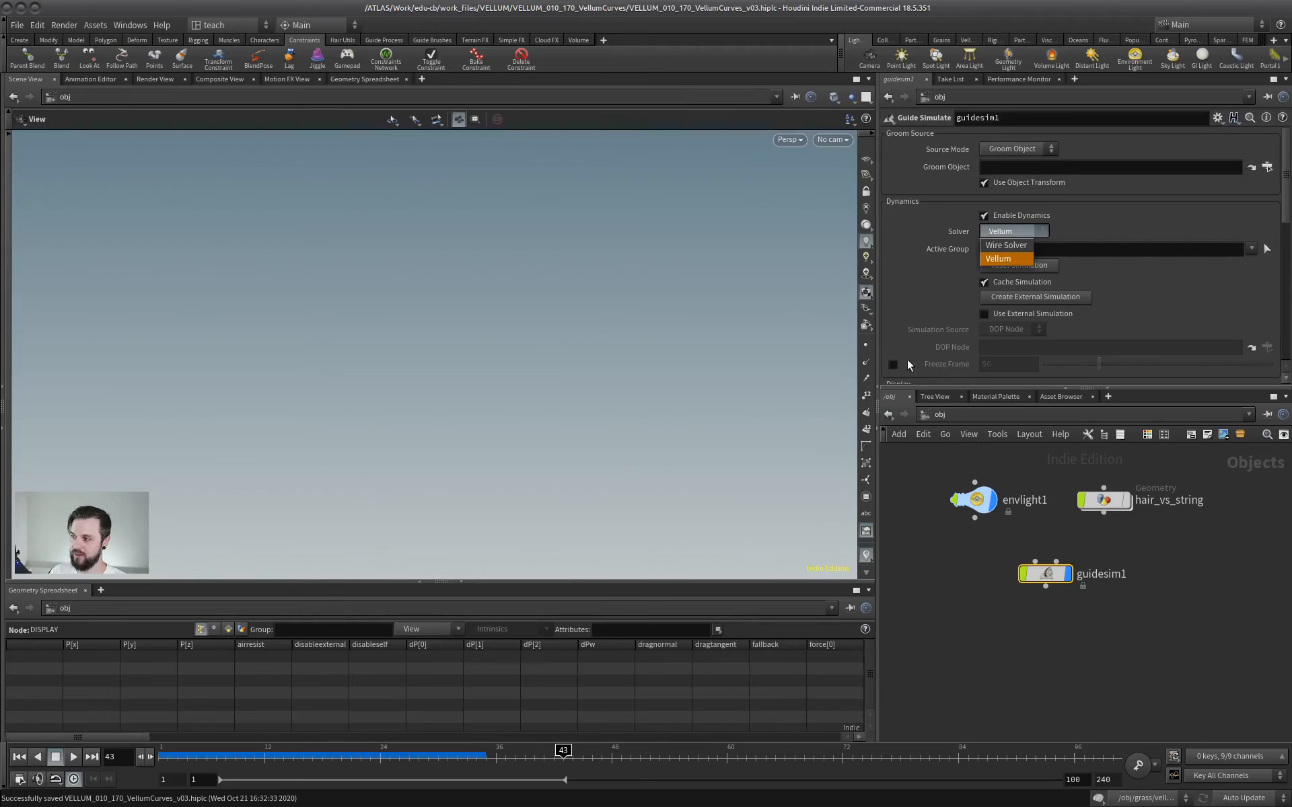
click(898, 309)
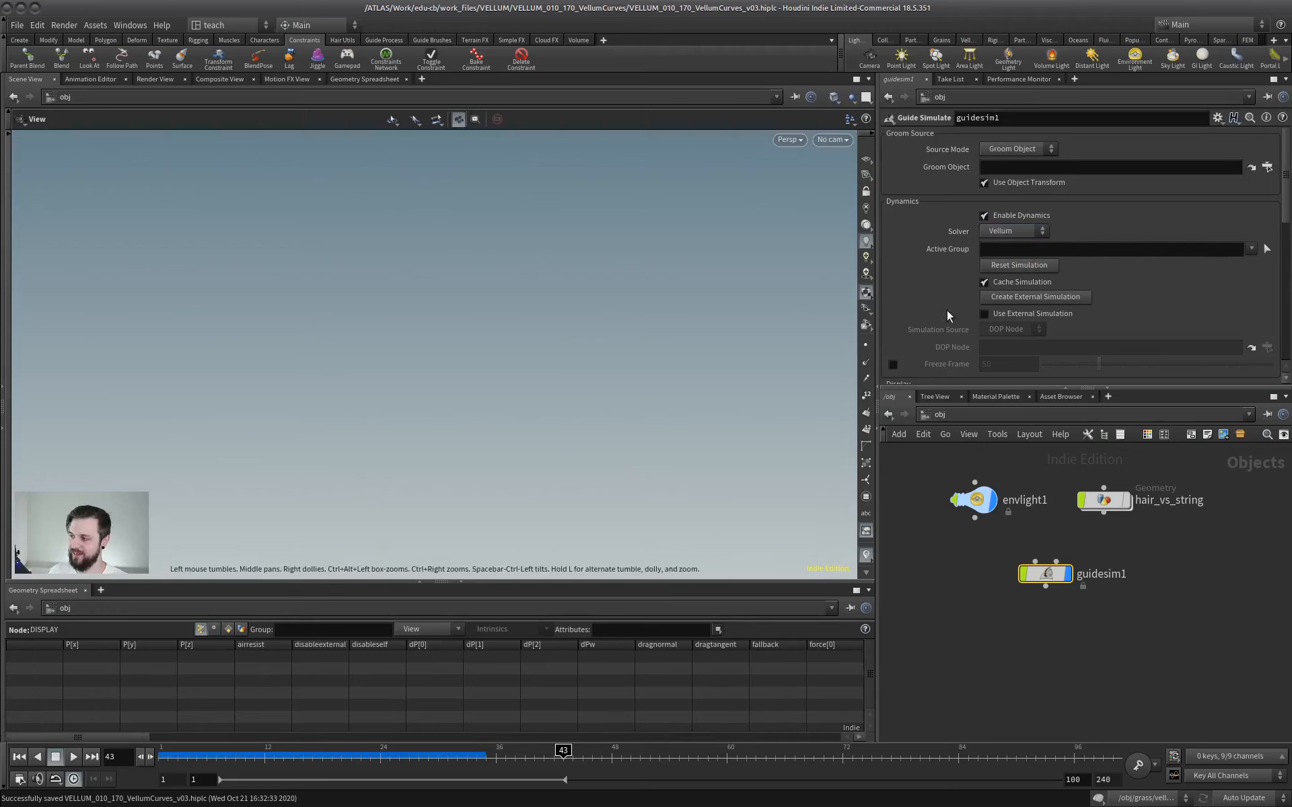
drag(1045, 575, 1048, 580)
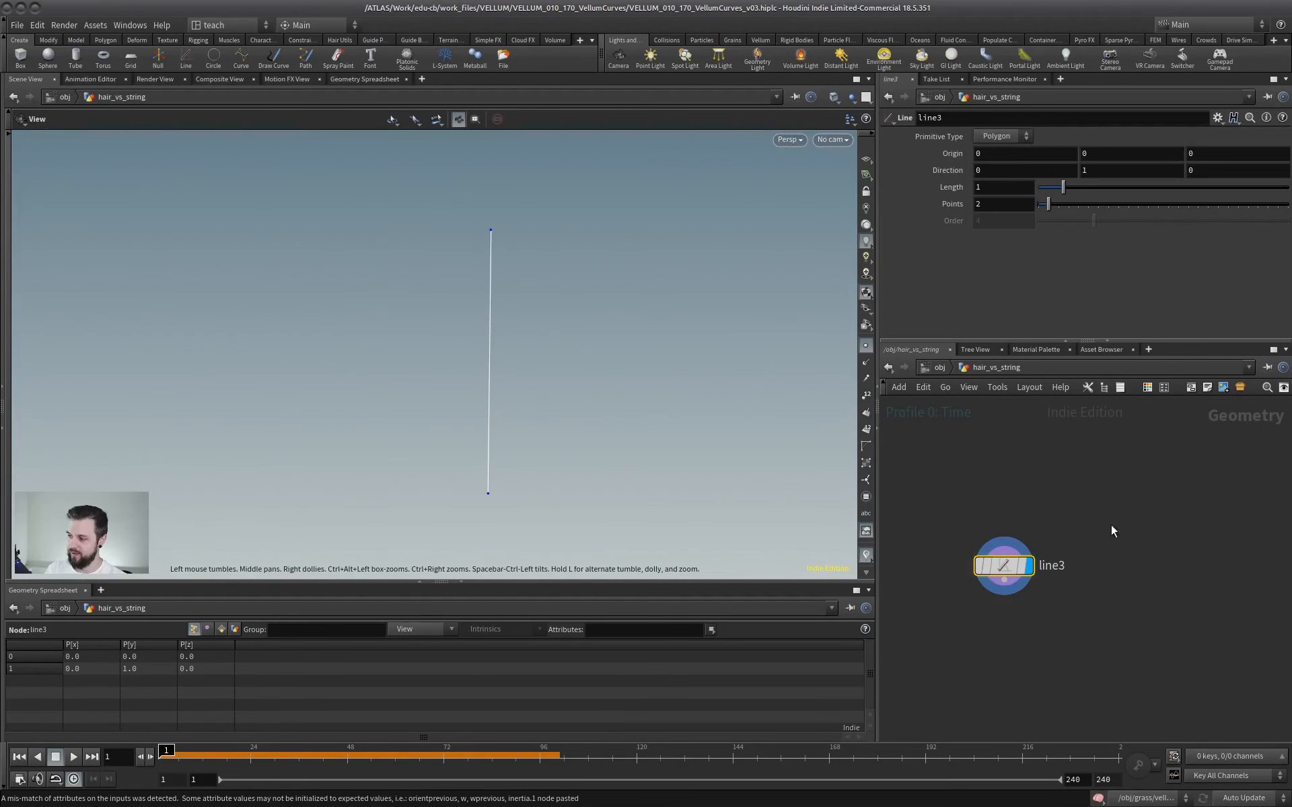
Set the number of points on the line3 node in hair_vs_string to 11.
drag(1003, 566, 1001, 530)
drag(509, 398, 557, 291)
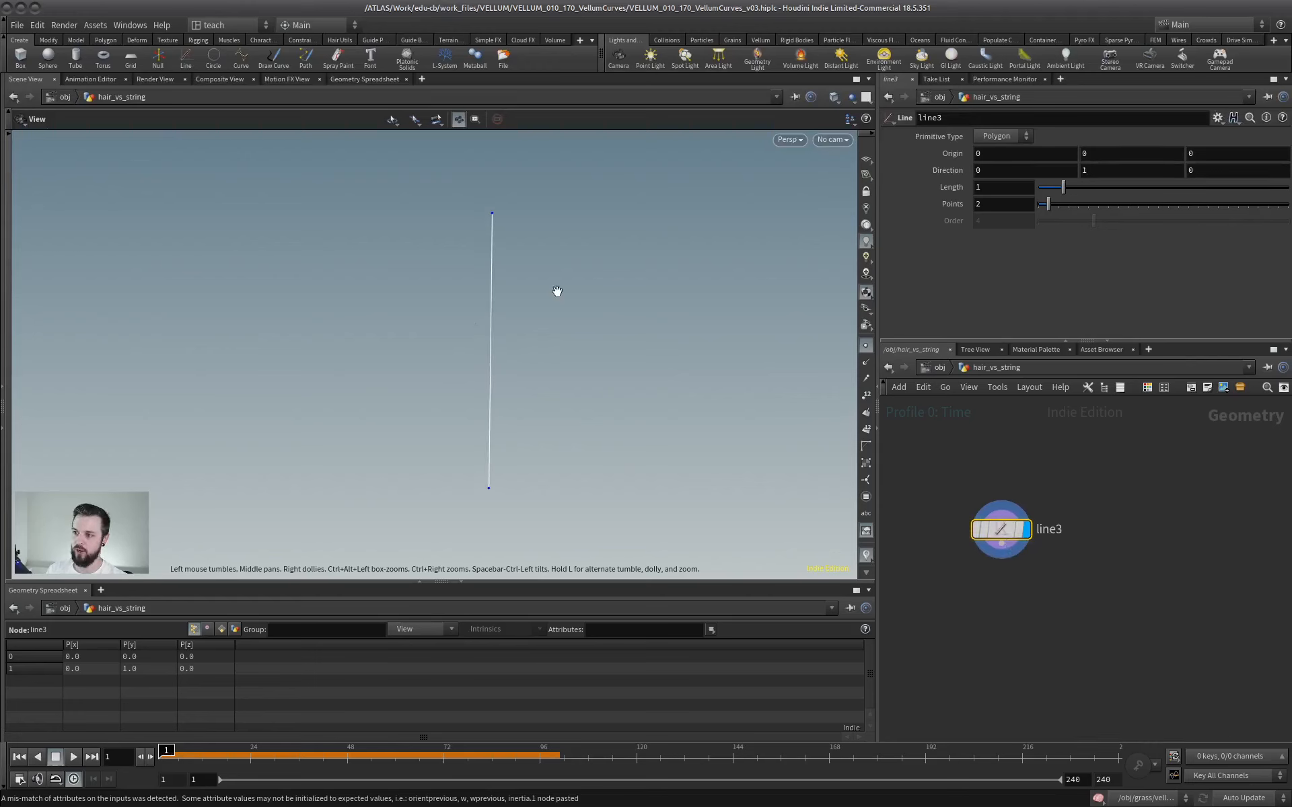
drag(1055, 203, 1093, 204)
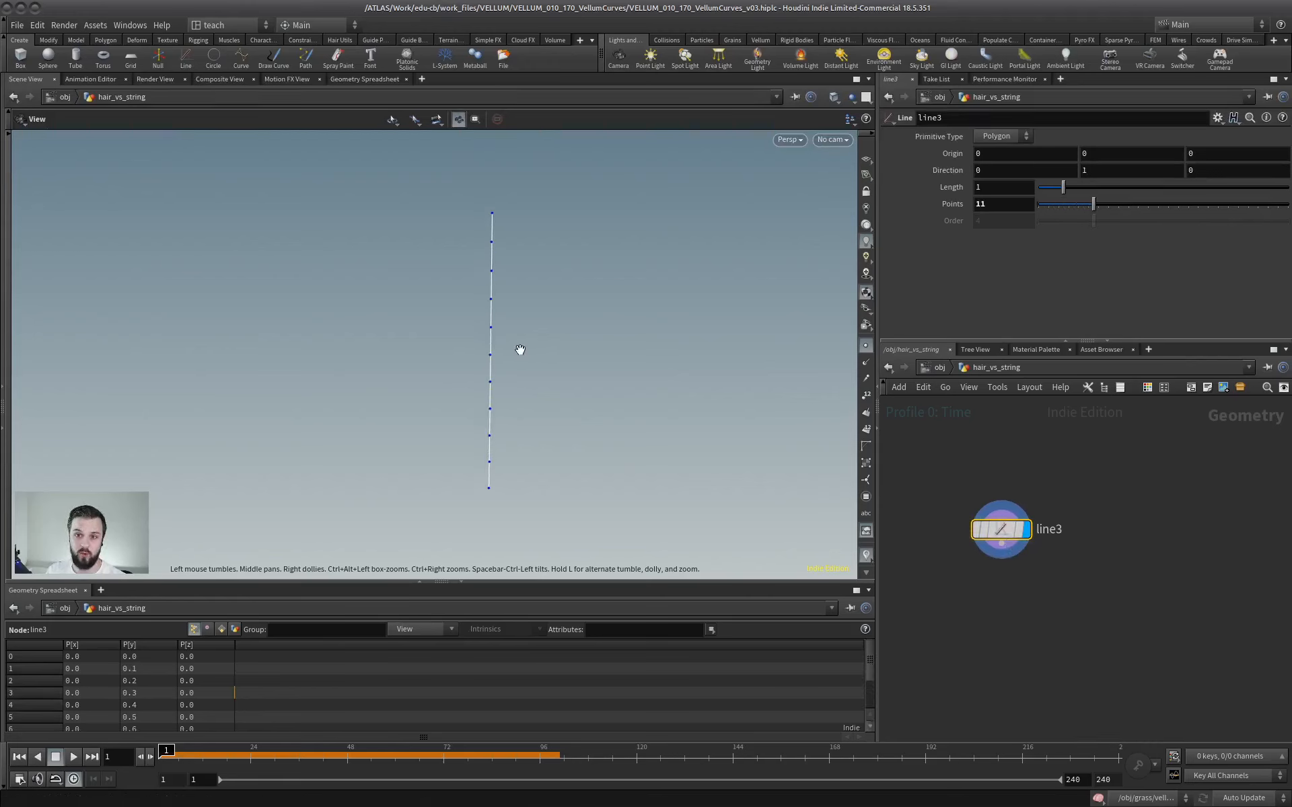
drag(520, 349, 455, 360)
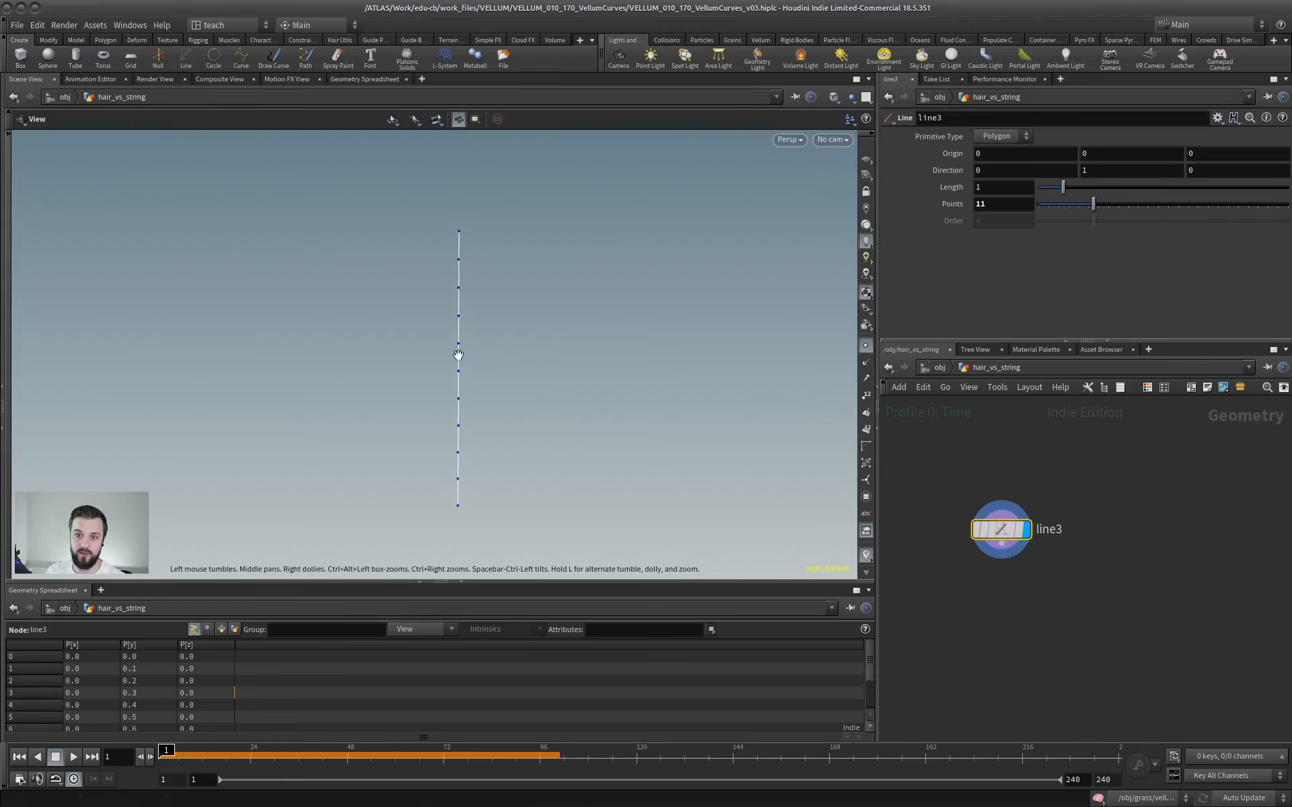
Set the line's direction to 1, 0, 0 so that it runs along the X axis.
click(991, 174)
text(1)
key(Tab)
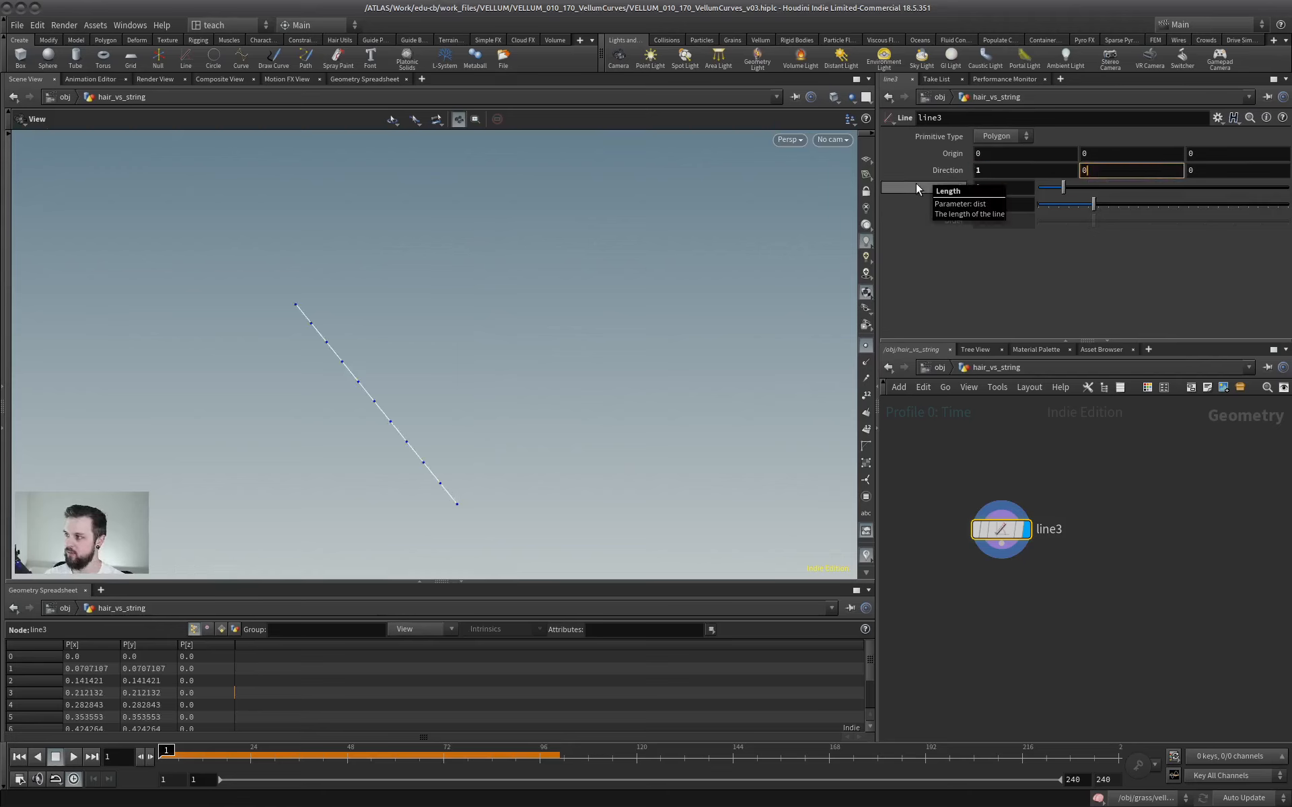
text(0)
key(Return)
mouse_move(388, 451)
mouse_down()
mouse_move(438, 406)
mouse_move(360, 340)
mouse_move(455, 426)
mouse_move(372, 446)
mouse_up()
middle_drag(395, 407, 383, 355)
middle_drag(501, 442, 449, 357)
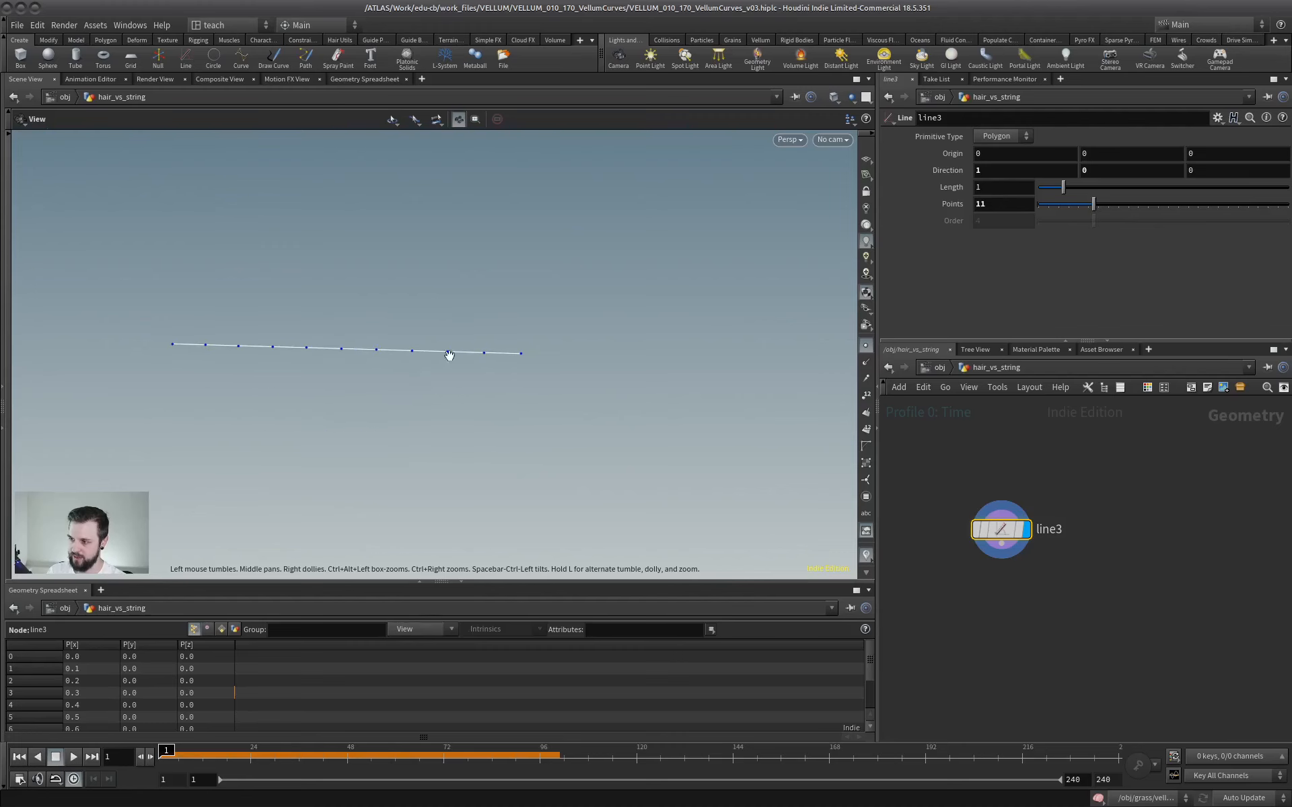
Show the line's point numbers in the viewport to check their order, and hide them again.
middle_drag(1018, 489, 1049, 451)
click(866, 395)
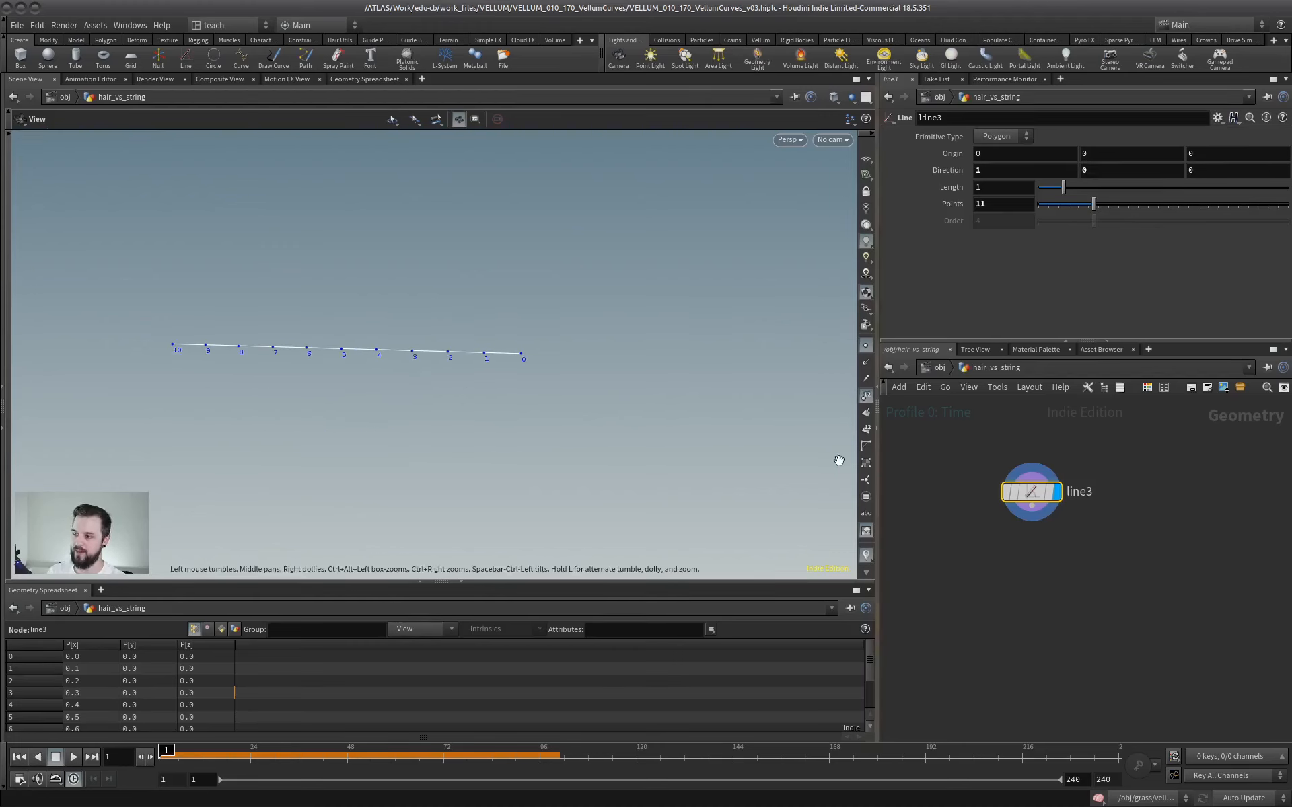
click(866, 397)
middle_drag(646, 442, 620, 395)
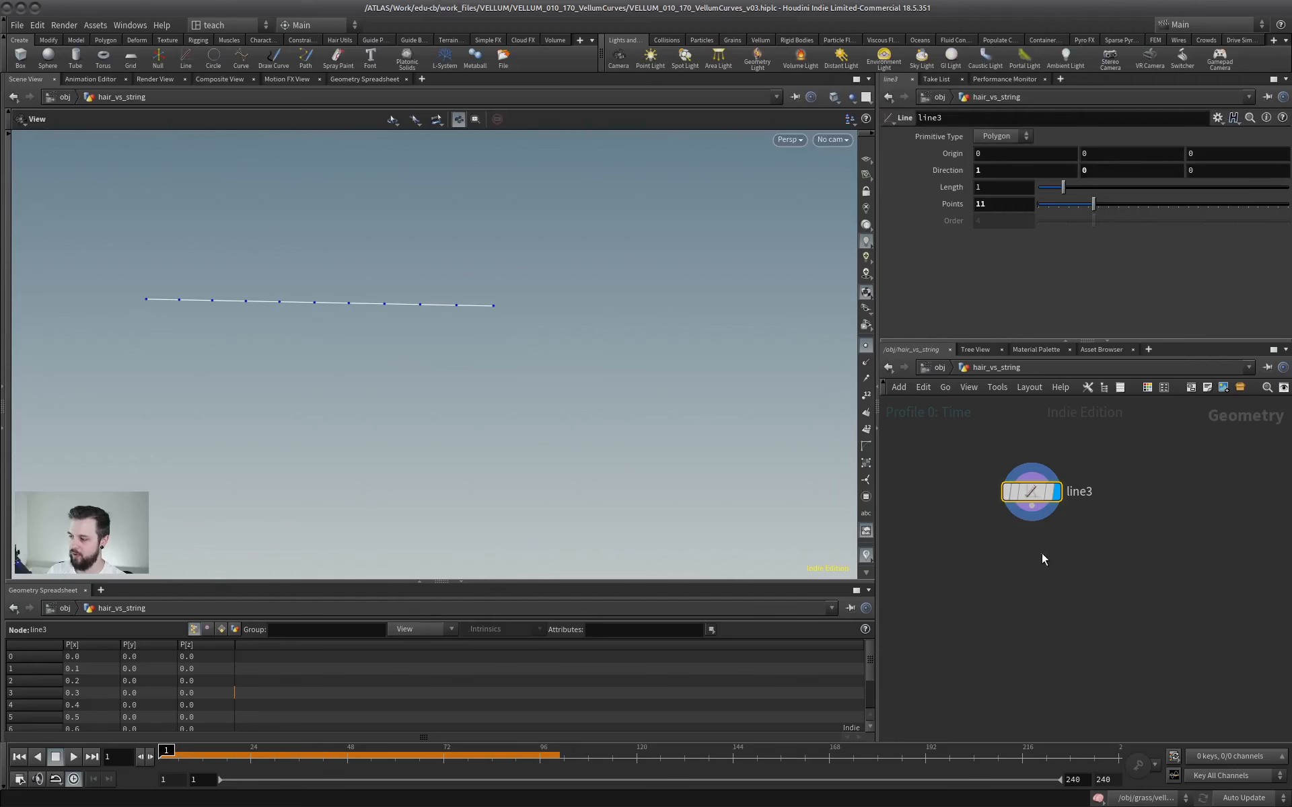
Add a Vellum Configure Hair node below line3, fed by the line, and display its result.
key(Tab)
text(vell)
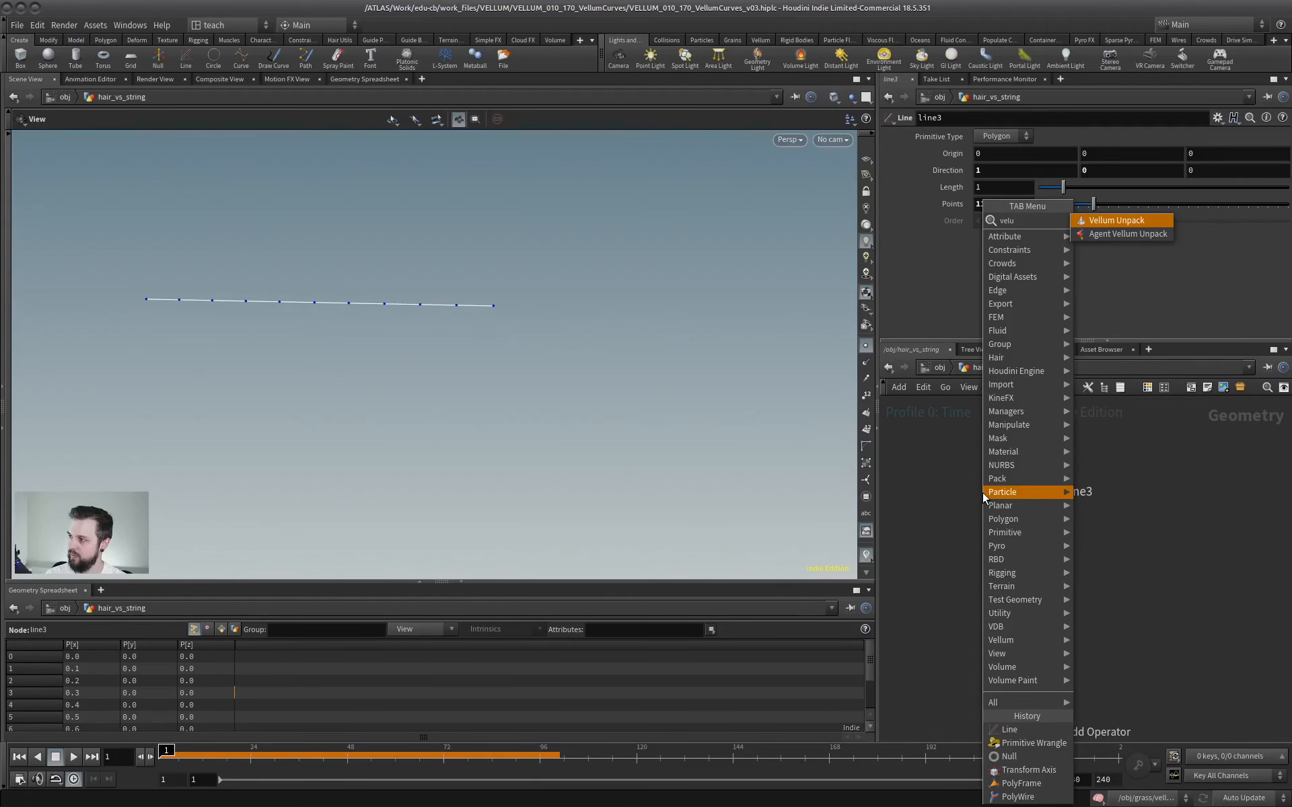
text(um)
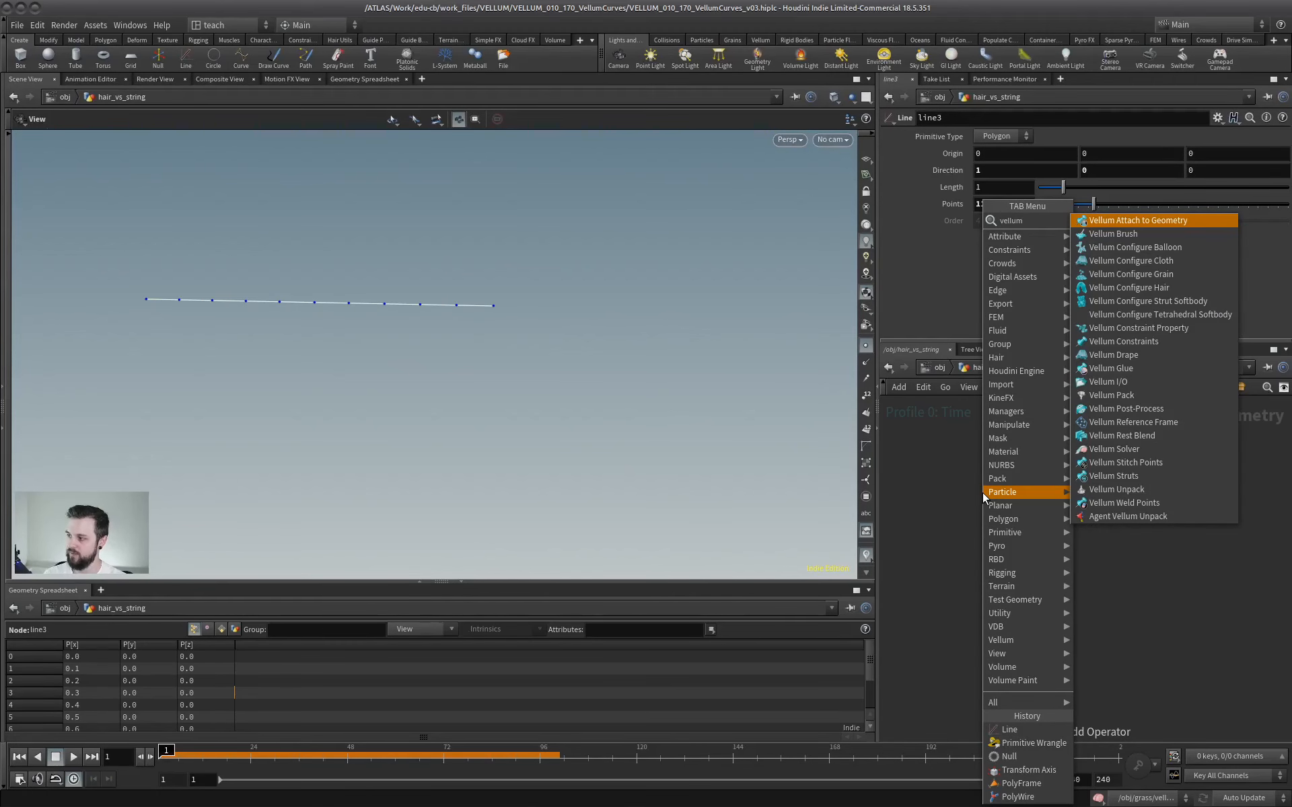
text( cur)
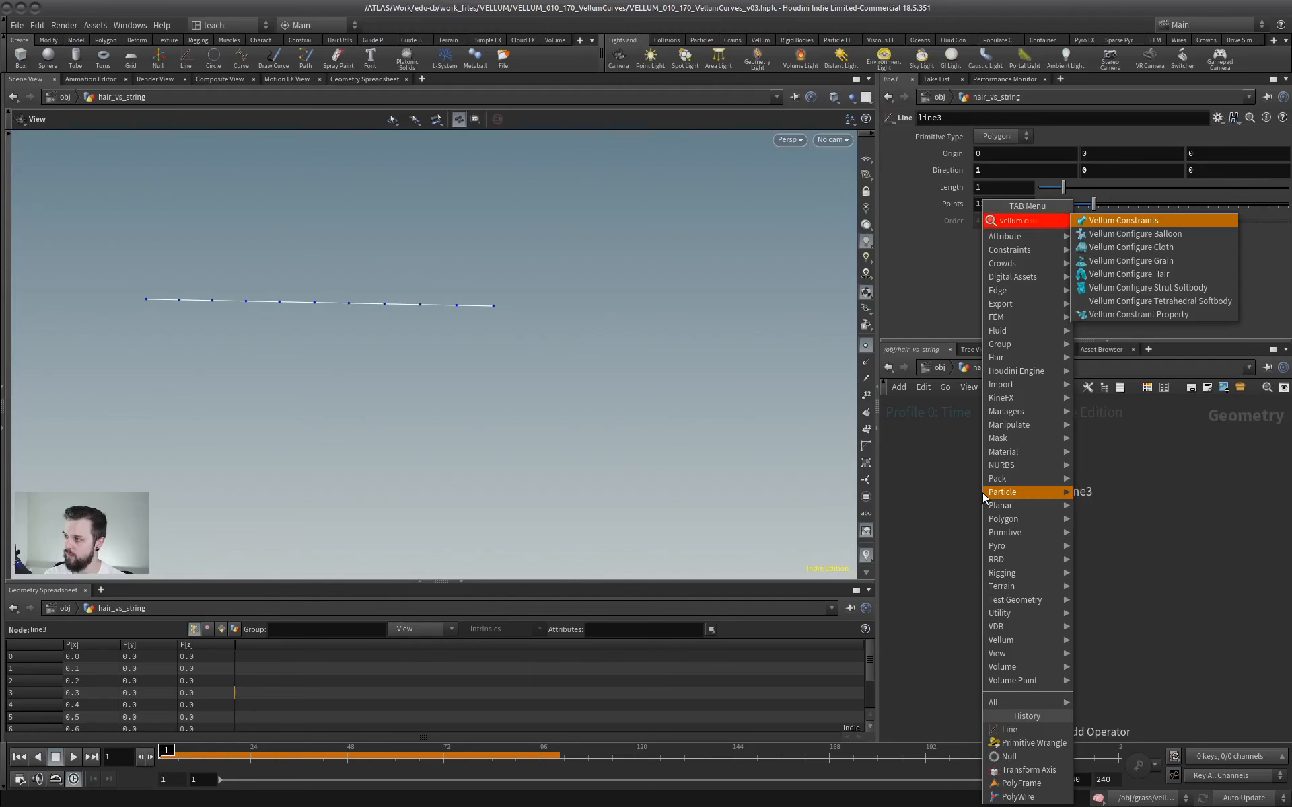
key(BackSpace)
key(BackSpace)
key(BackSpace)
key(BackSpace)
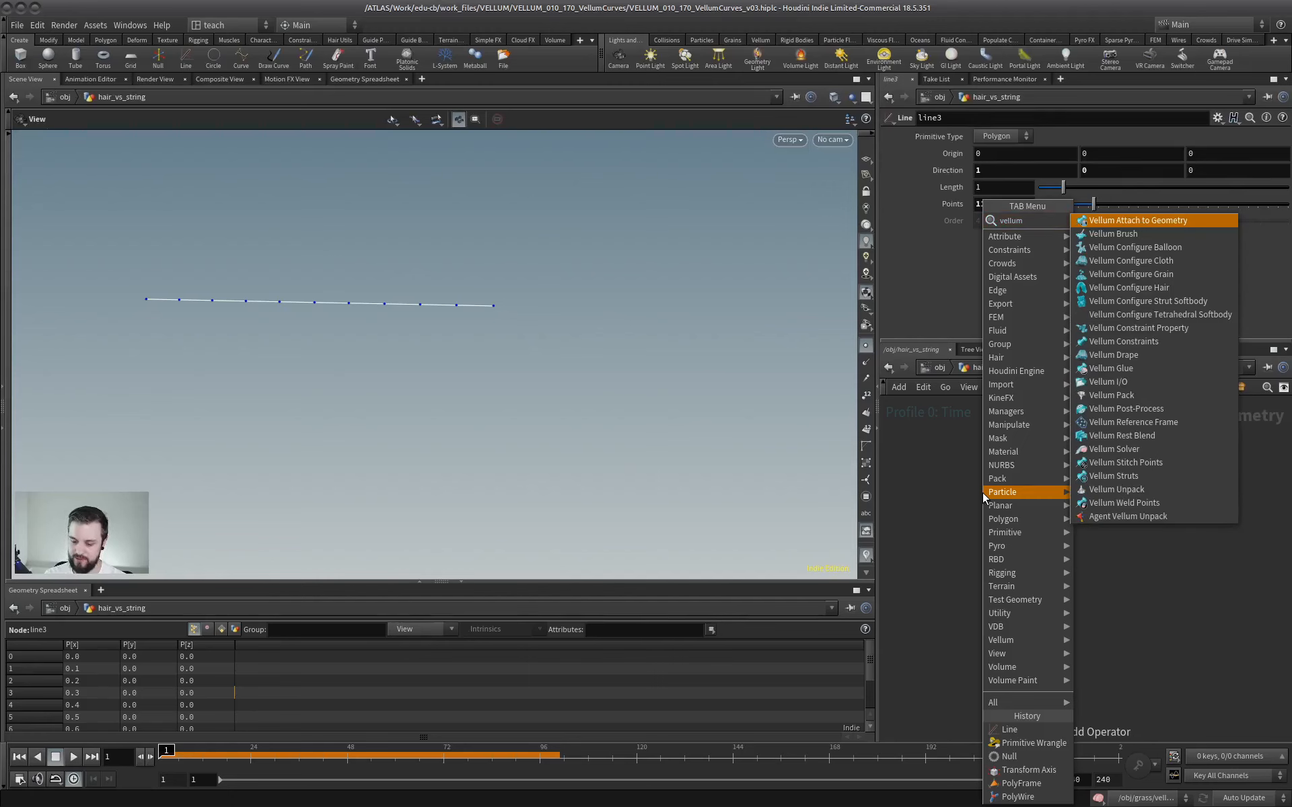
text(hair)
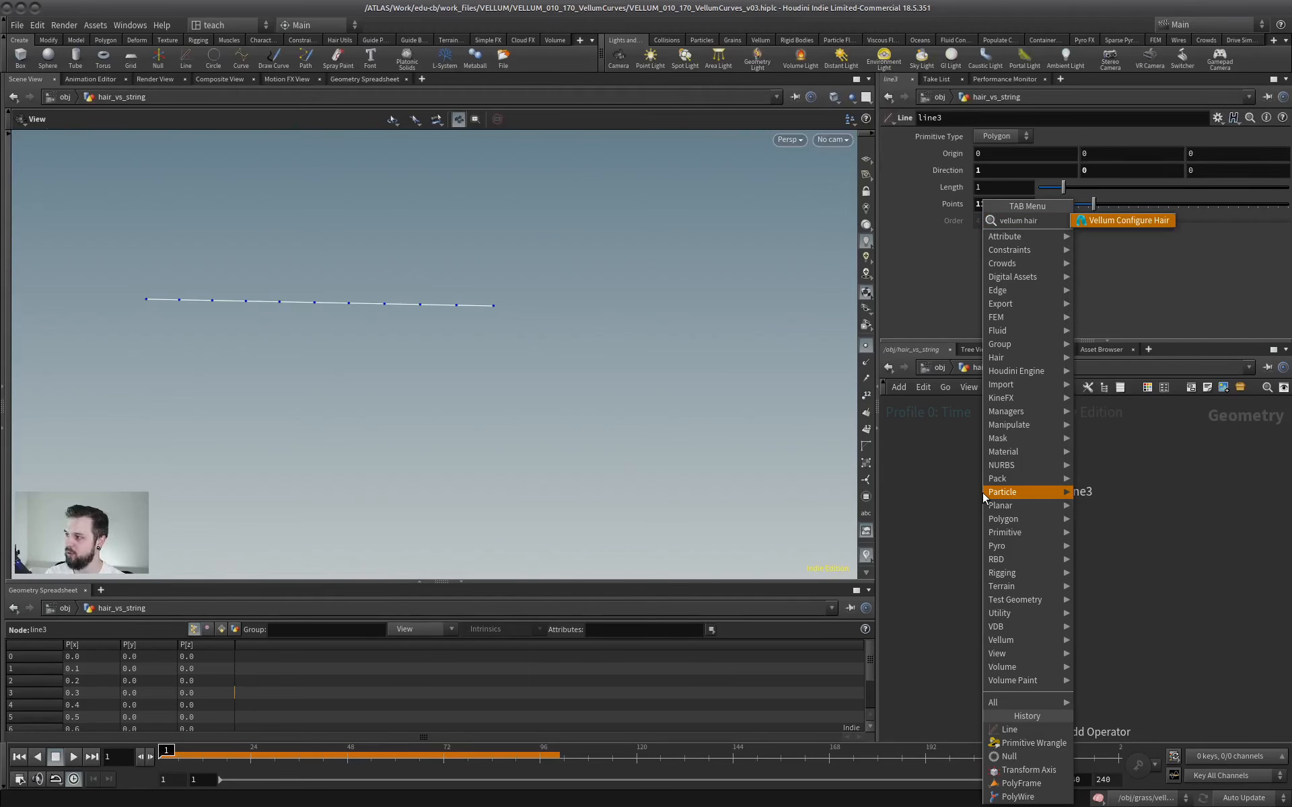
key(Return)
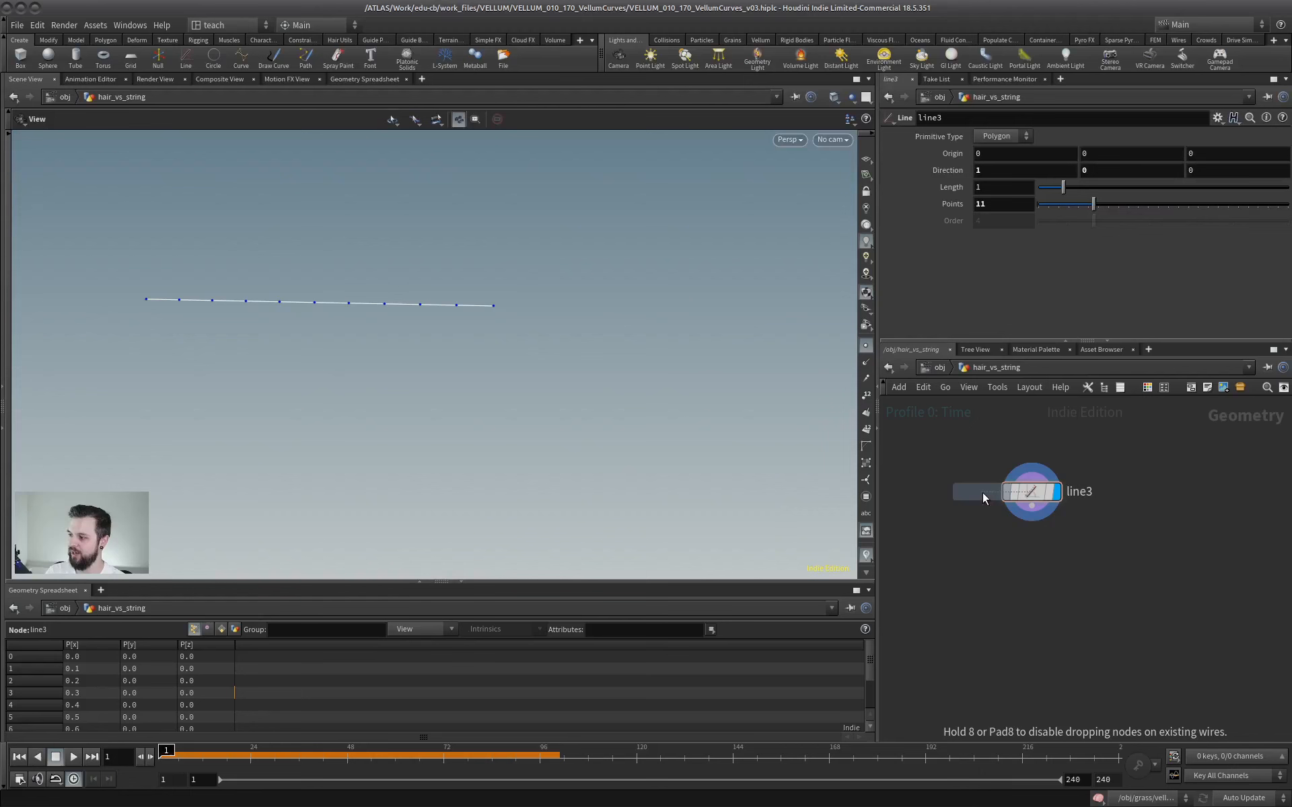
click(1031, 561)
drag(1016, 550, 1040, 576)
click(1056, 572)
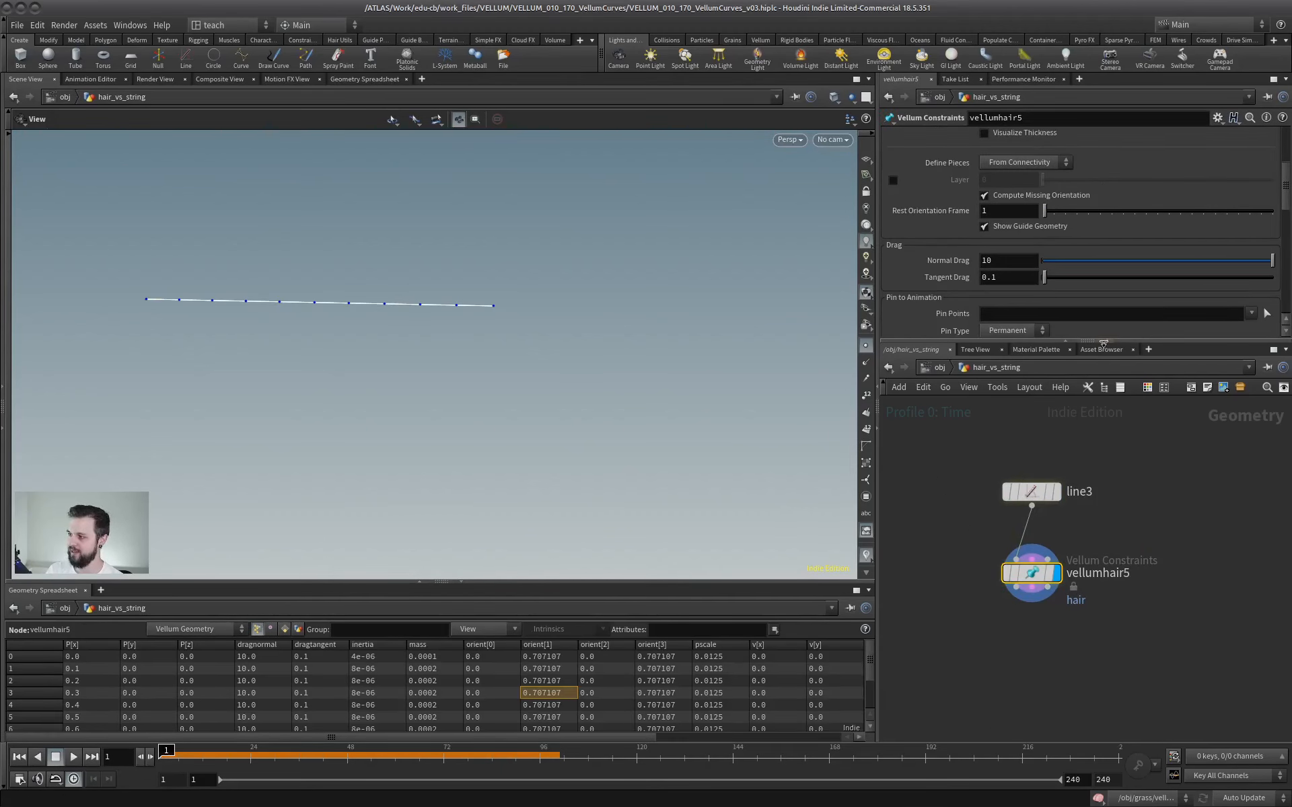
Change the constraint type of the vellumhair5 node from Hair to String.
drag(1103, 345, 1104, 448)
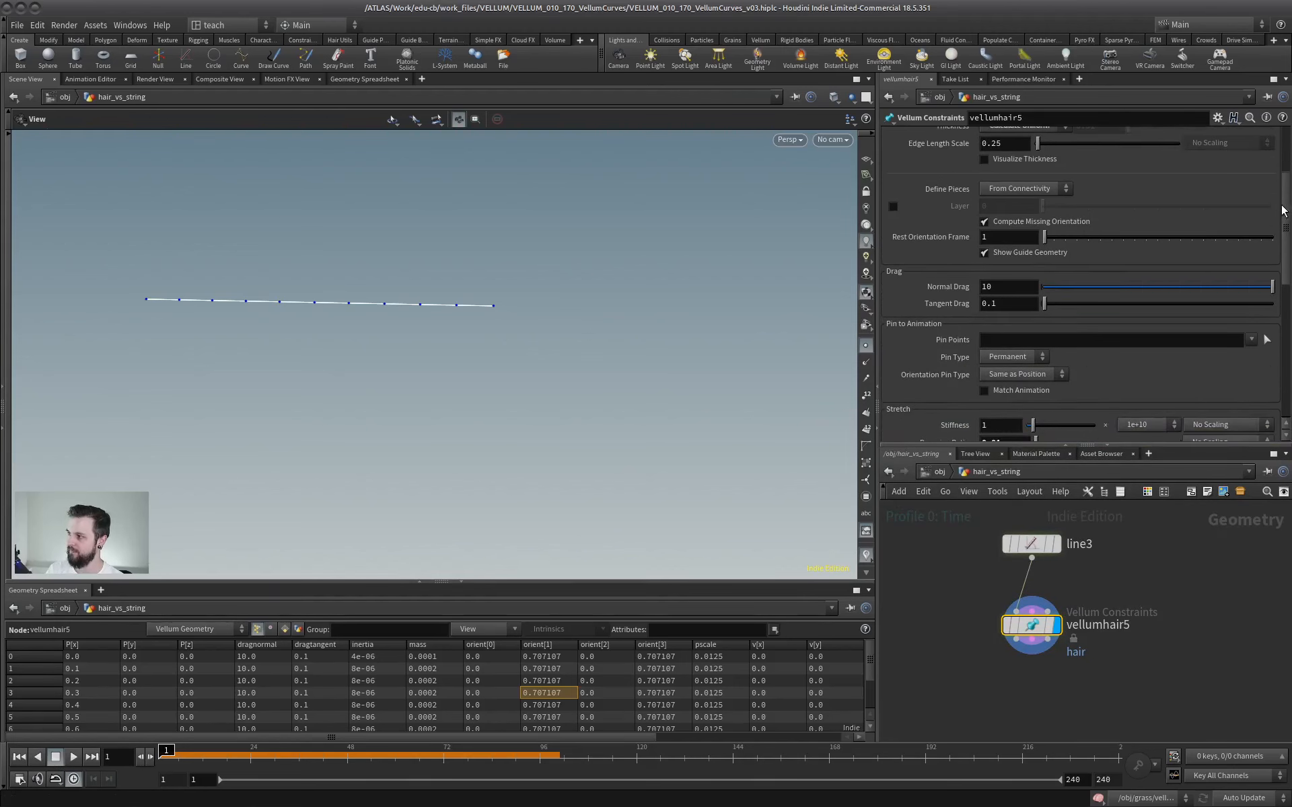
scroll(1077, 188, up, 3)
click(1032, 135)
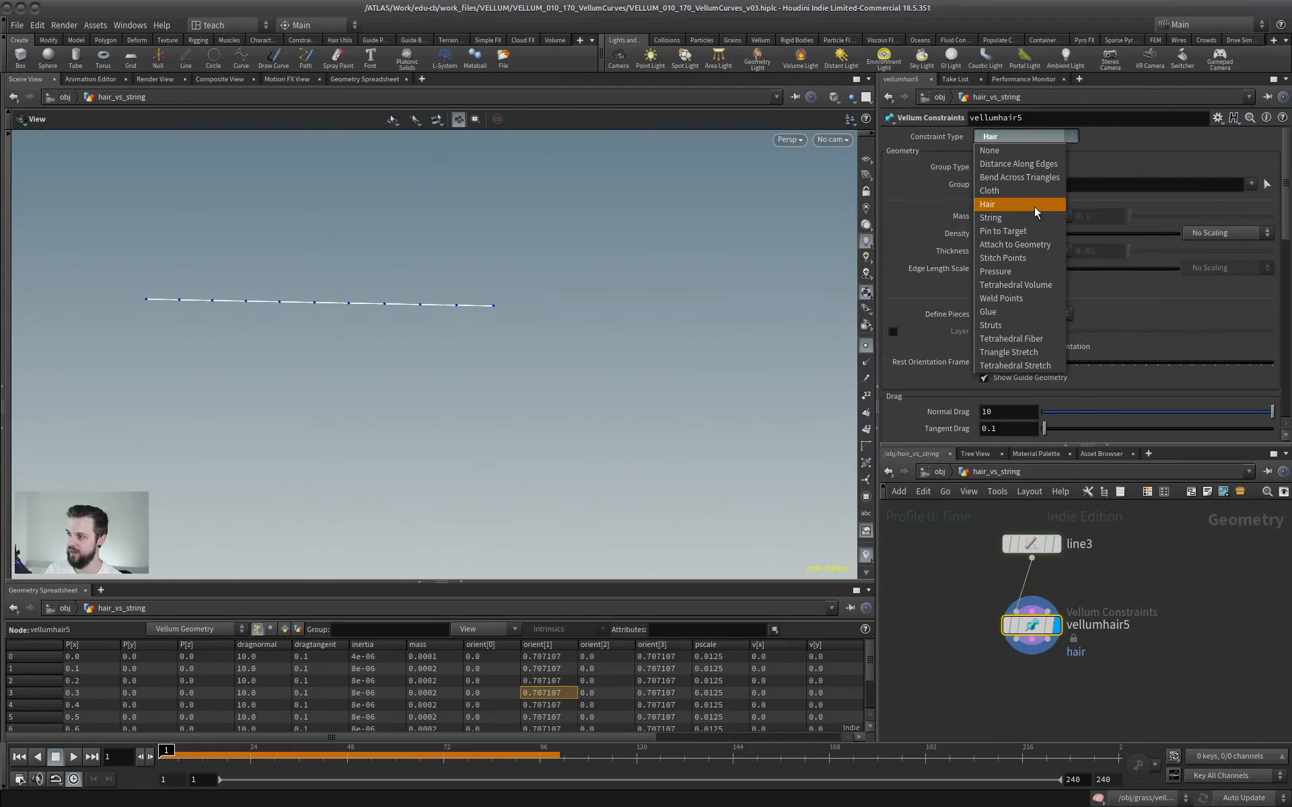
click(1016, 217)
Add a Vellum Solver node below vellumhair5 in the hair_vs_string network.
key(Tab)
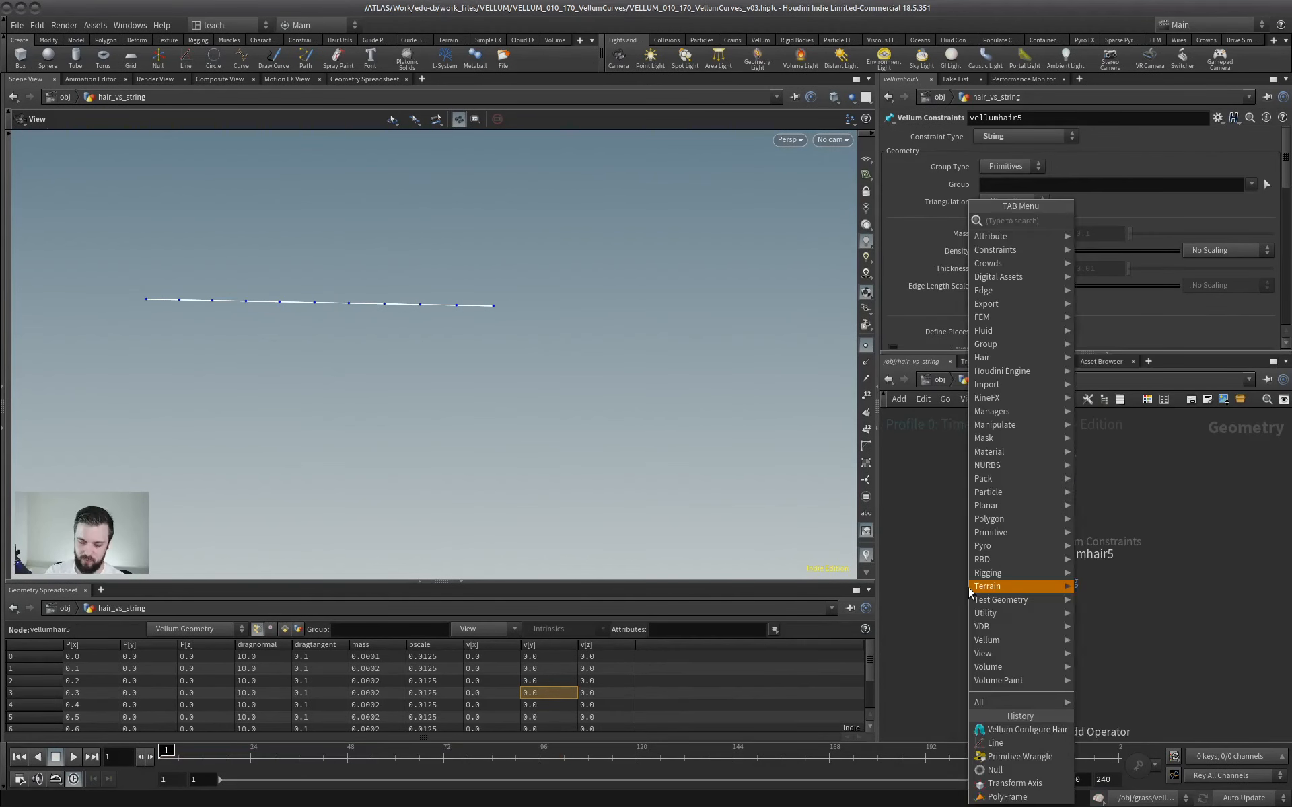
text(vellum)
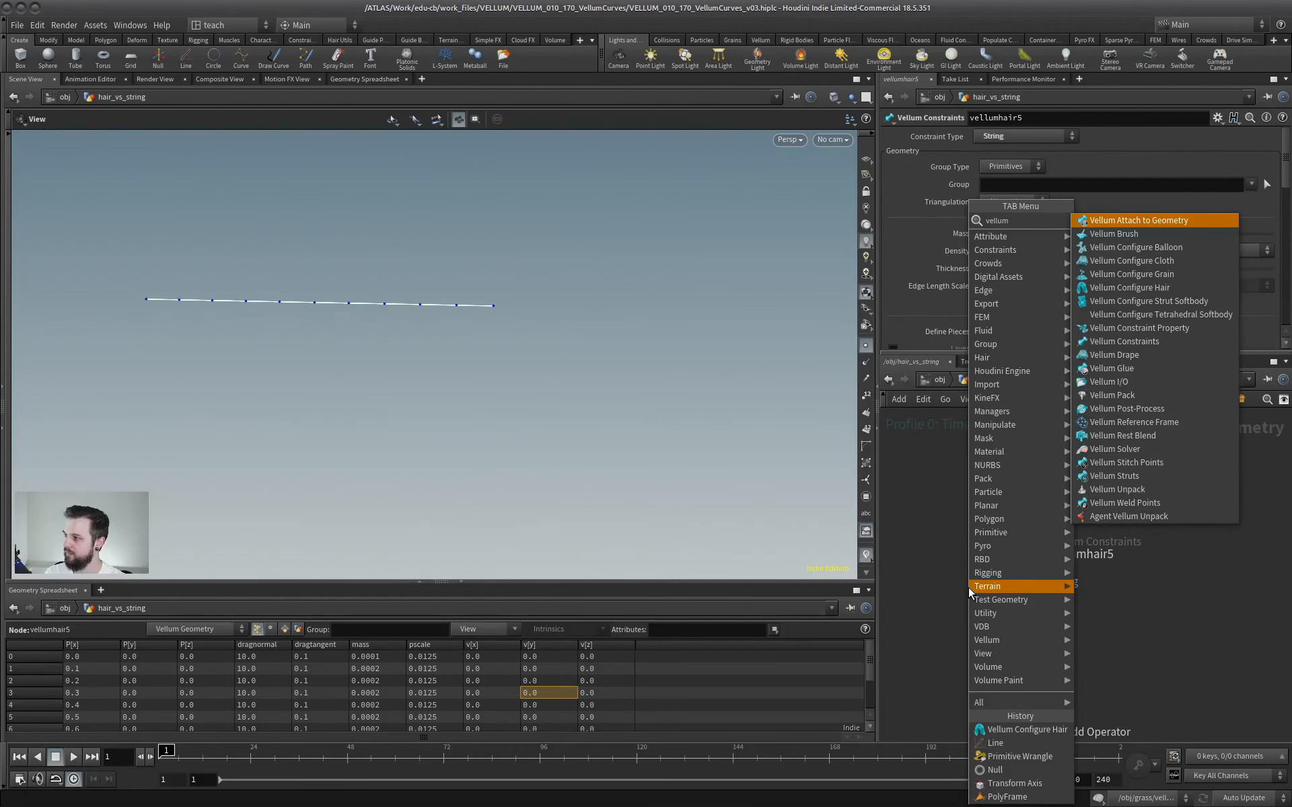
text( so)
key(Return)
click(1009, 648)
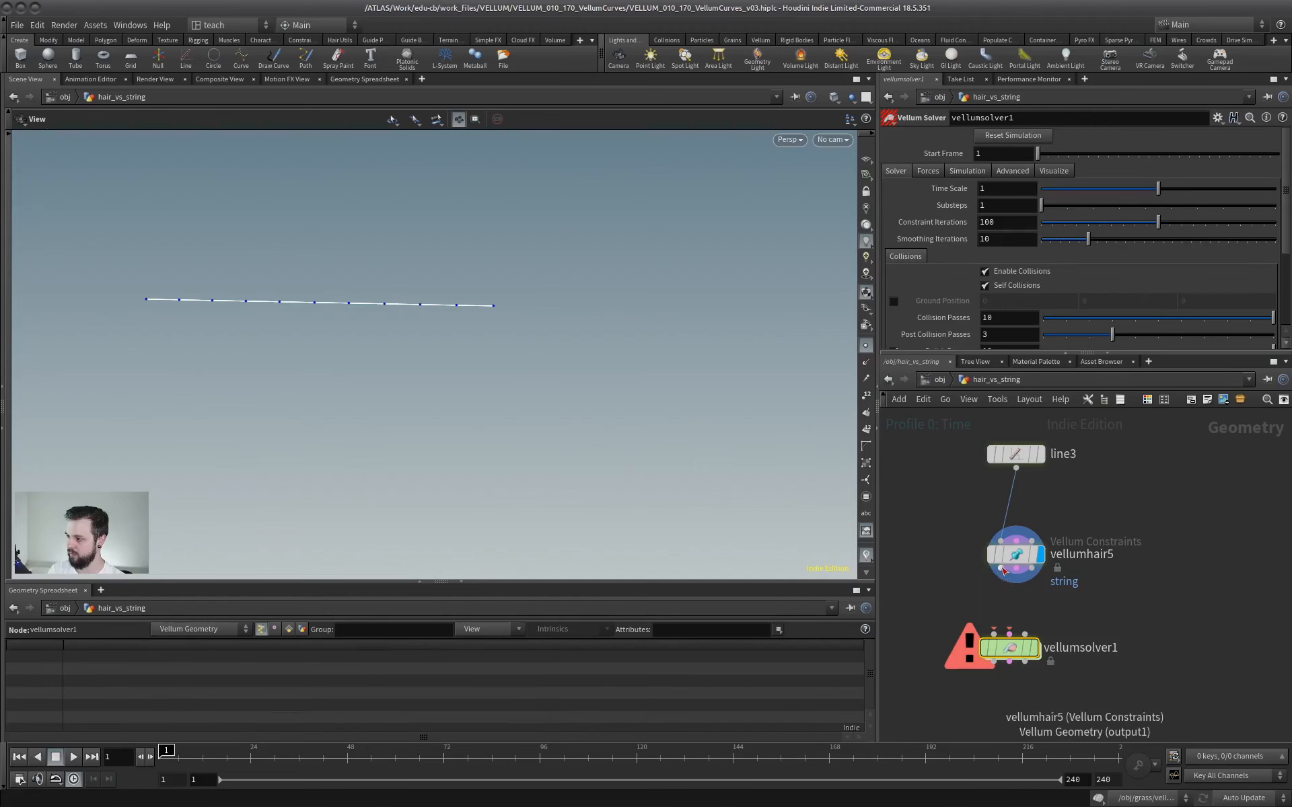
Feed vellumhair5's geometry and constraint outputs into the matching vellumsolver1 inputs, display the solver, and align it under vellumhair5.
click(1001, 569)
click(994, 633)
click(1015, 570)
click(1009, 634)
click(1036, 651)
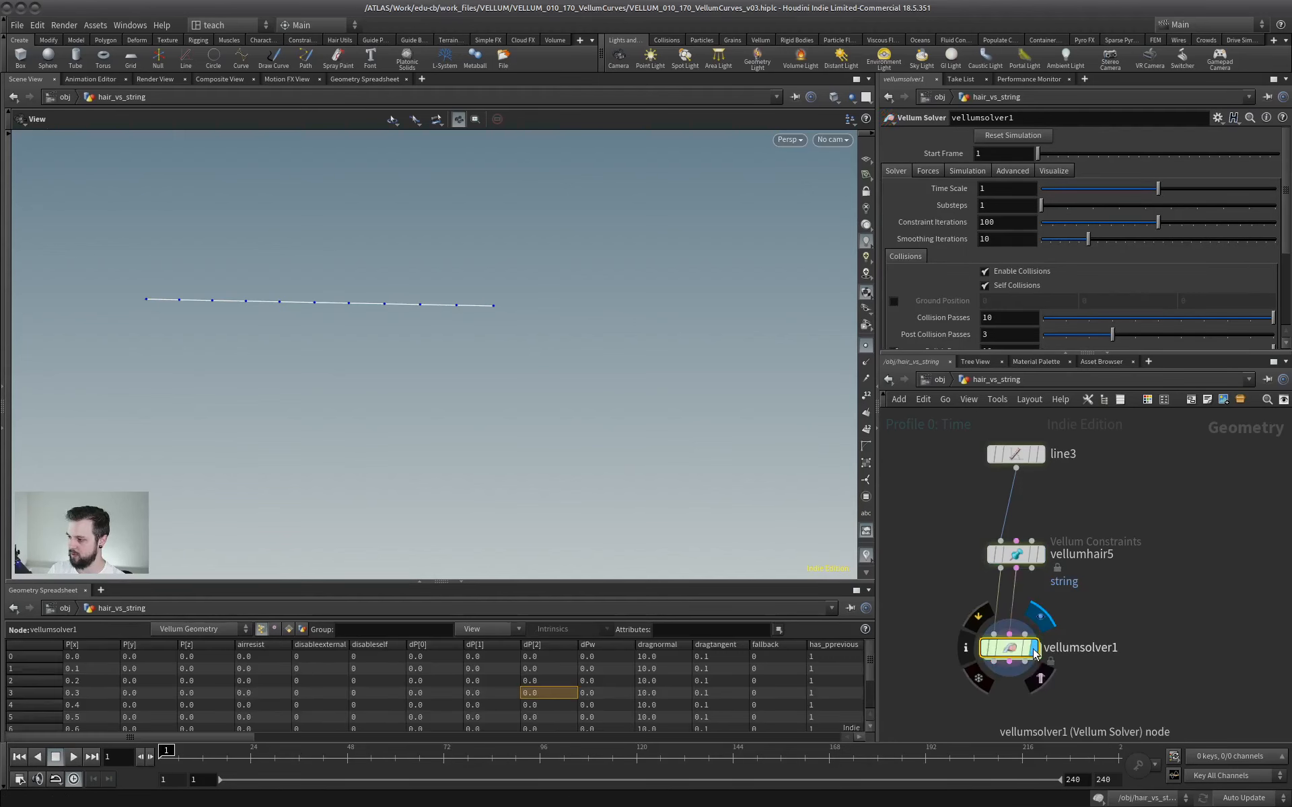
drag(1010, 649, 1016, 649)
Play the simulation of the unpinned string to see how it behaves.
scroll(390, 417, down, 2)
middle_drag(387, 411, 380, 380)
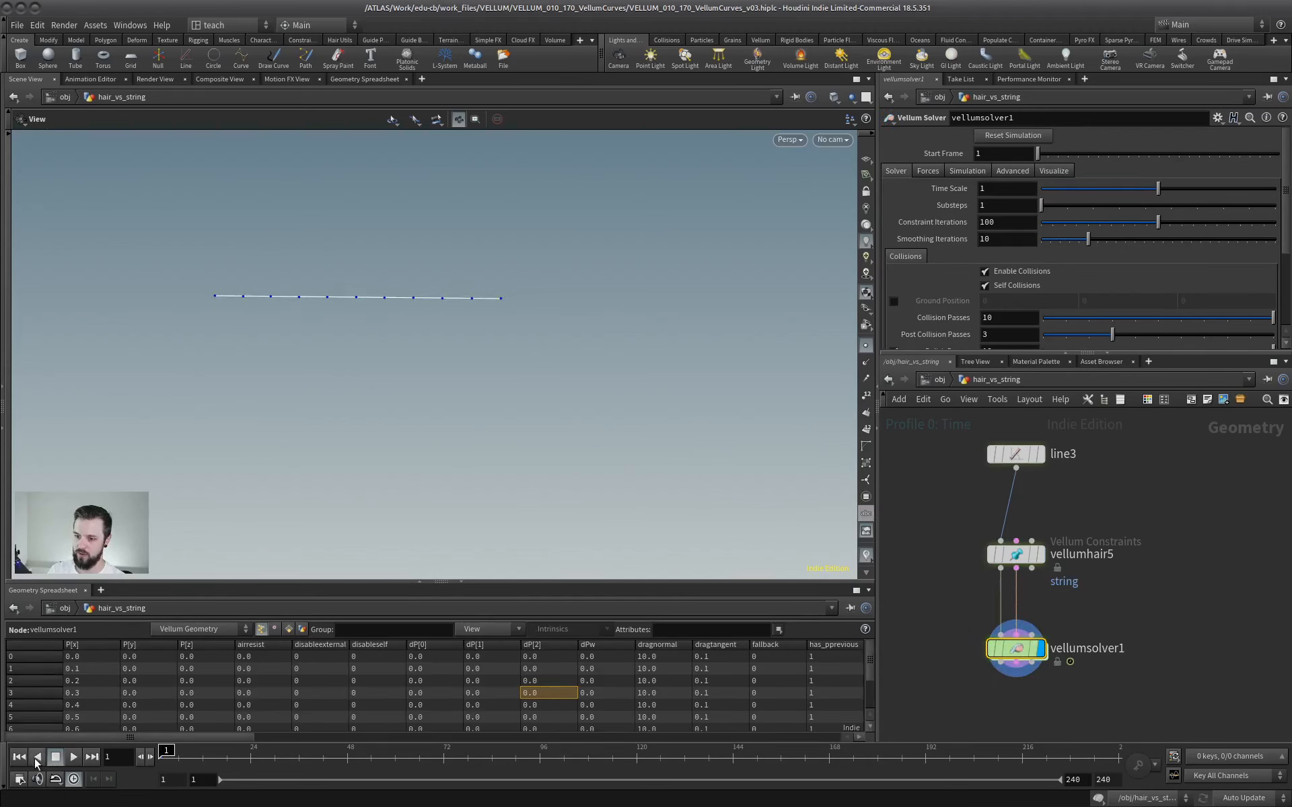
click(74, 757)
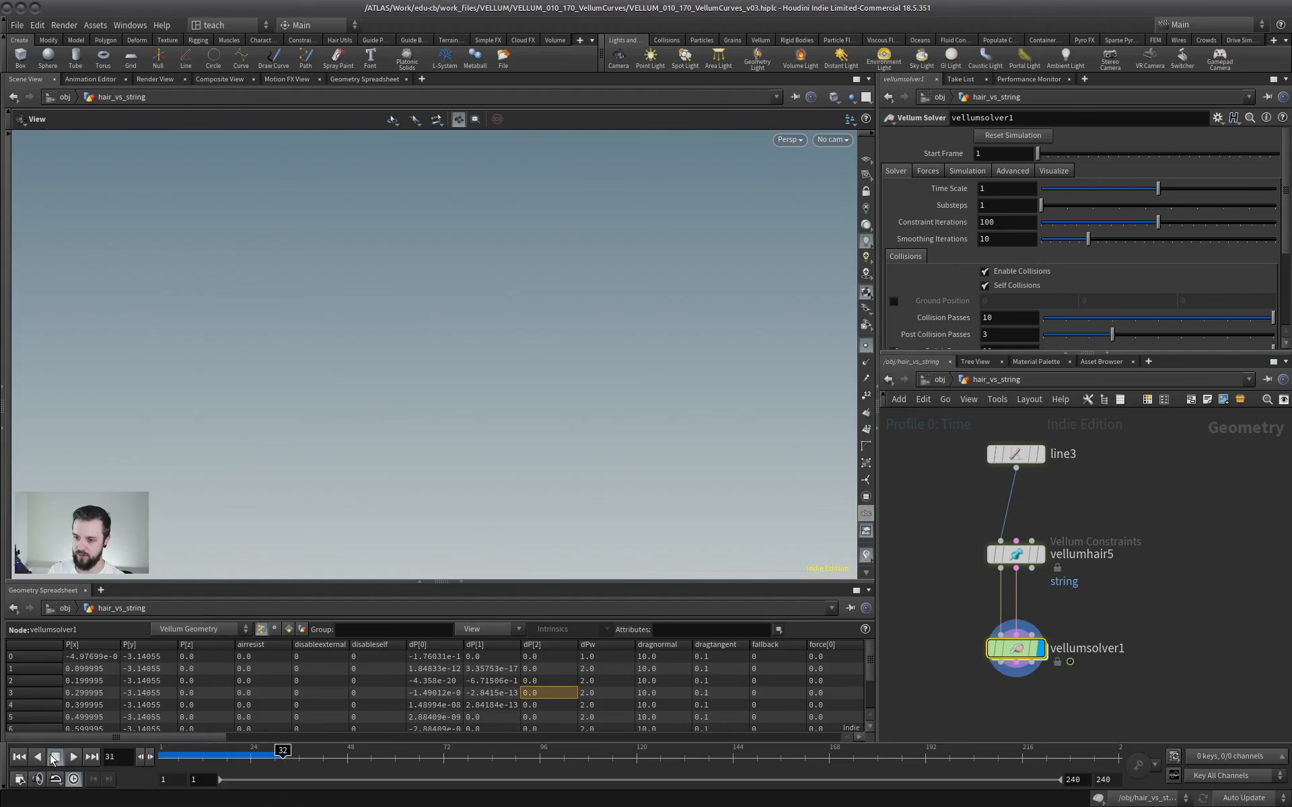
Display line3 with its point numbers to identify the point at the line's origin end.
click(1016, 455)
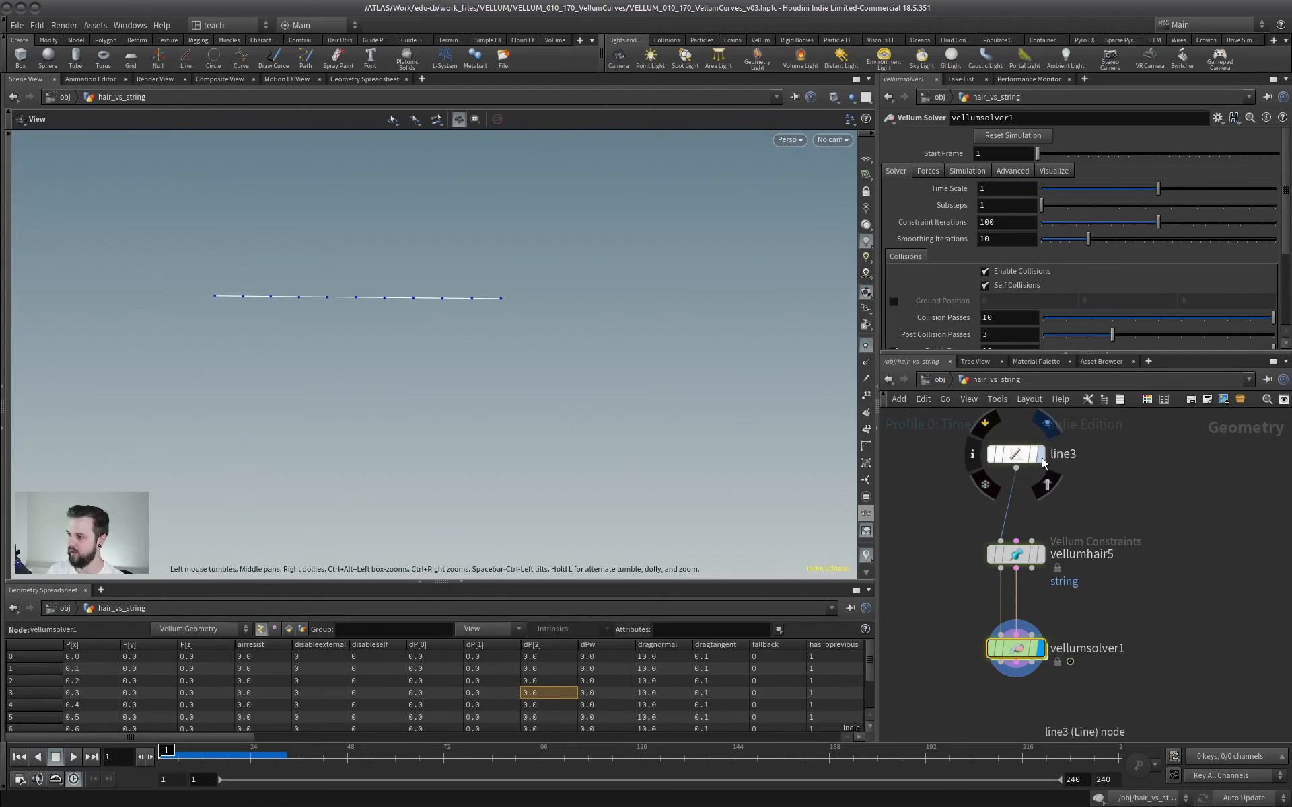
click(1040, 454)
click(866, 395)
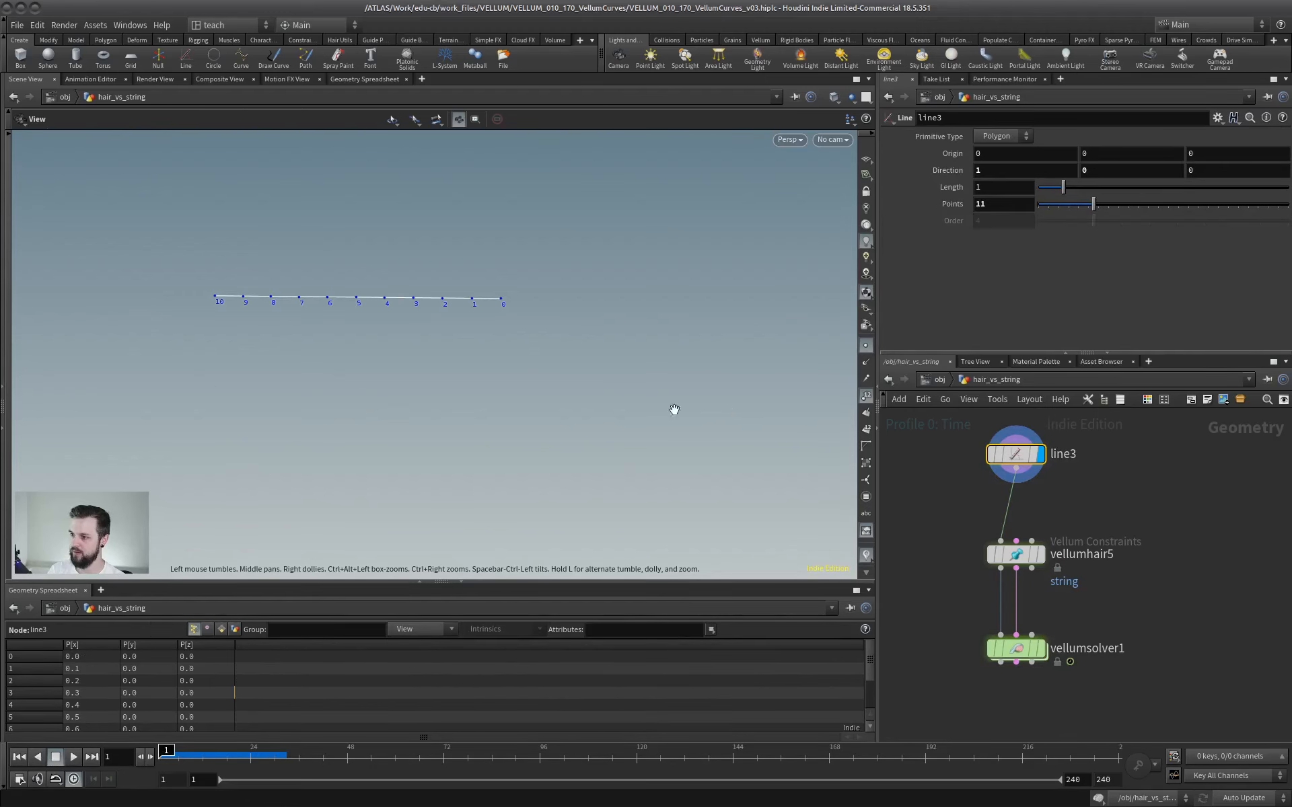
Set the pin points of the vellumhair5 string constraint to 0.
click(1016, 555)
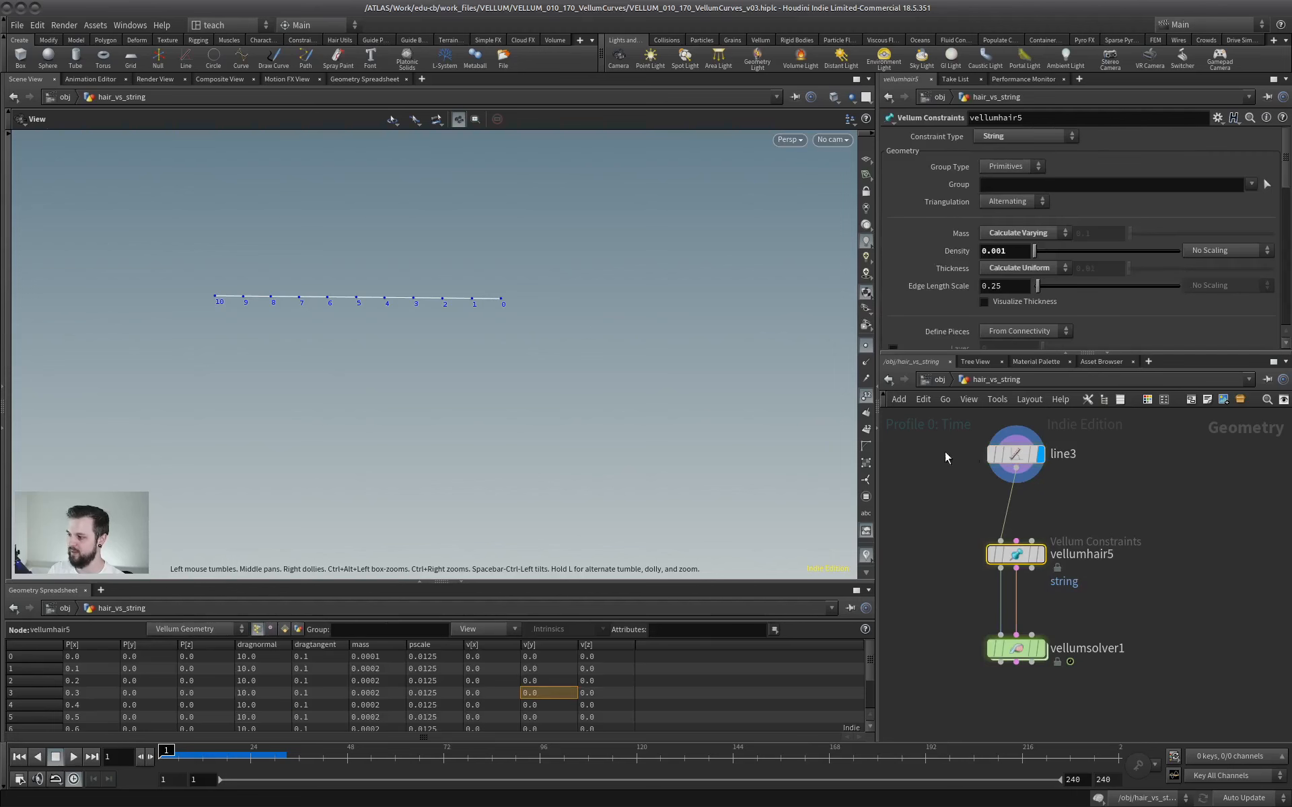
drag(1039, 353, 1041, 607)
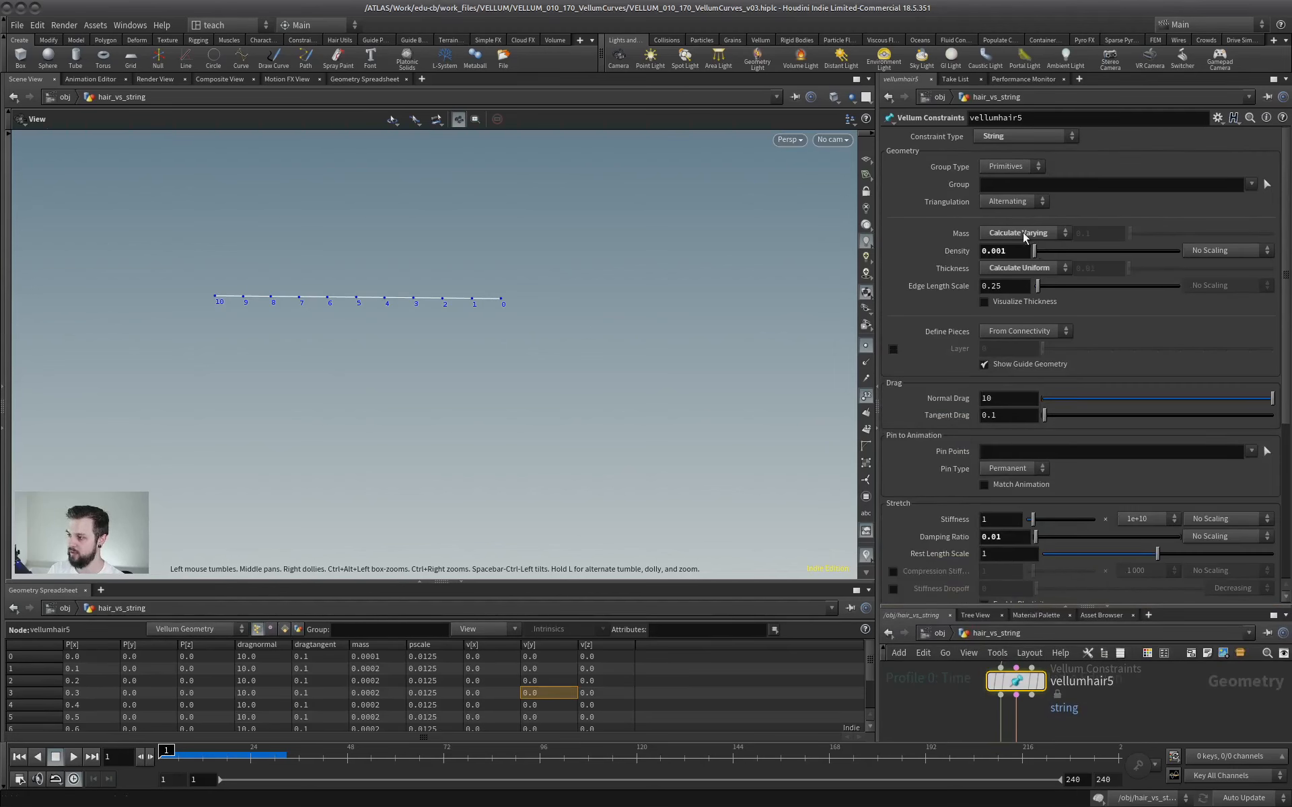
click(996, 447)
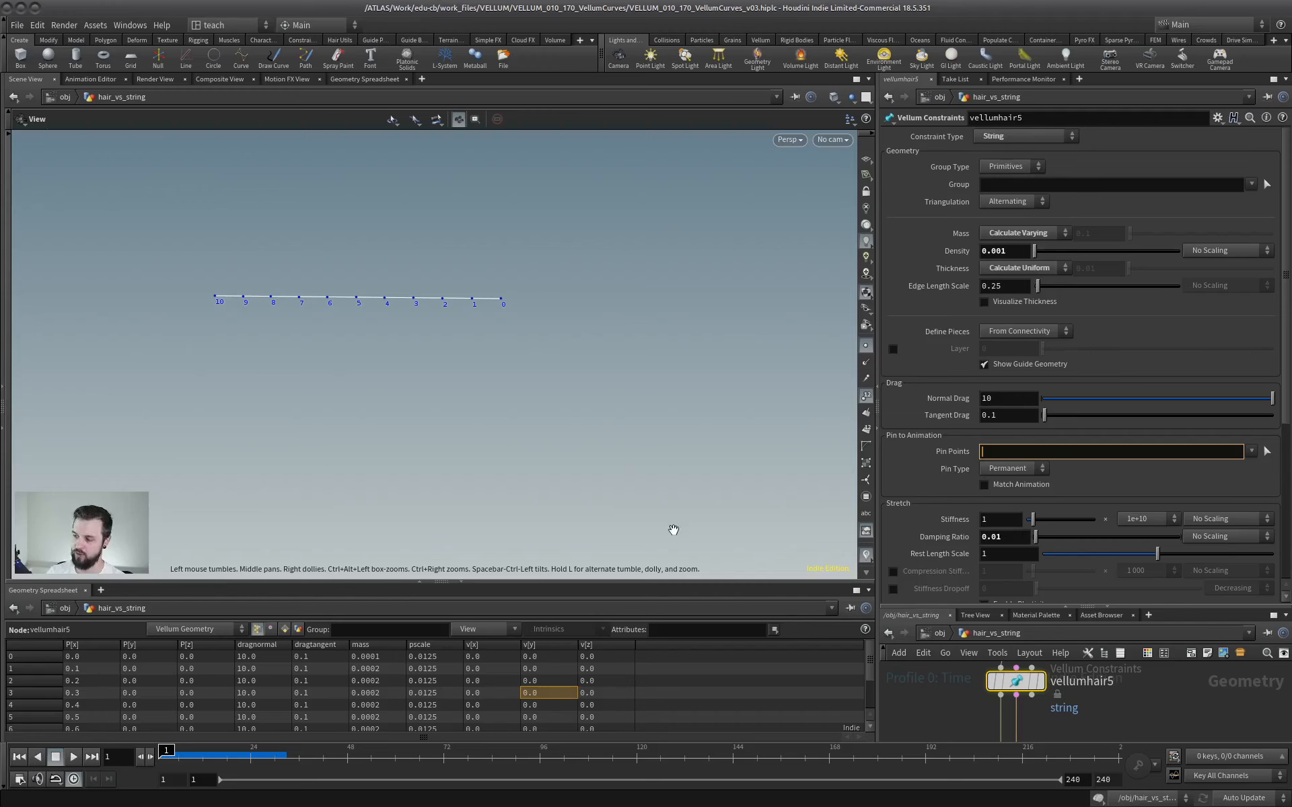
text(0)
key(Return)
Display the vellumsolver1 result and play the pinned string simulation from the first frame.
key(Up)
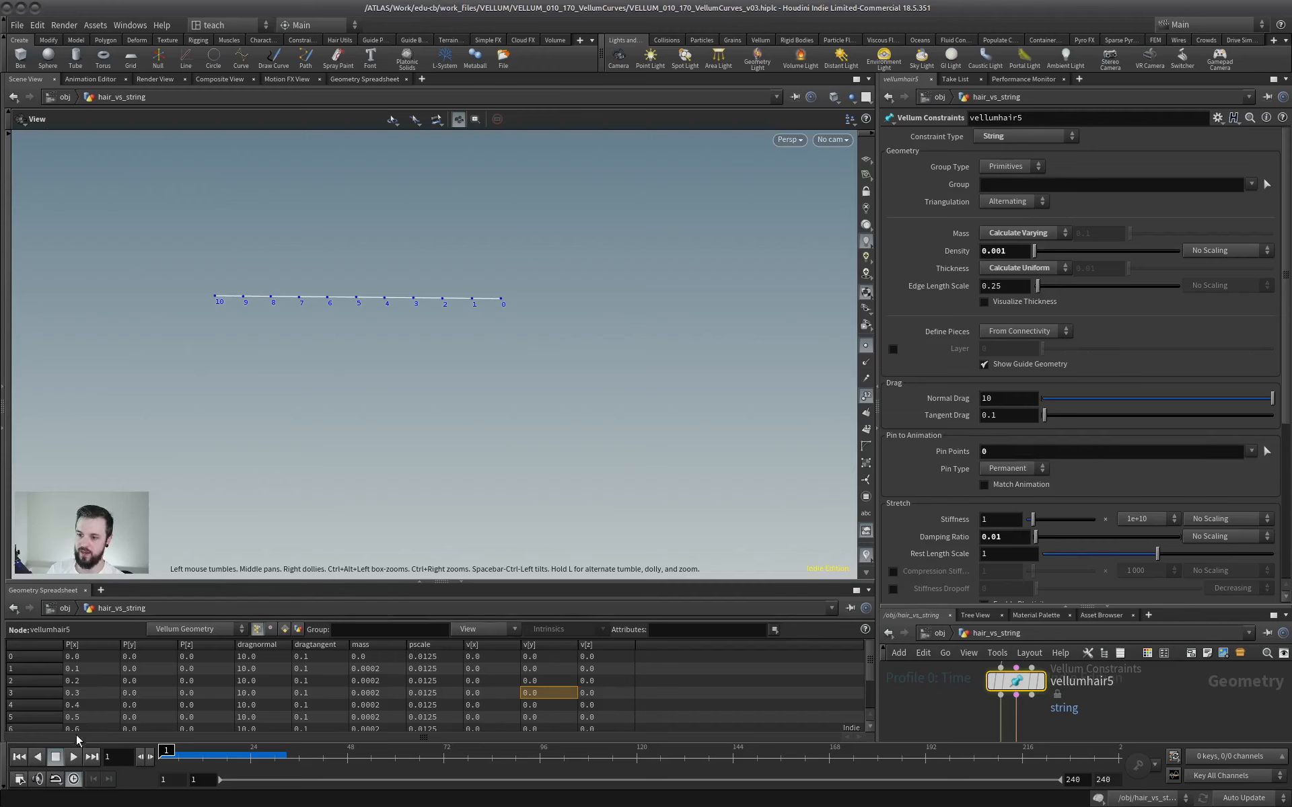
key(Up)
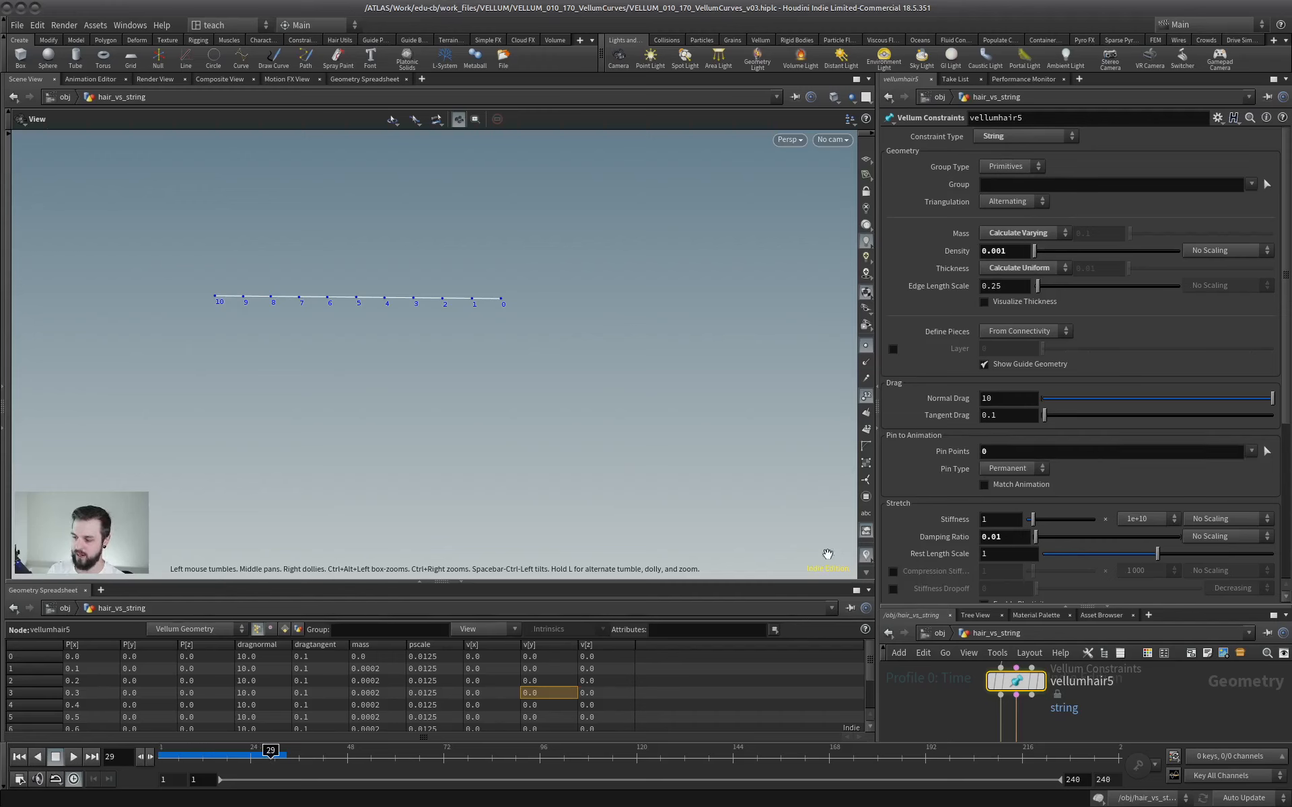
drag(1063, 608, 1052, 297)
mouse_move(1023, 623)
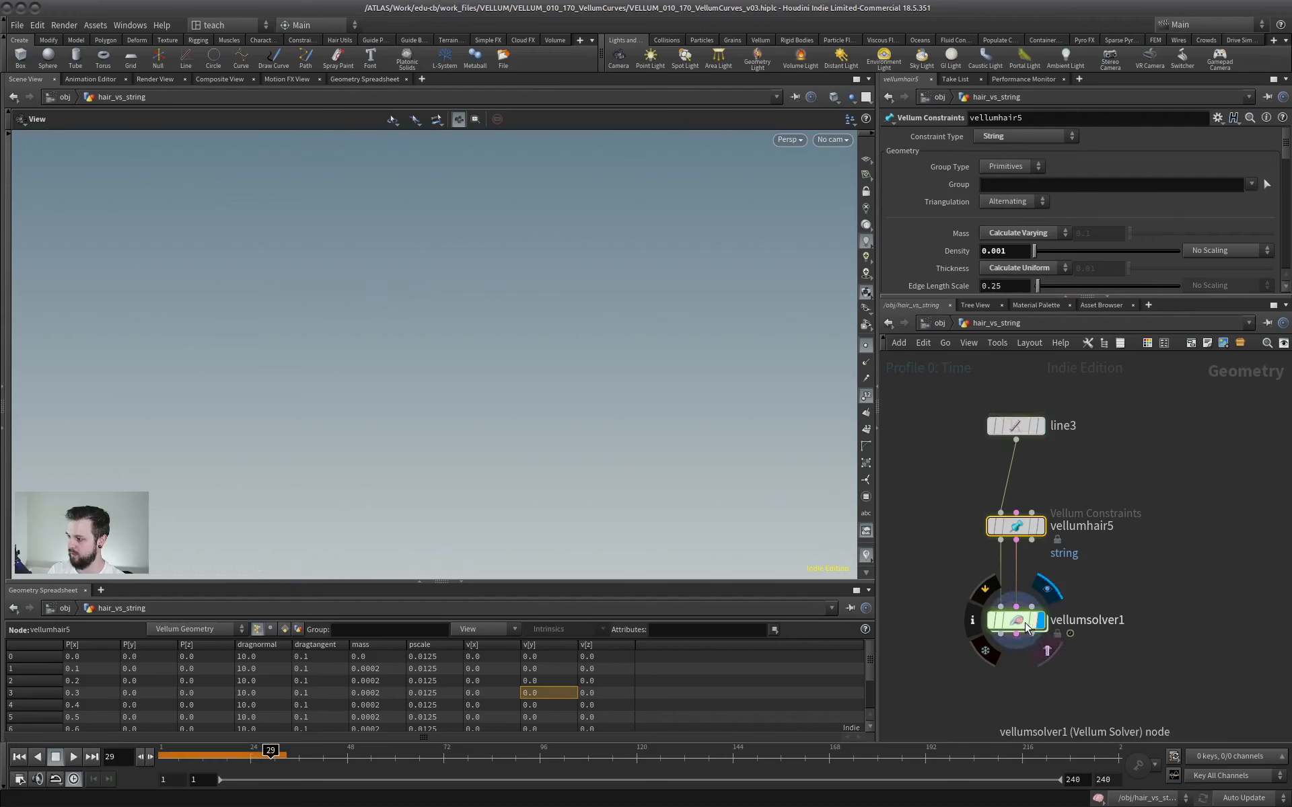
click(19, 756)
click(73, 756)
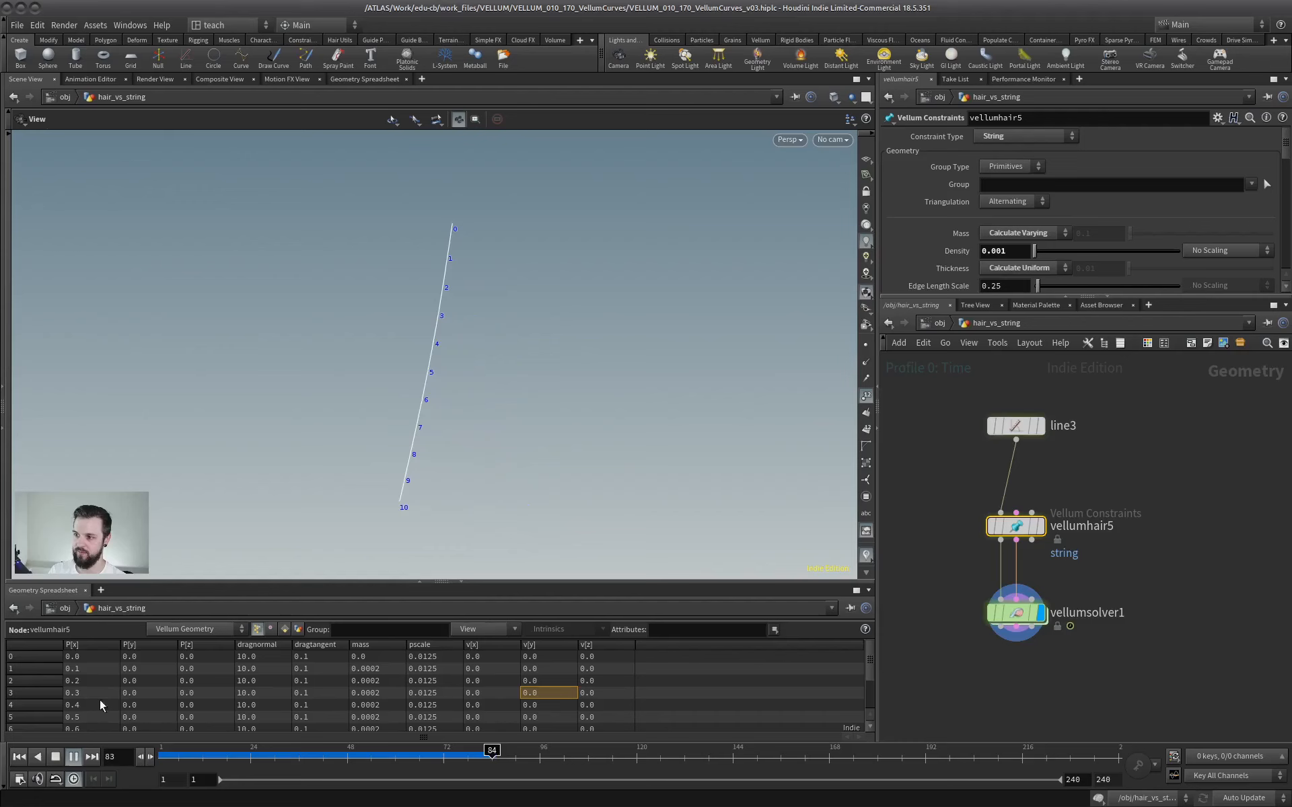
click(55, 756)
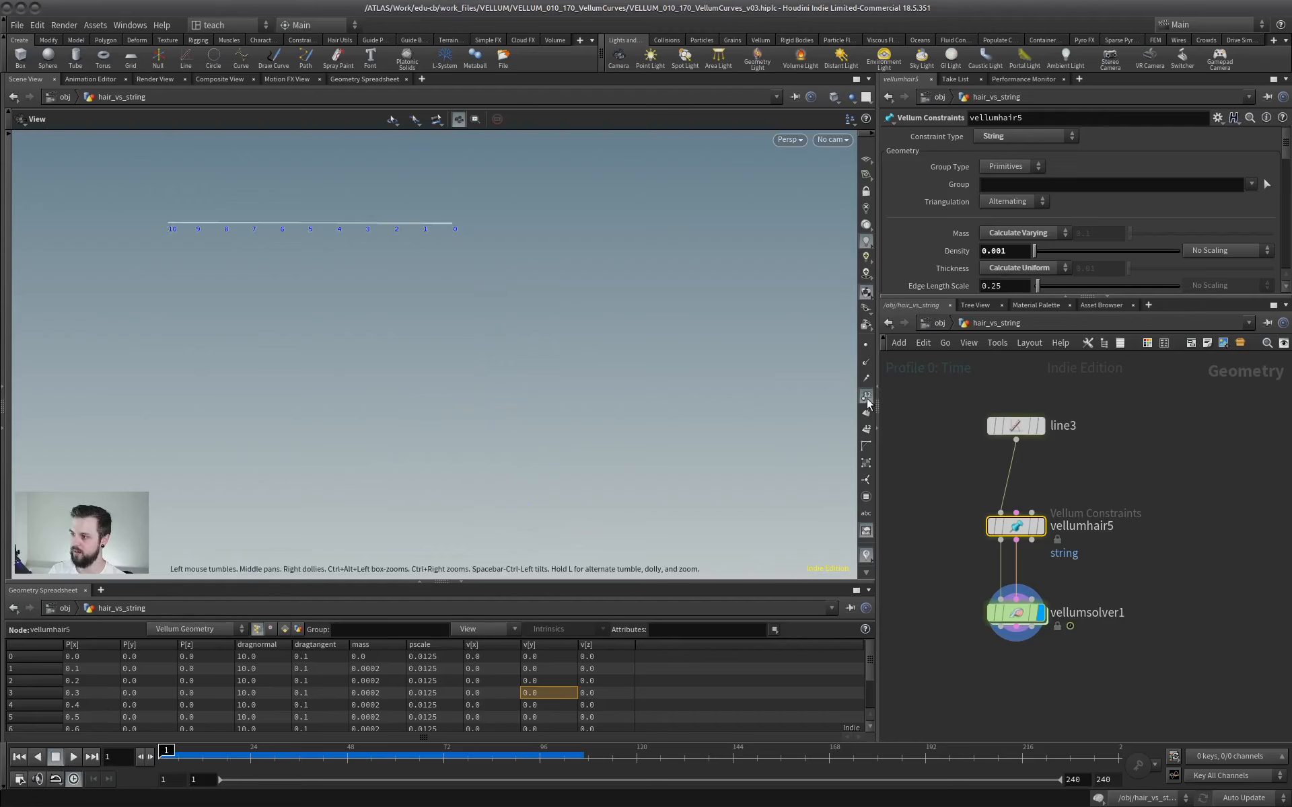
Hide the point numbers, replay the simulation with point markers shown, and return to the first frame.
key(Up)
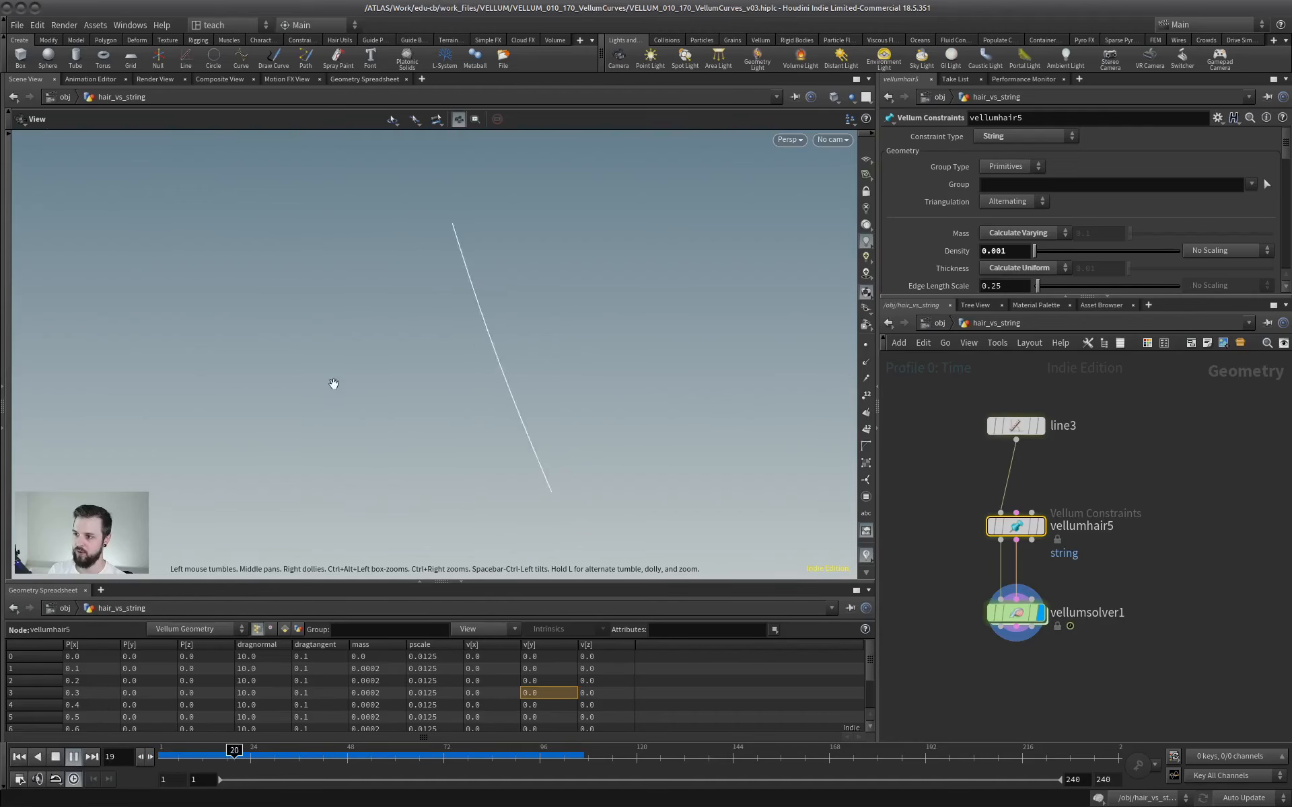
click(865, 347)
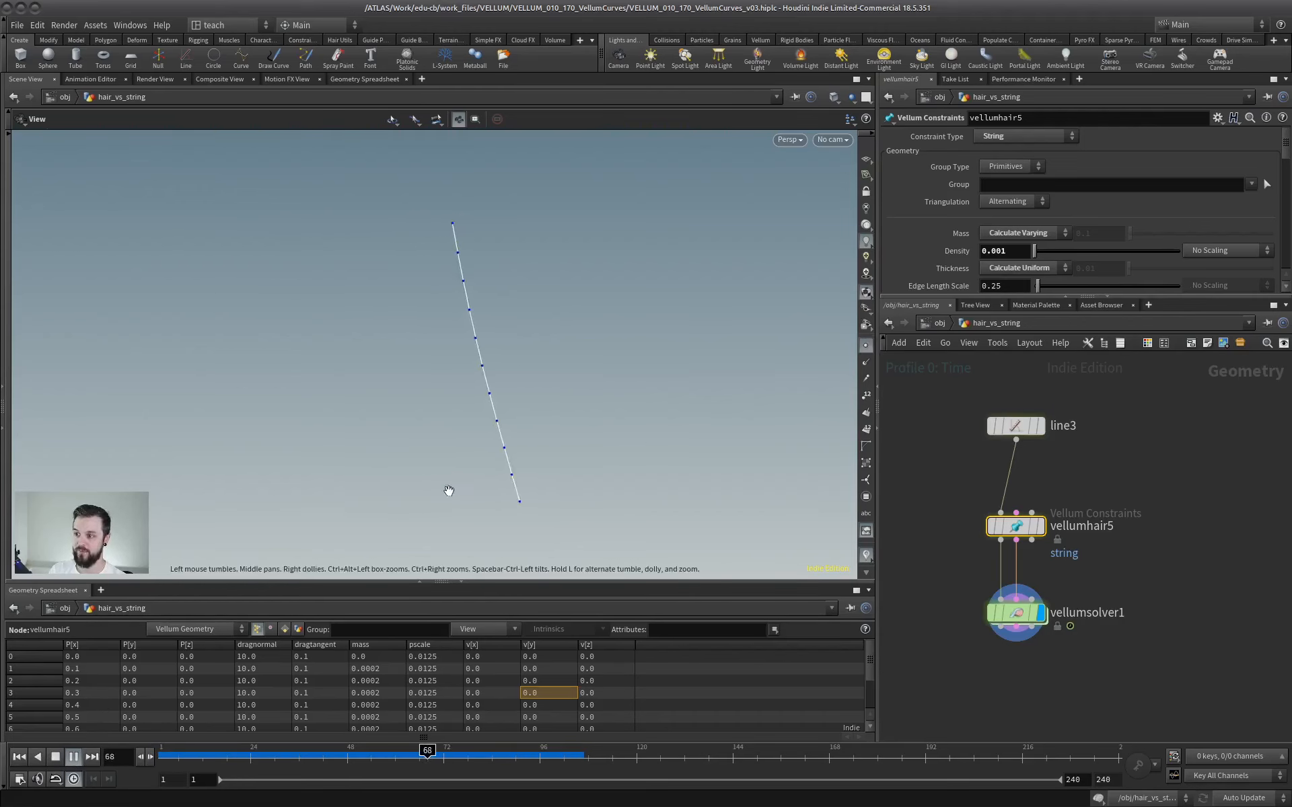
click(22, 757)
Reduce the number of points on line3 to 0 and play the vellumsolver1 simulation from the first frame.
drag(1134, 375, 963, 444)
drag(1090, 204, 1007, 211)
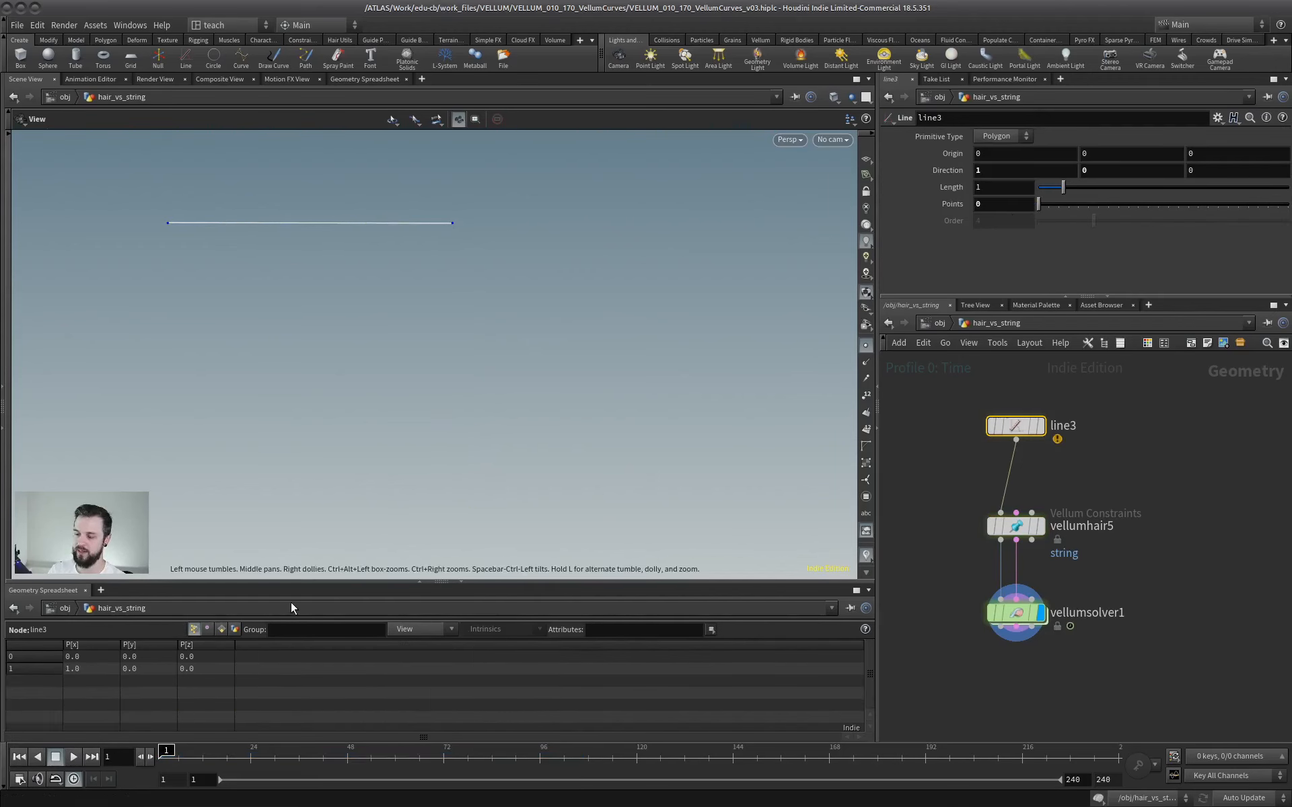
click(1016, 612)
click(74, 757)
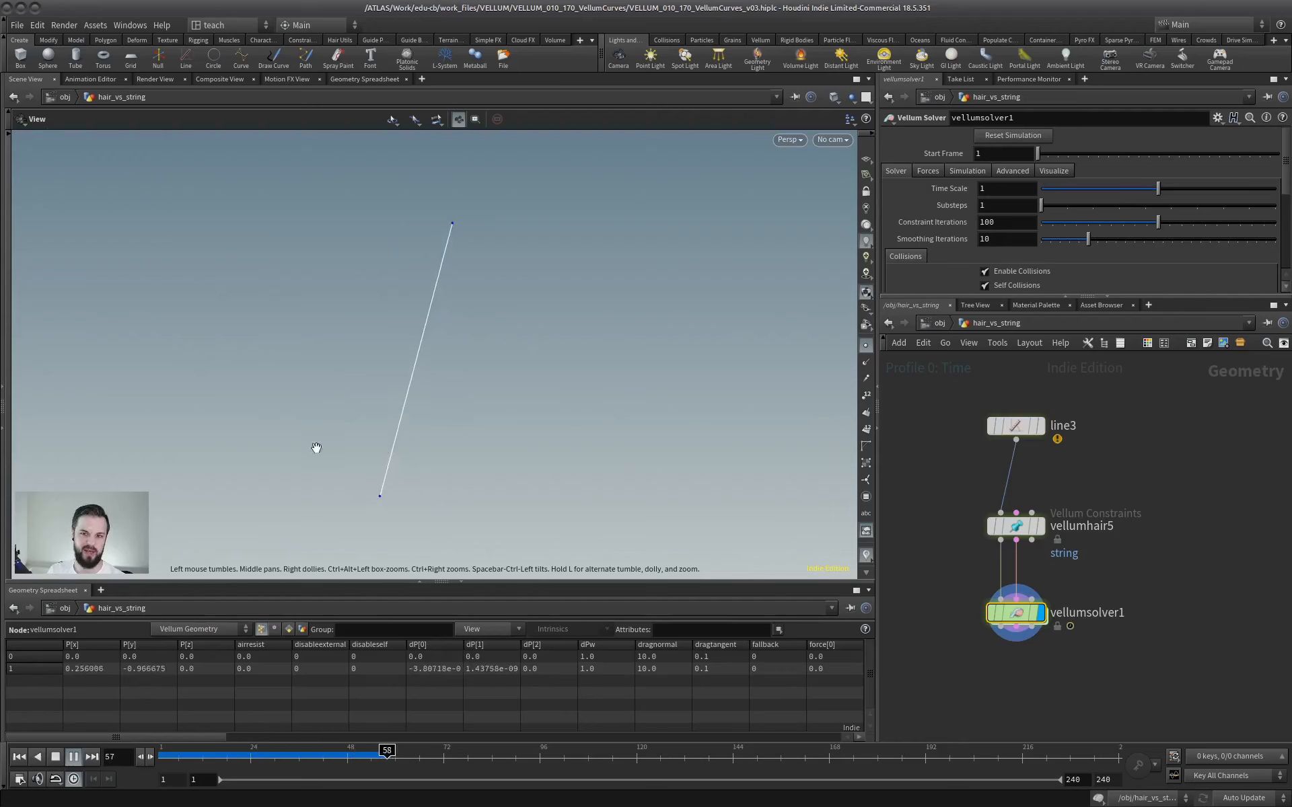
click(55, 756)
click(19, 758)
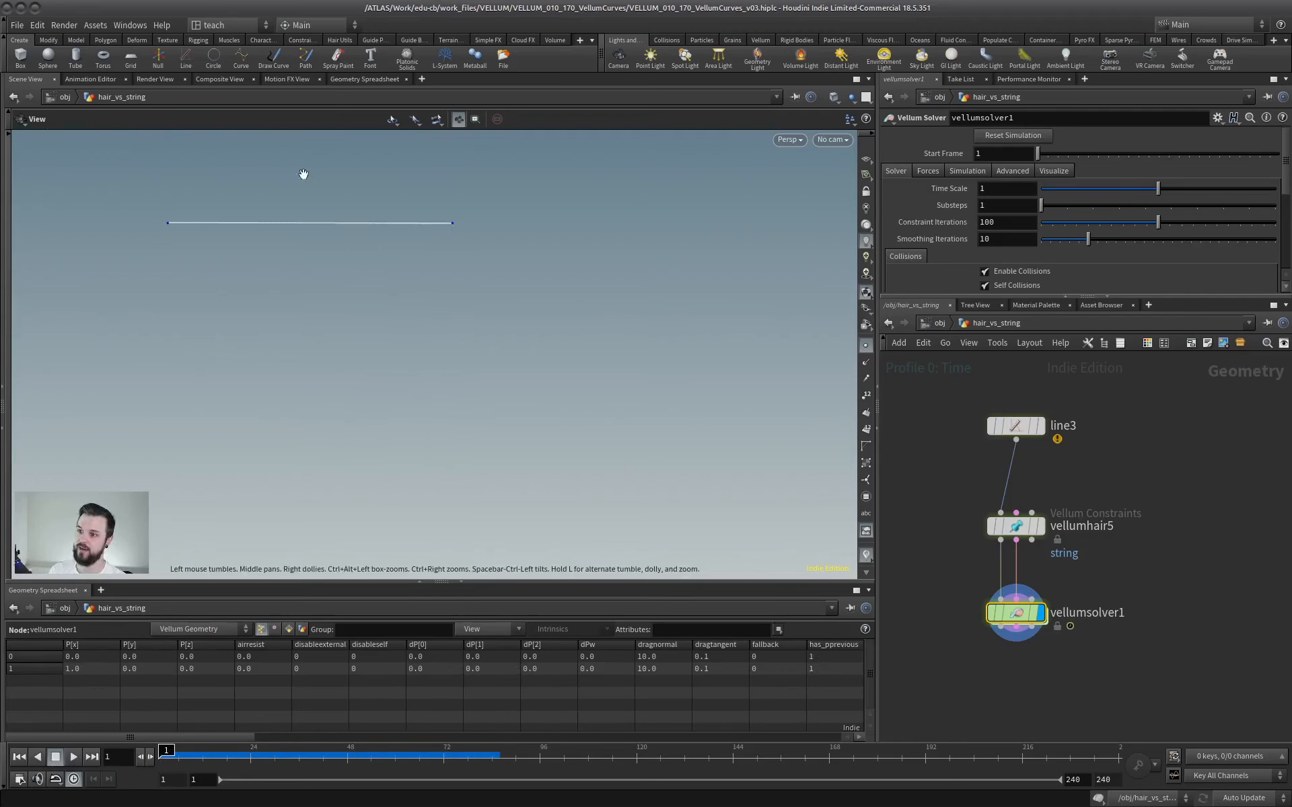
Raise the number of points on line3 to 19, play the solver simulation, and return to the first frame.
drag(1132, 378, 959, 446)
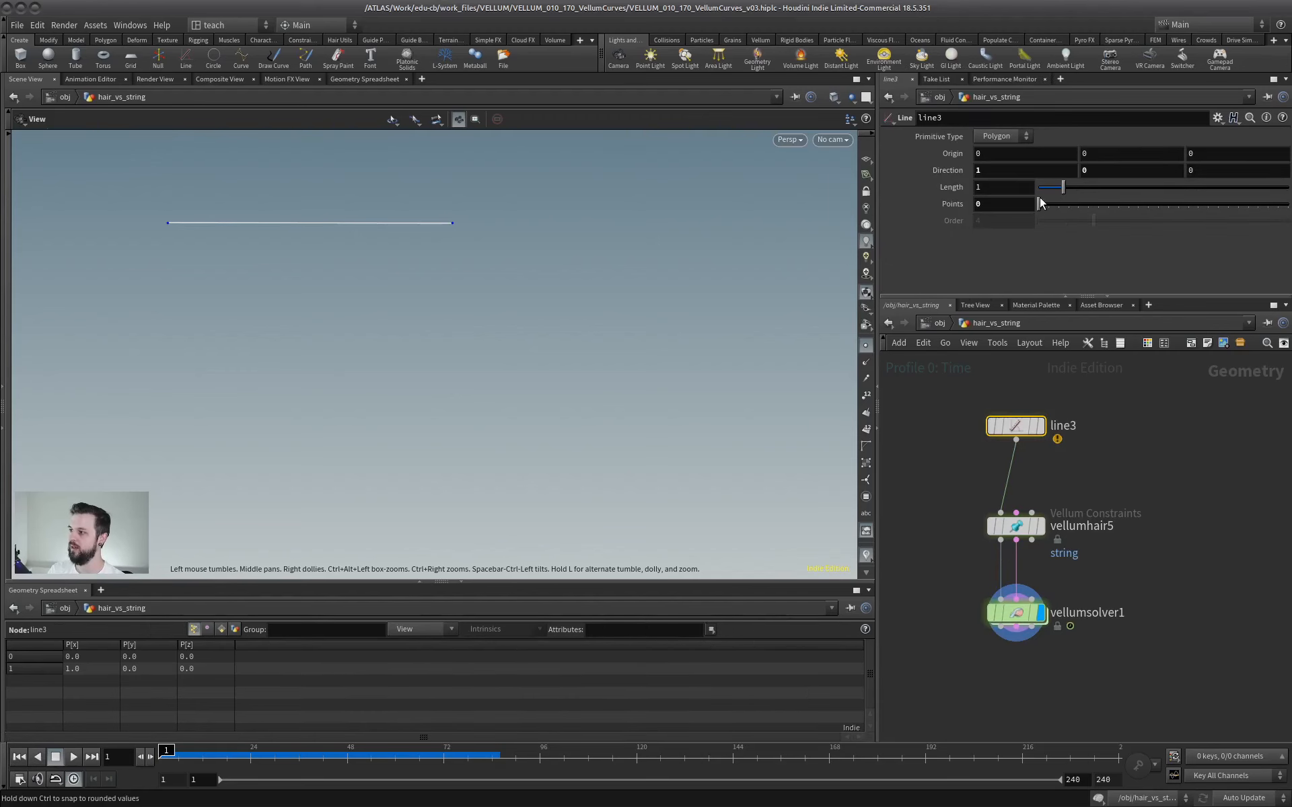
drag(1041, 204, 1133, 206)
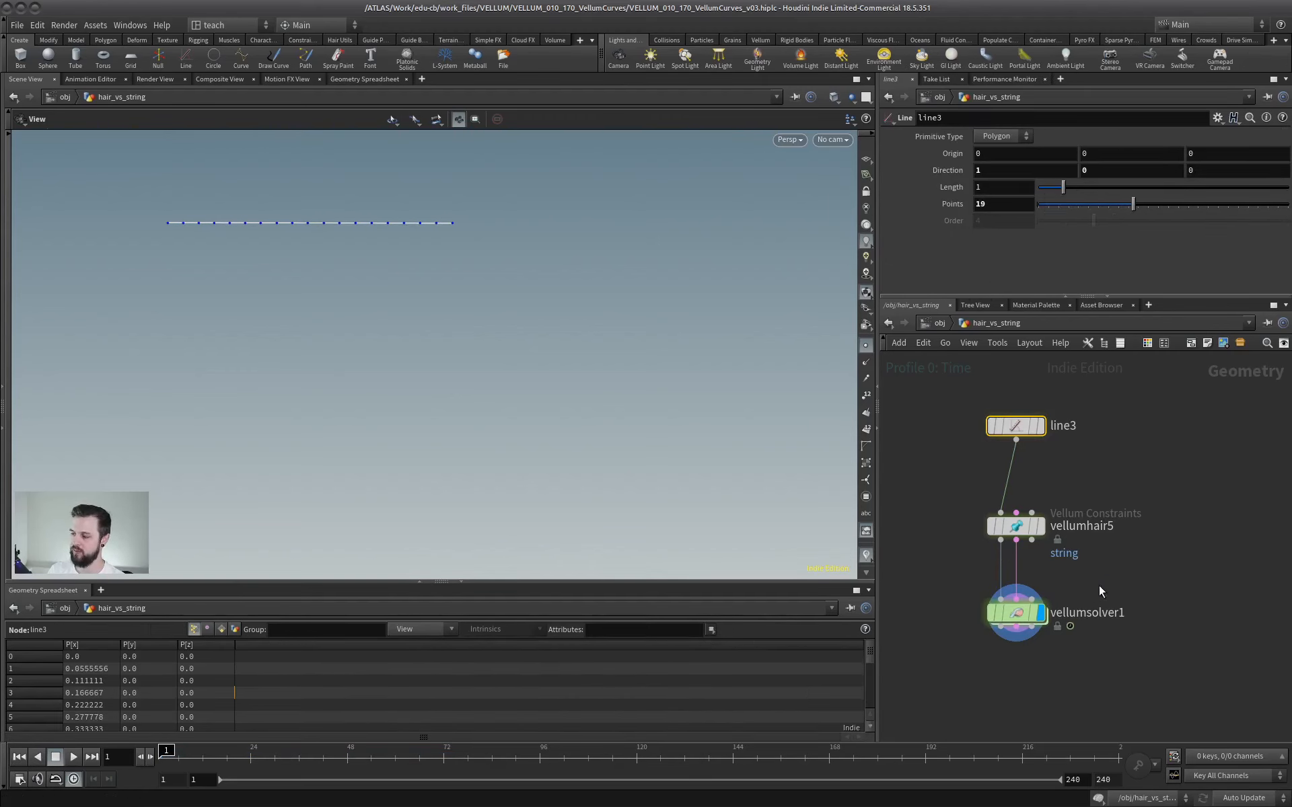
click(1020, 610)
click(74, 758)
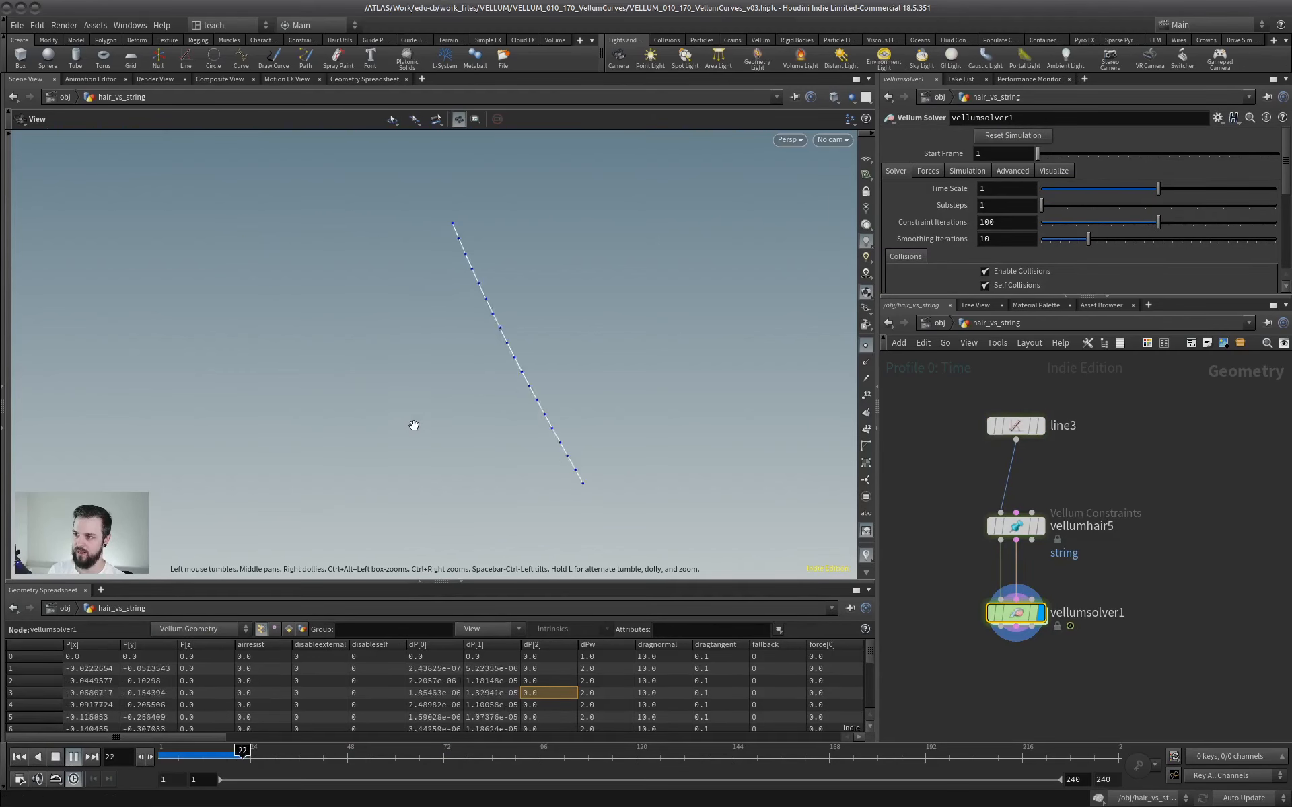
click(55, 757)
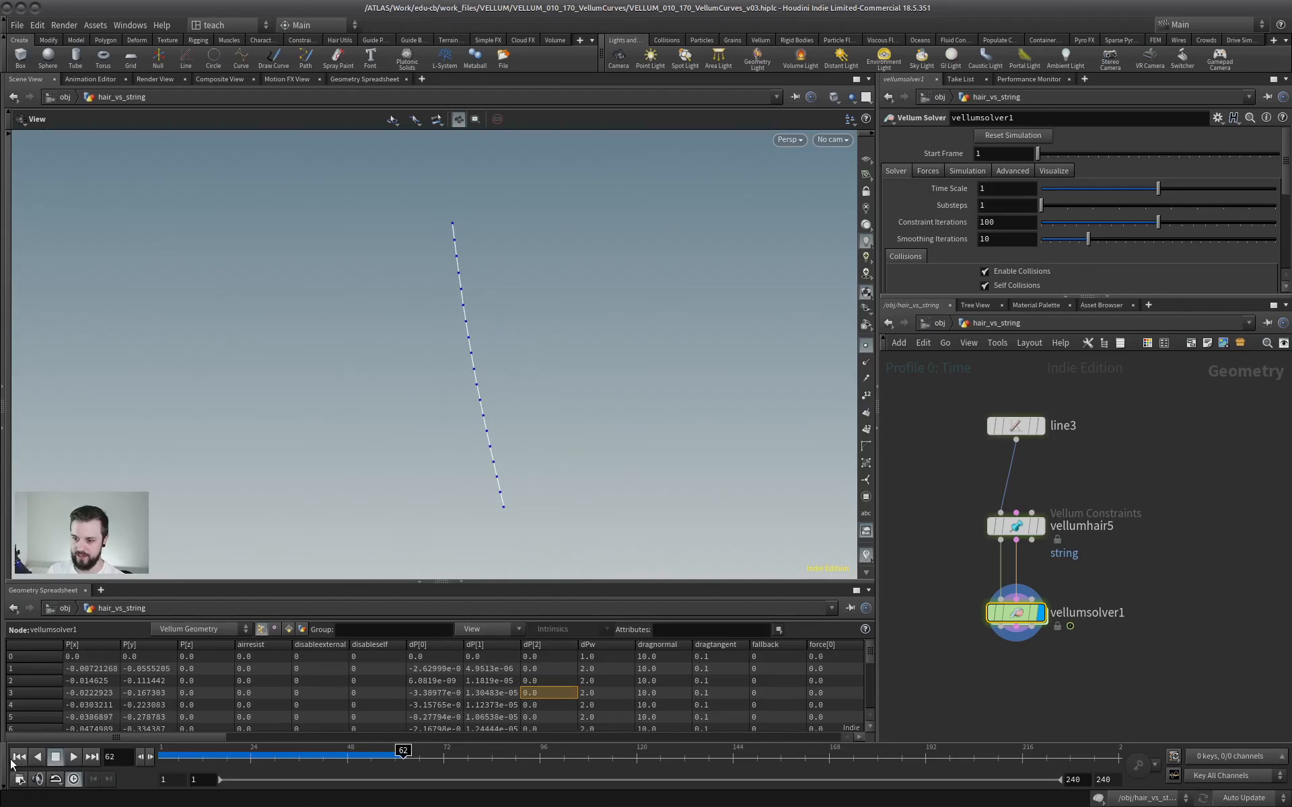
click(19, 757)
Set the stretch stiffness multiplier on vellumhair5 to 0.1 and play the simulation.
click(1016, 526)
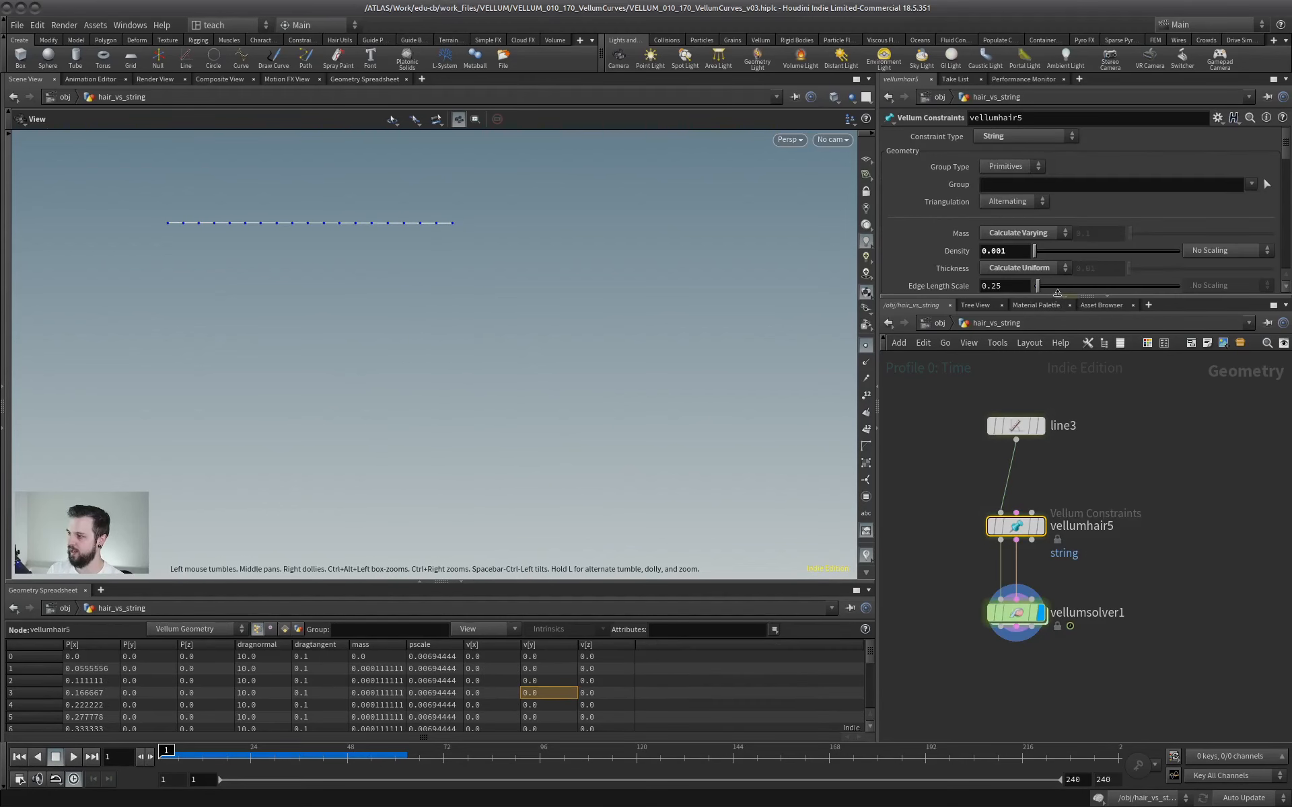
drag(1057, 295, 1062, 520)
scroll(999, 170, down, 5)
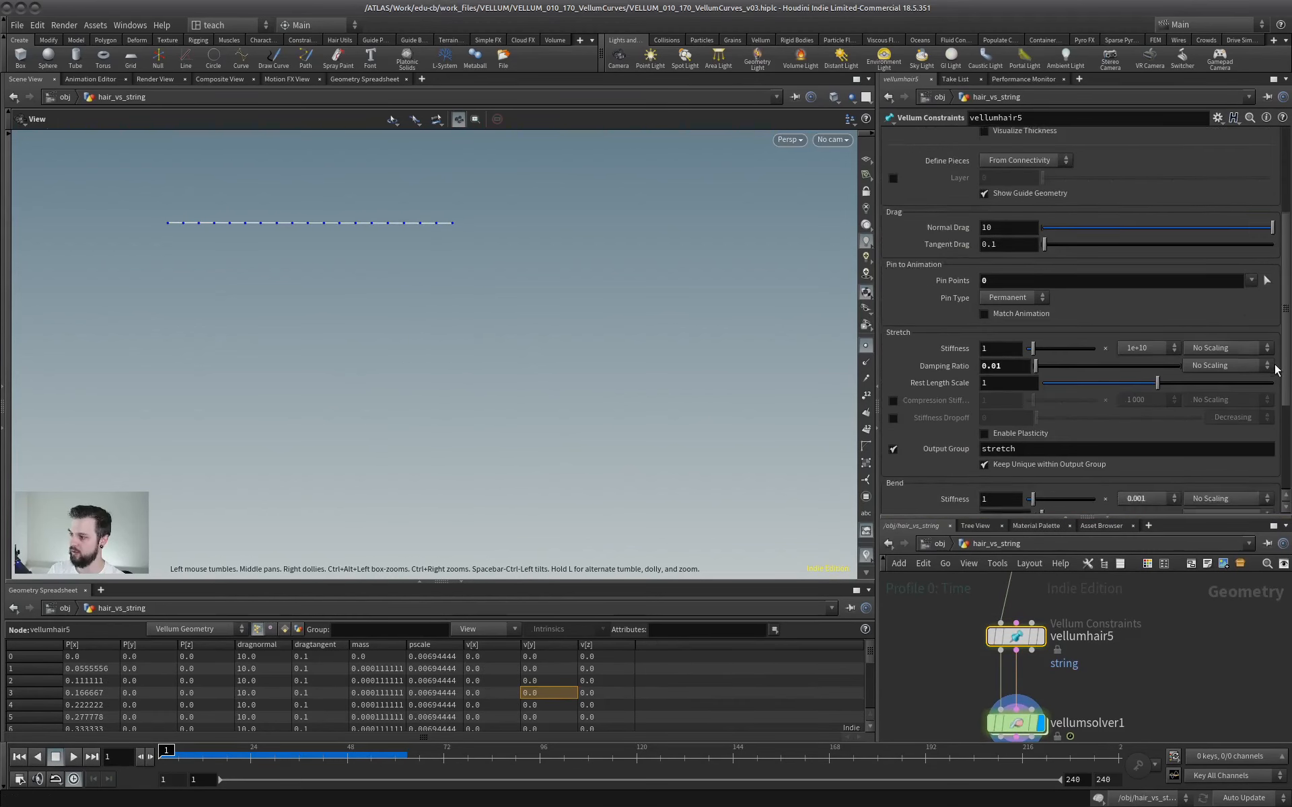
click(1142, 212)
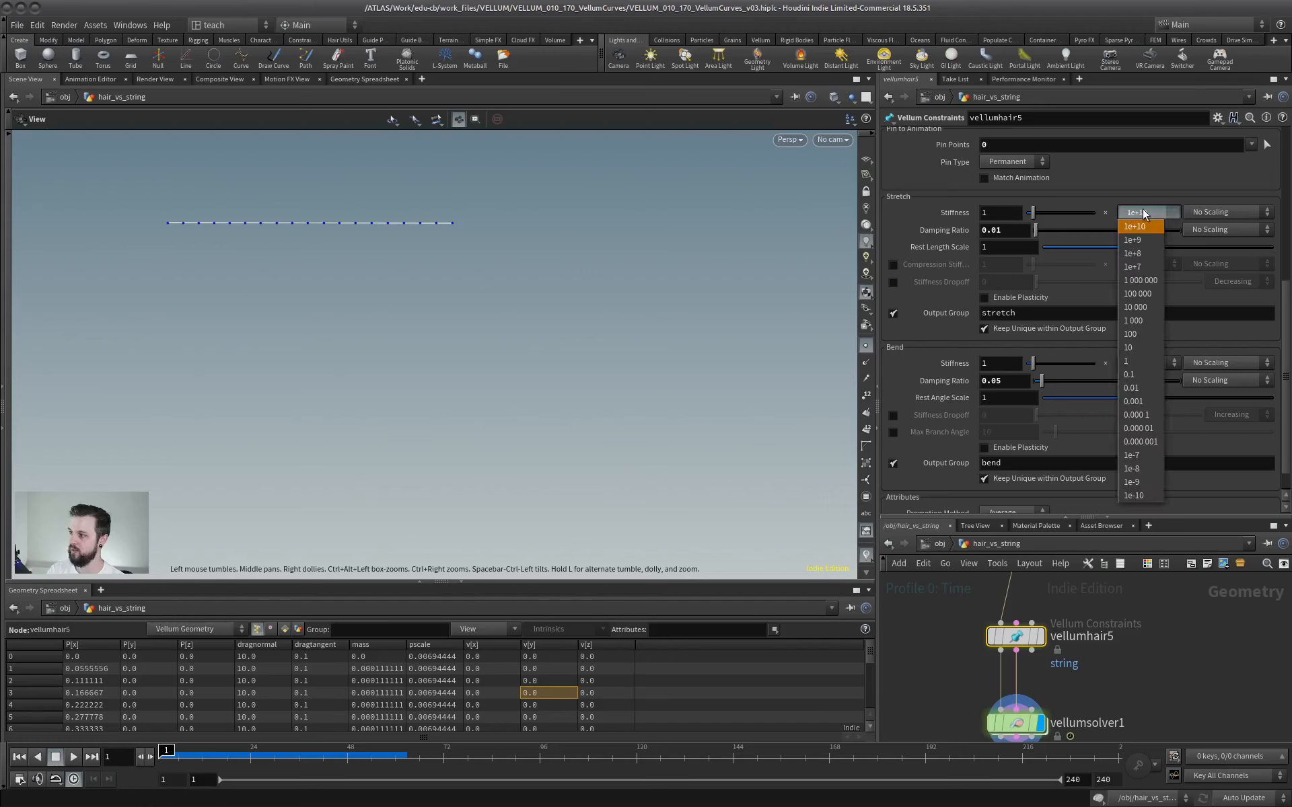
click(1131, 374)
key(Up)
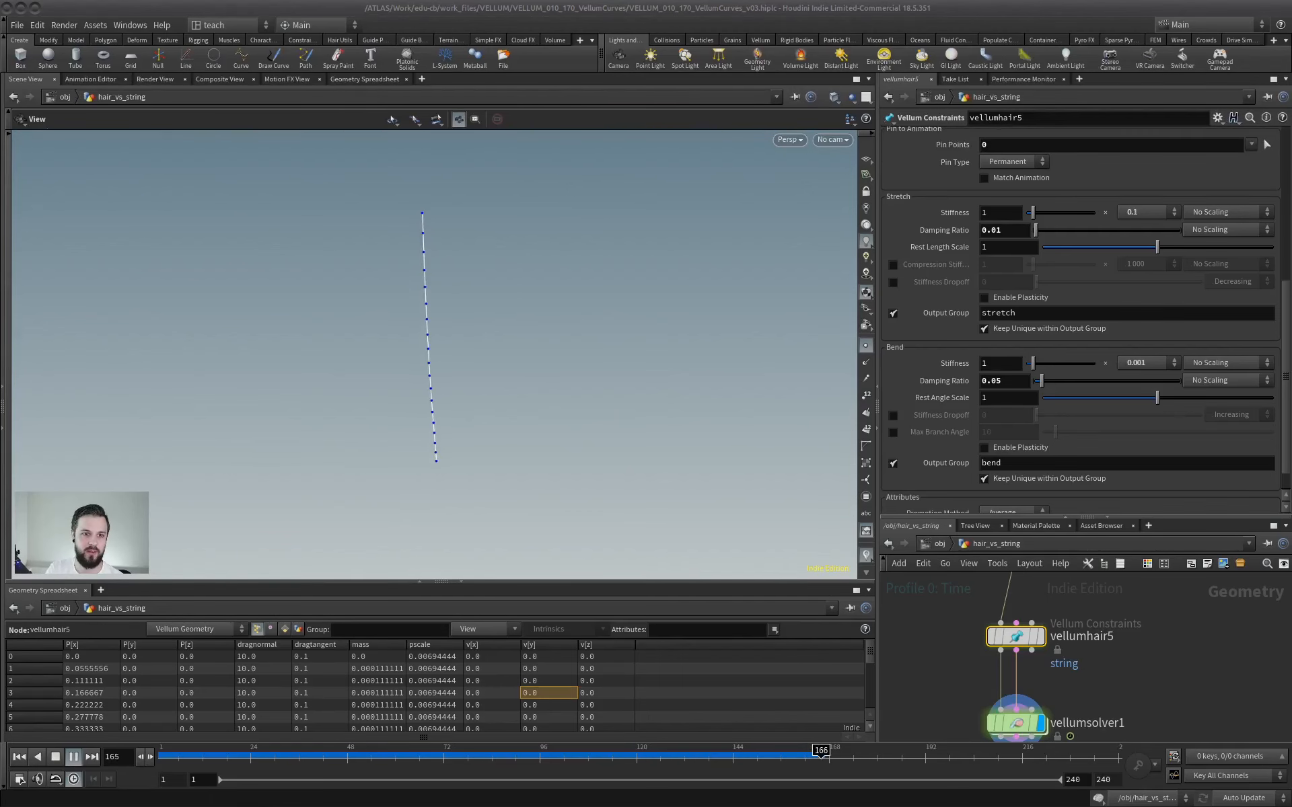
Switch the viewport background's color scheme to Dark, then stop the simulation and return to the first frame.
key(d)
click(754, 214)
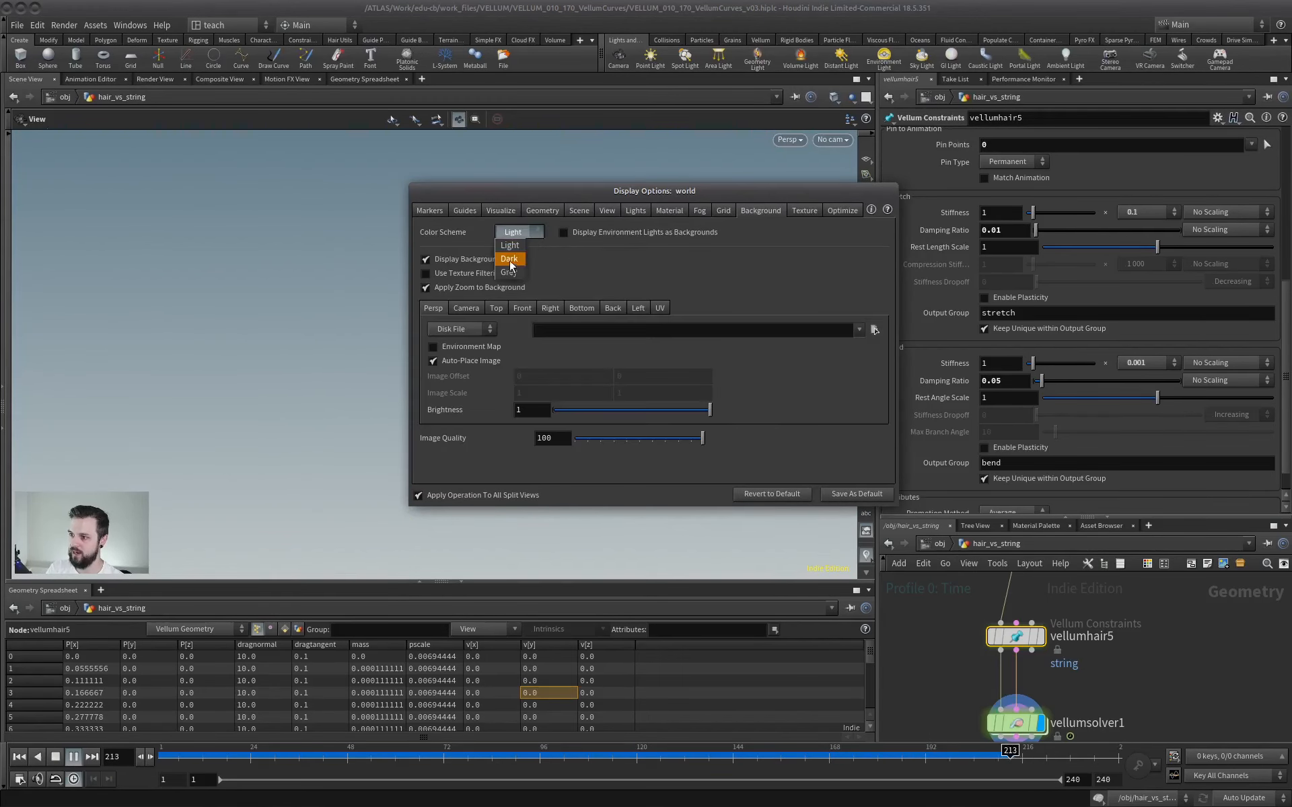
click(510, 260)
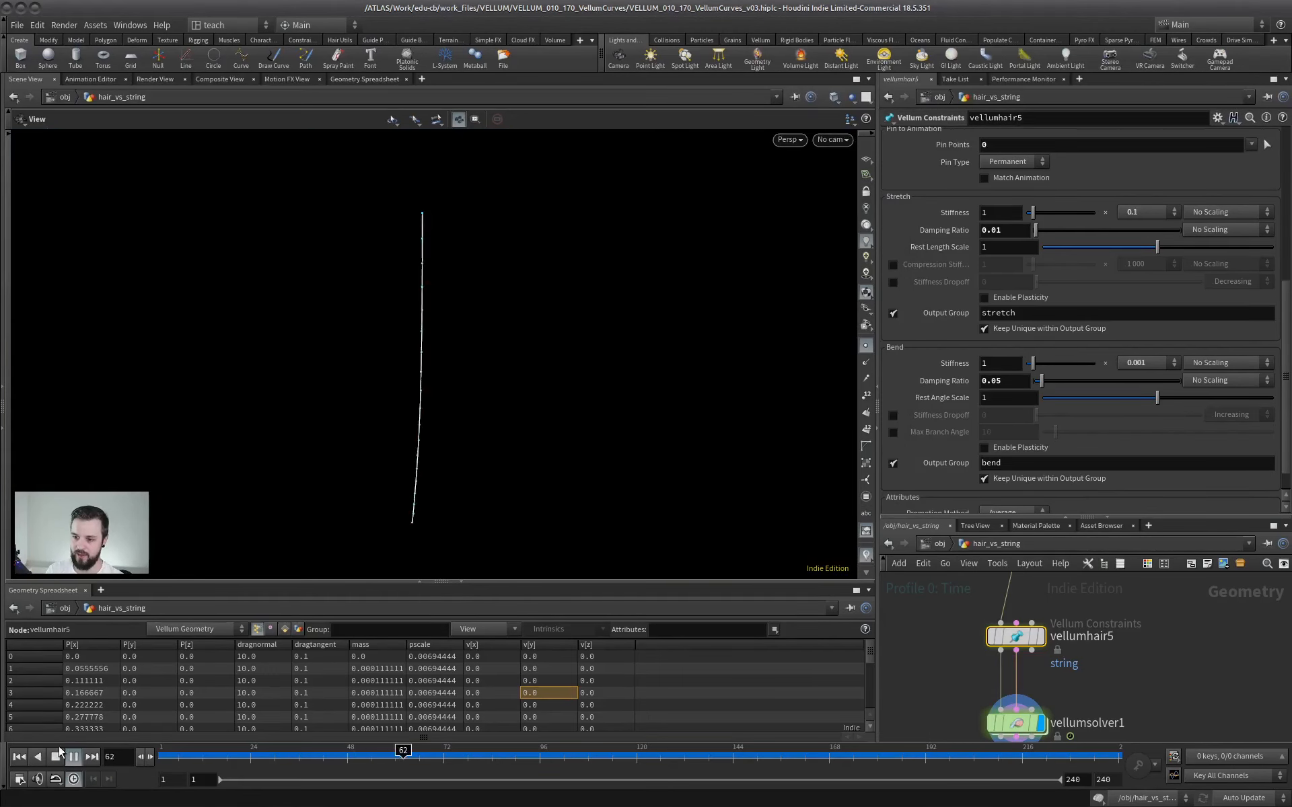
click(73, 757)
click(19, 756)
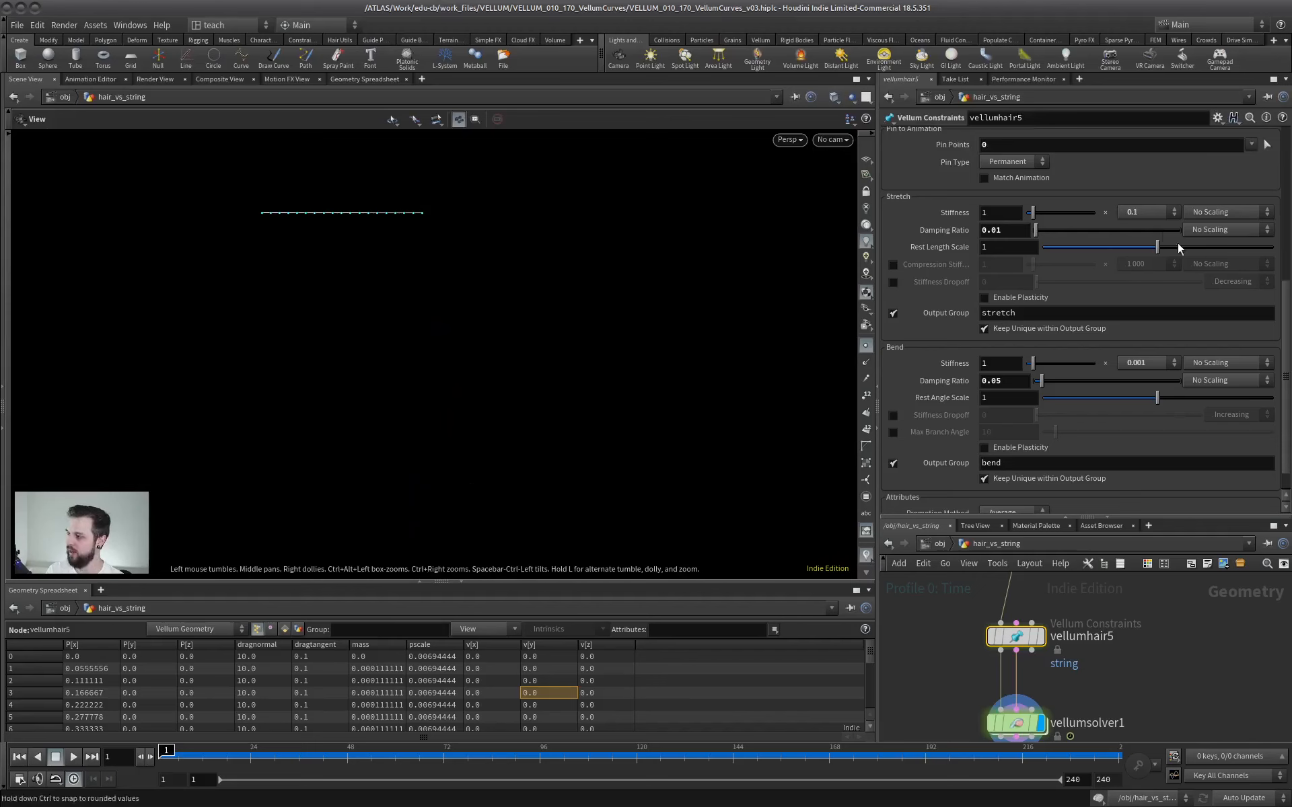
Set vellumhair5's stretch stiffness multiplier to 1000 and its bend stiffness multiplier to 0.000001.
click(1145, 211)
click(1108, 304)
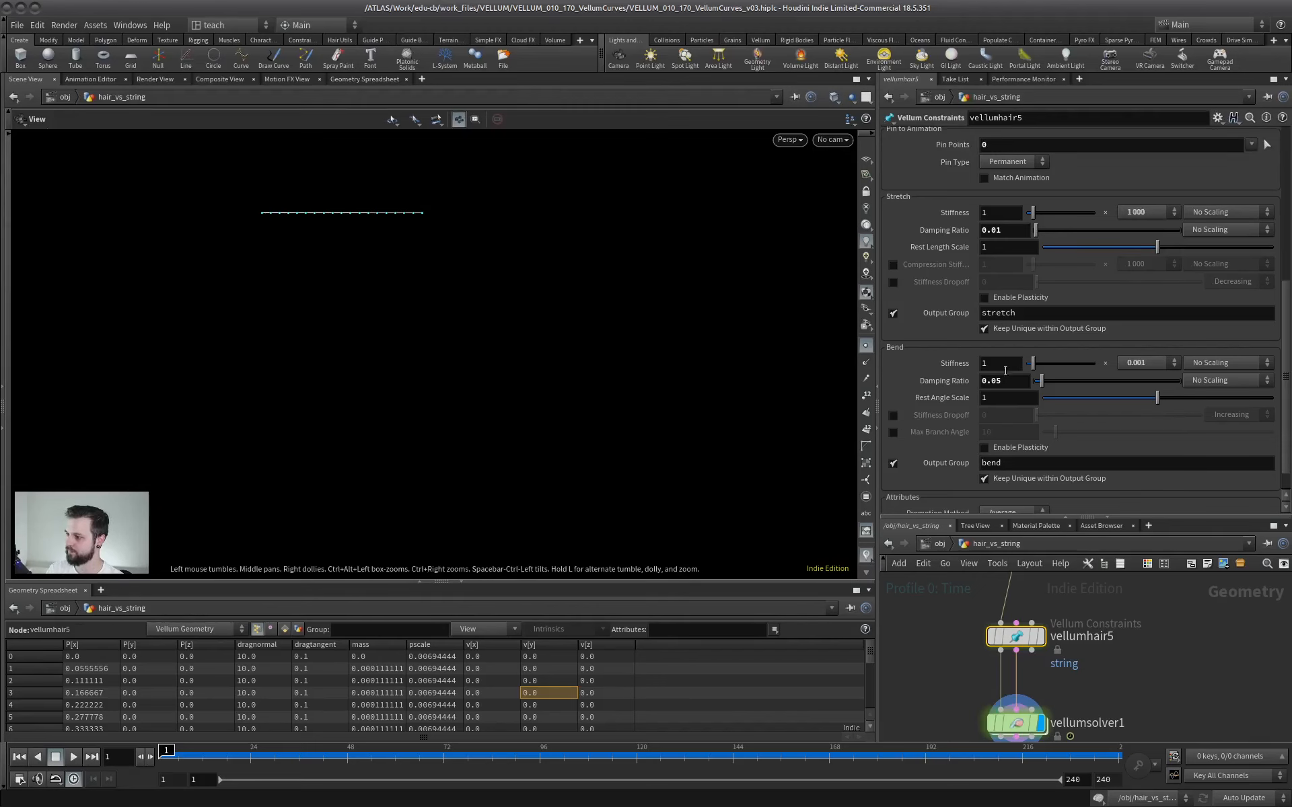
click(1137, 363)
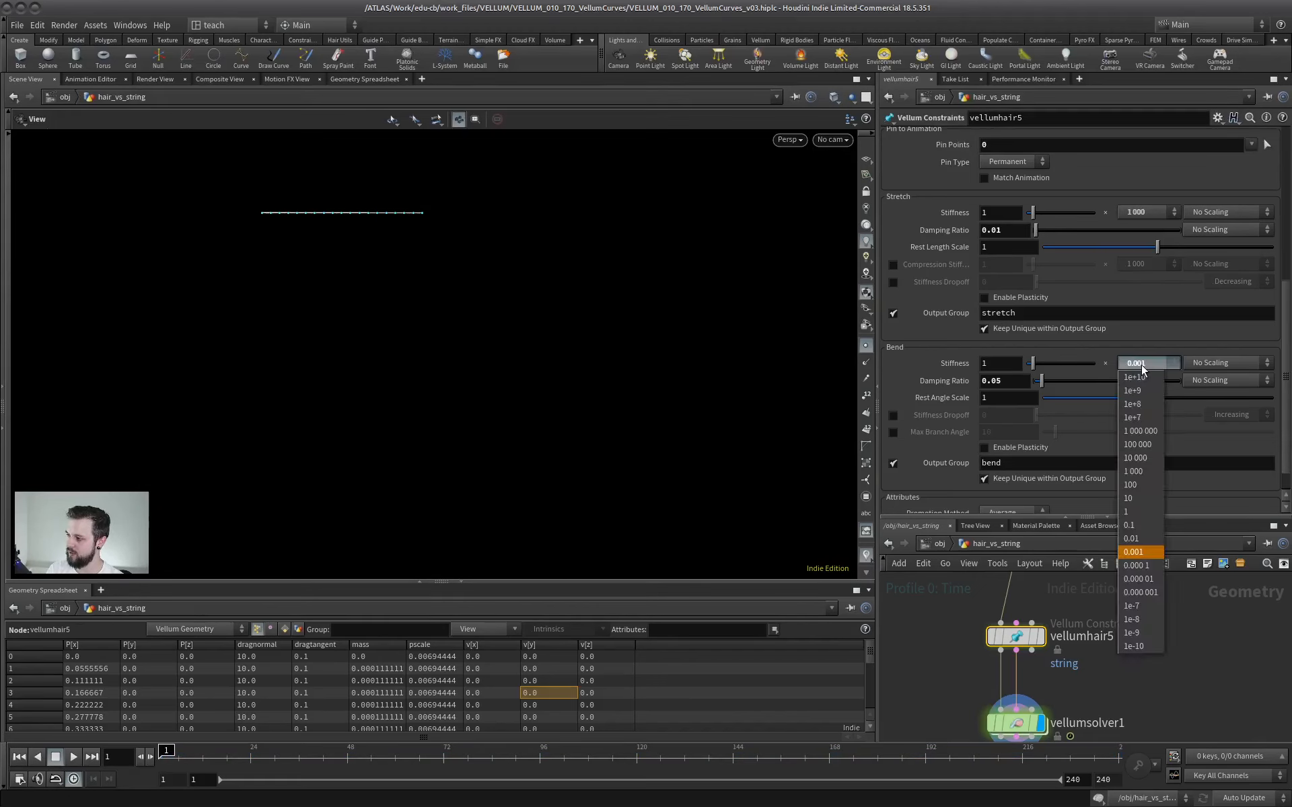
click(1144, 592)
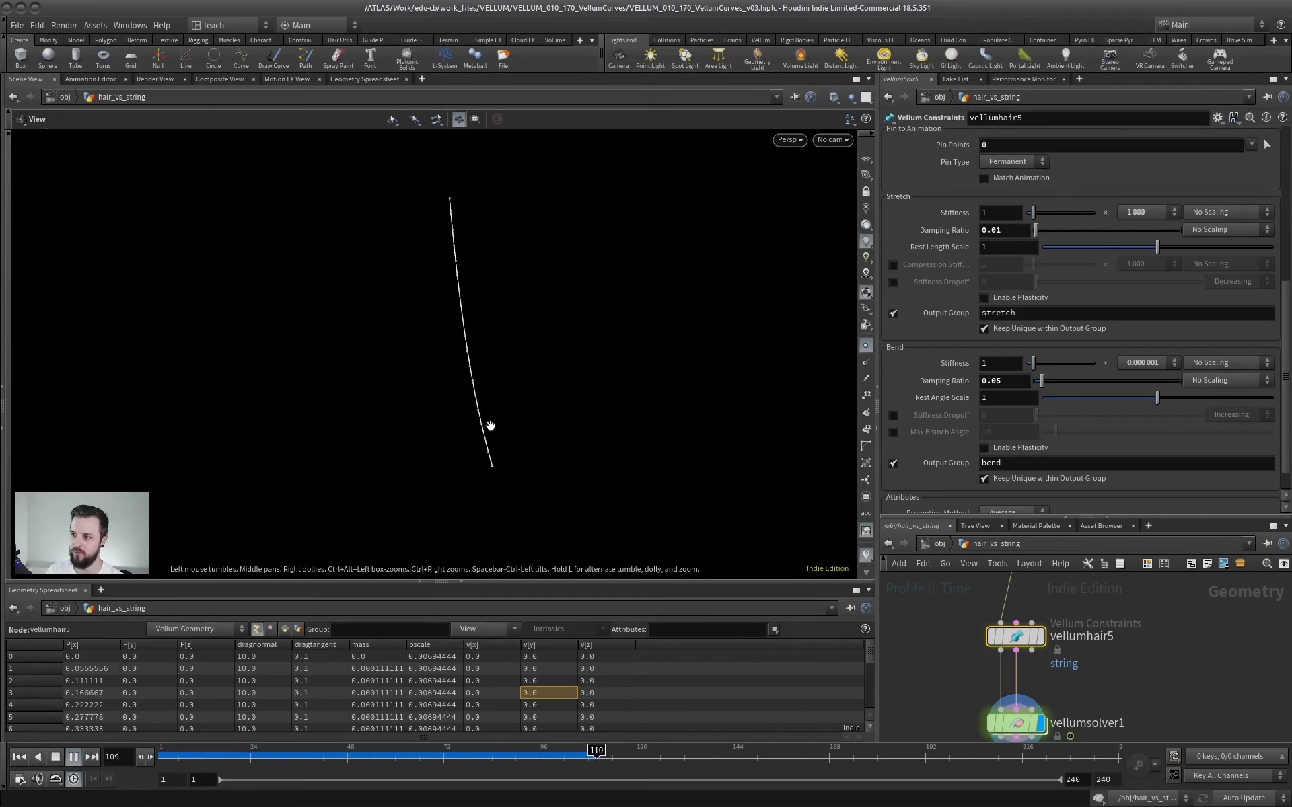
Replay the string simulation from the first frame, stop it, and return to the first frame.
click(22, 758)
click(73, 757)
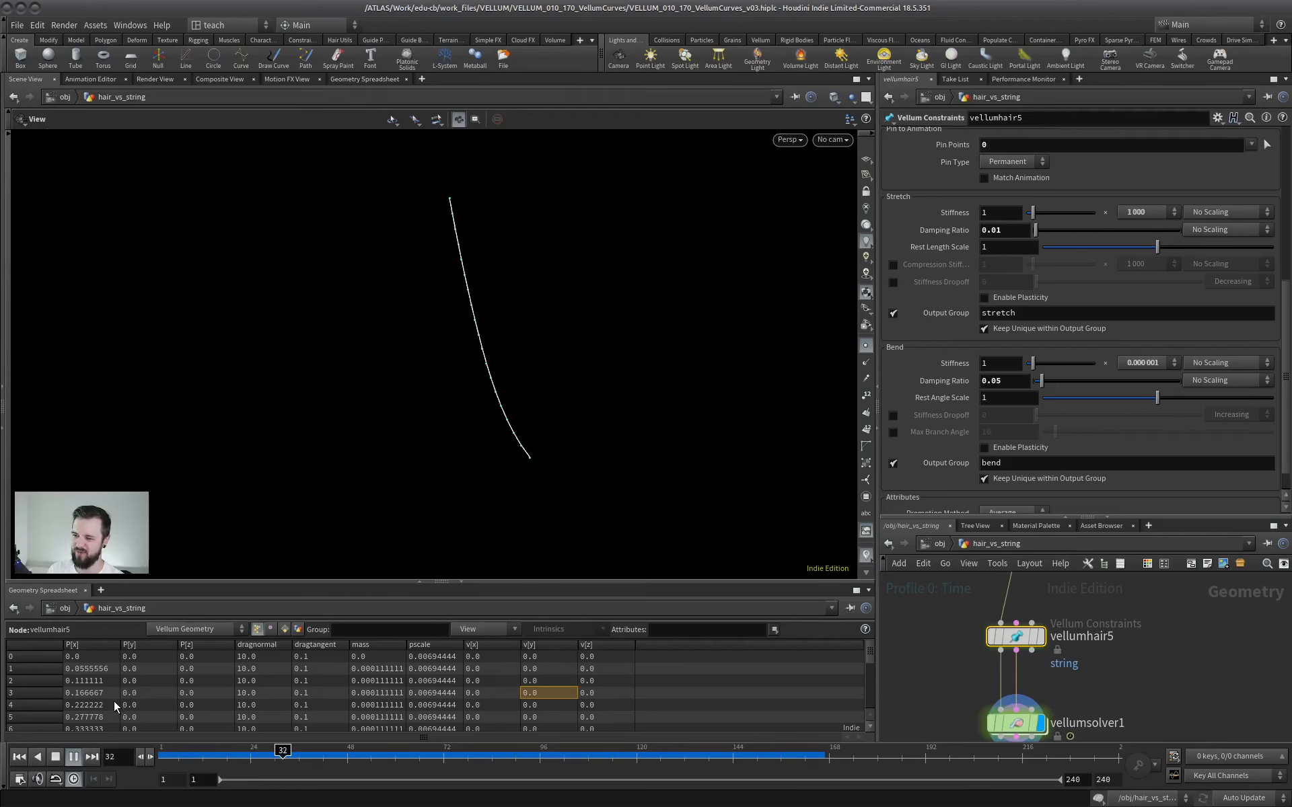
click(55, 757)
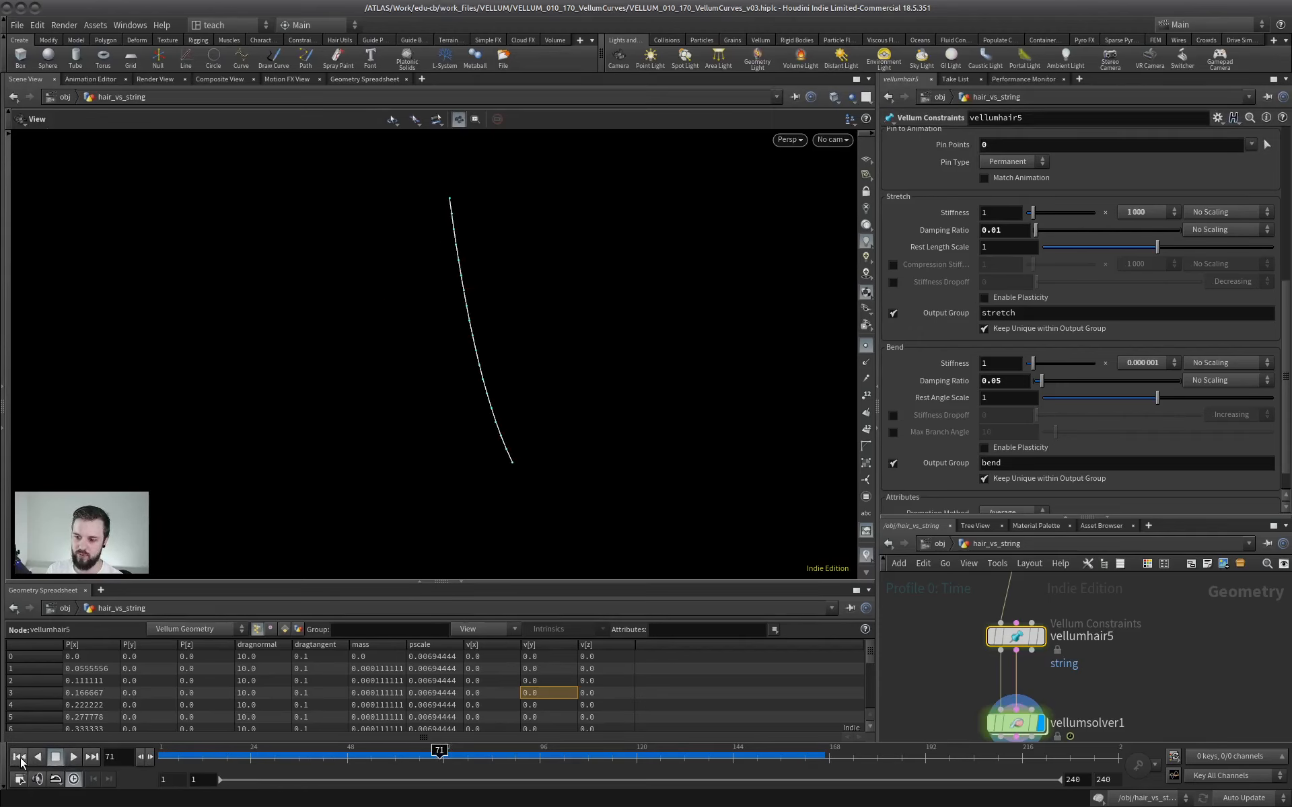
click(19, 756)
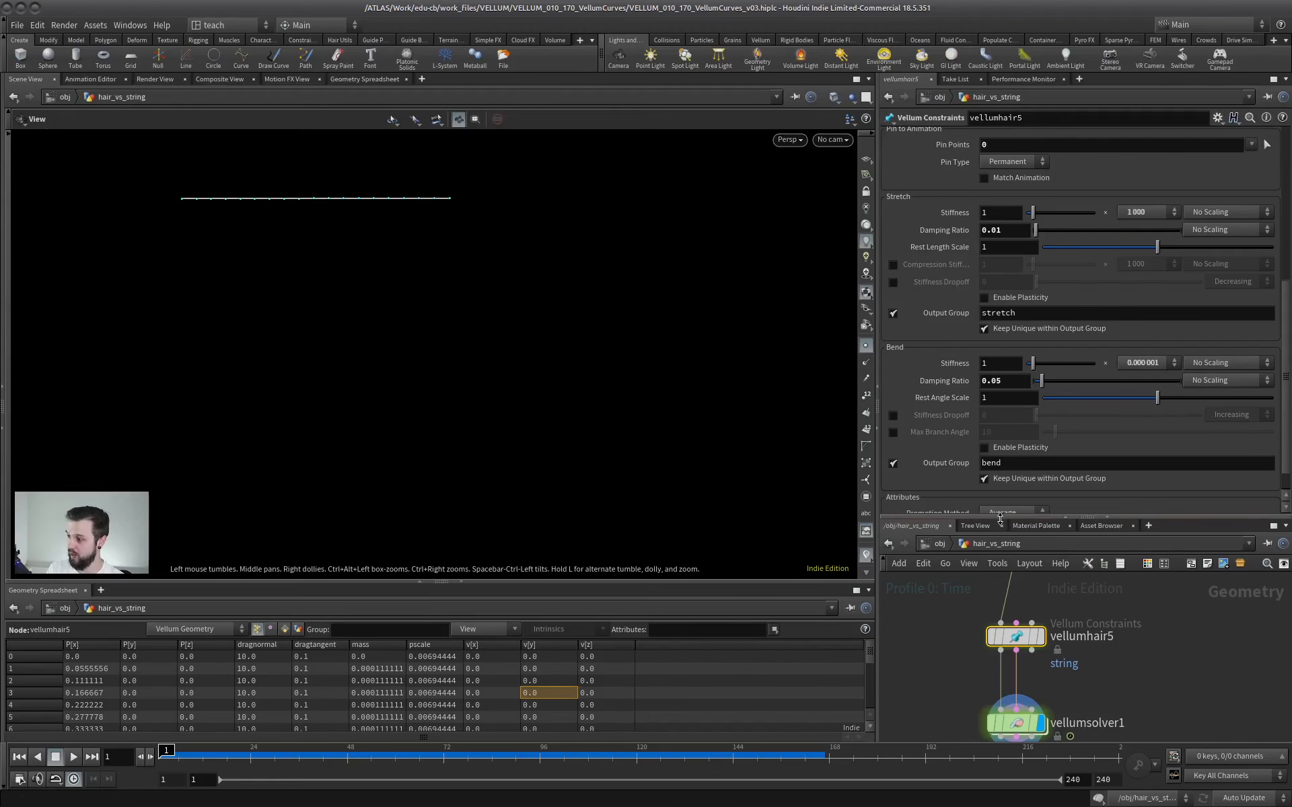
Enlarge the network editor area and show the parameters of vellumsolver1.
drag(1000, 518, 996, 283)
click(1016, 606)
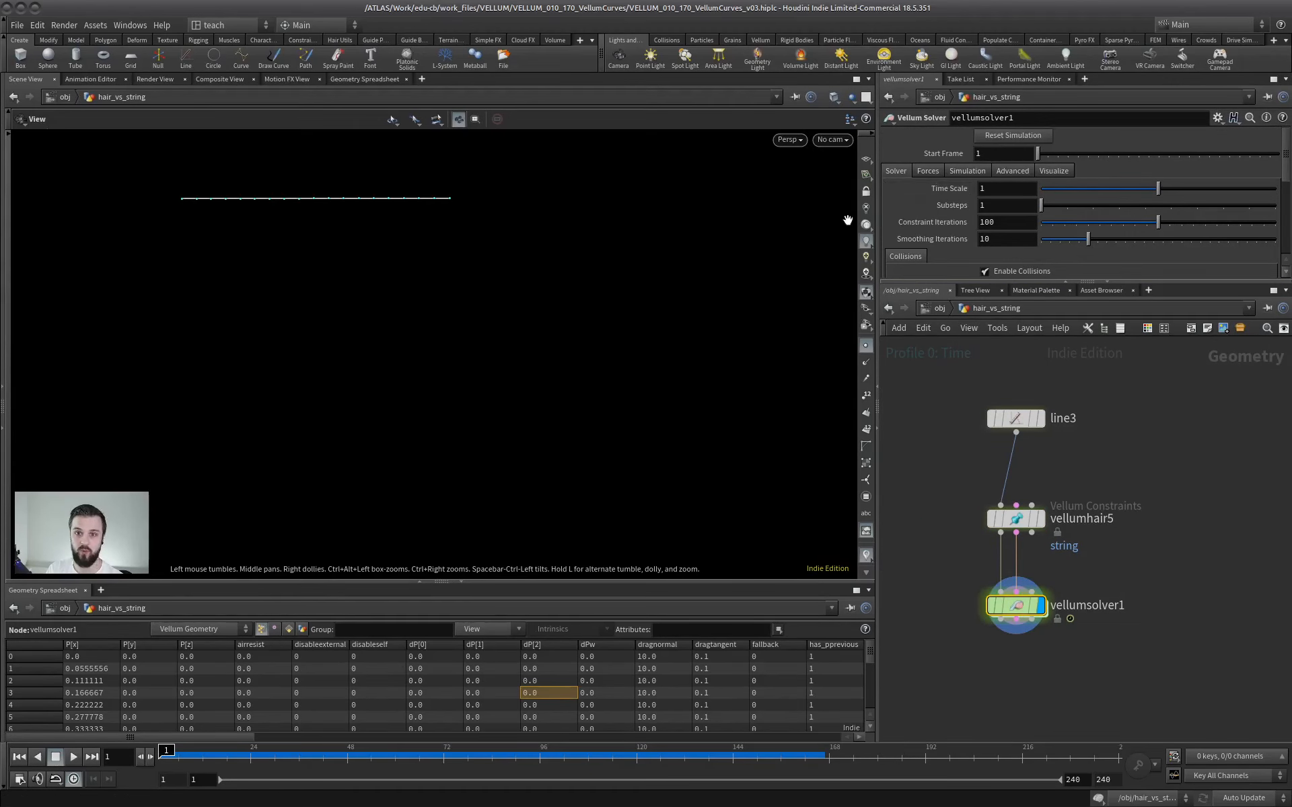
scroll(986, 508, down, 4)
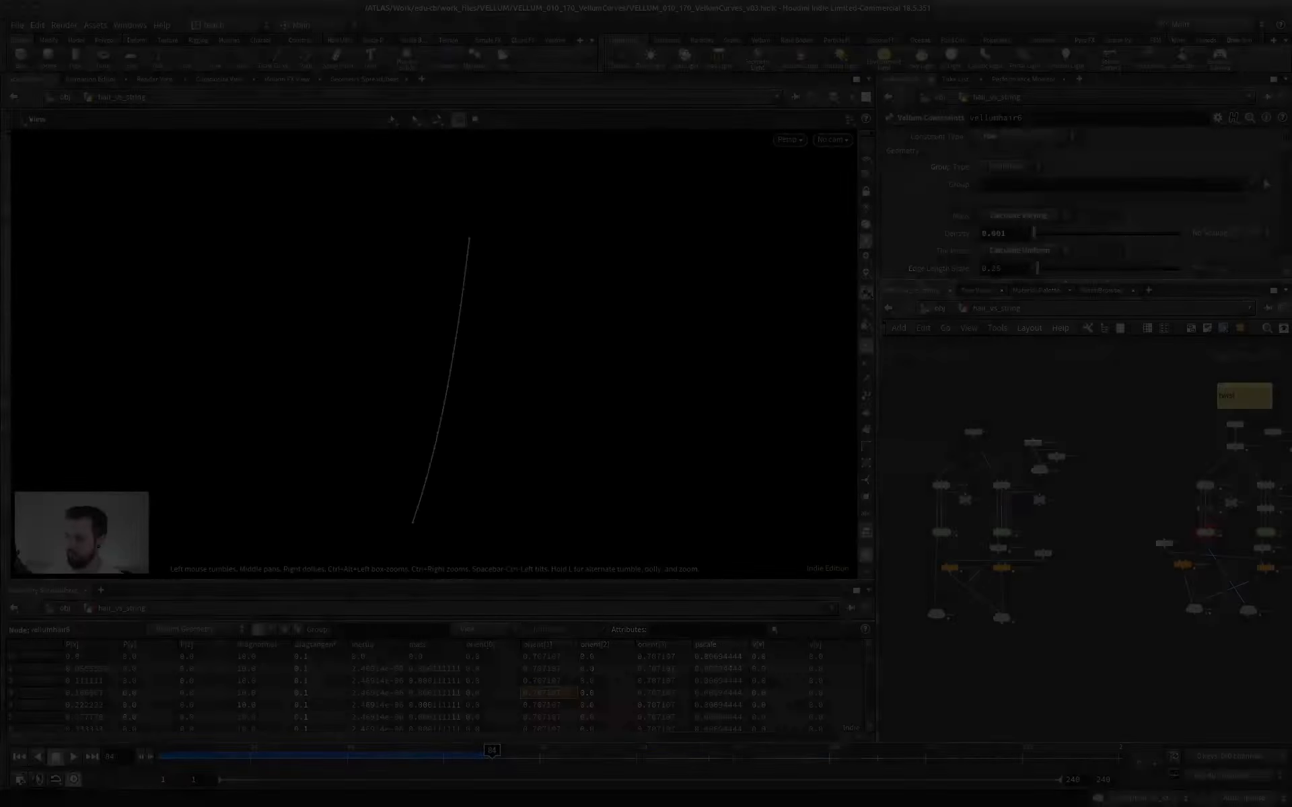
Display the merge1 node that combines the HAIR and STRING simulation results.
scroll(993, 511, up, 6)
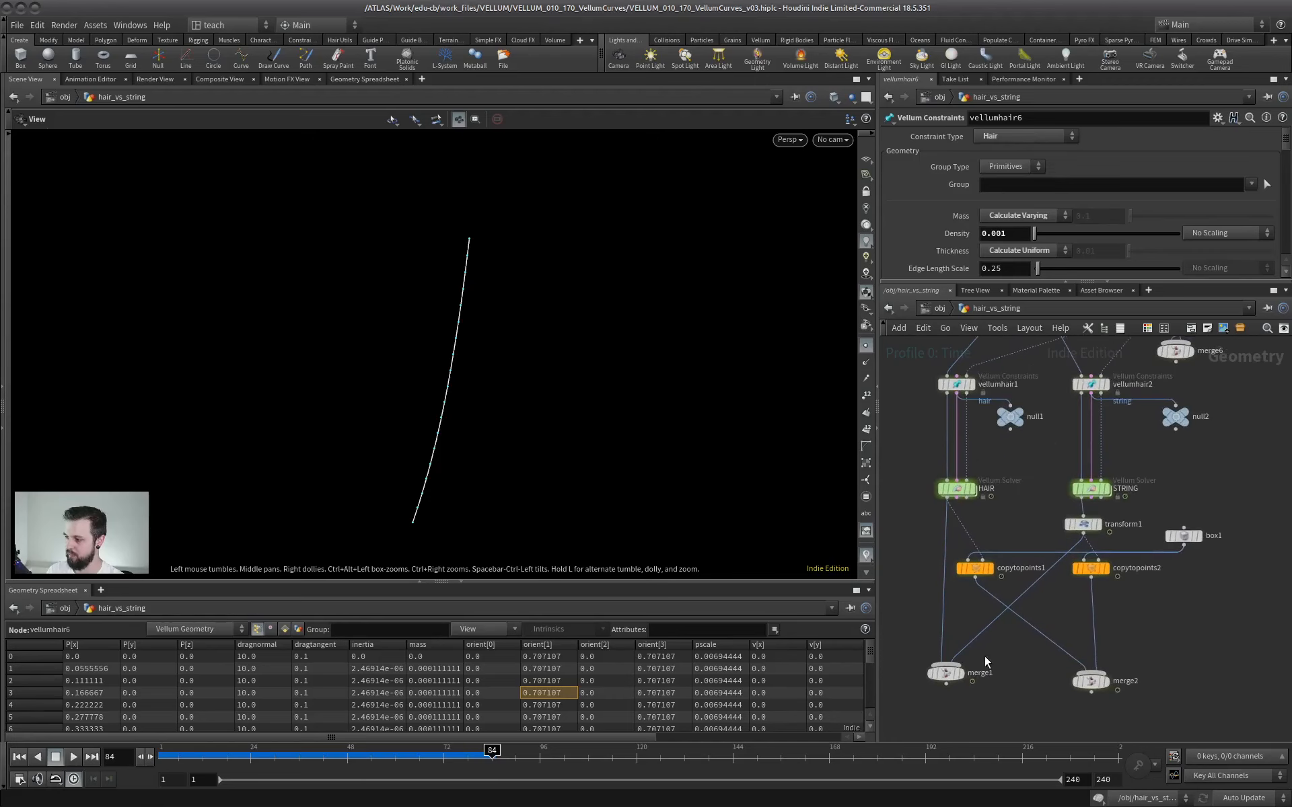
click(961, 674)
click(947, 673)
scroll(554, 428, down, 3)
middle_drag(465, 437, 557, 441)
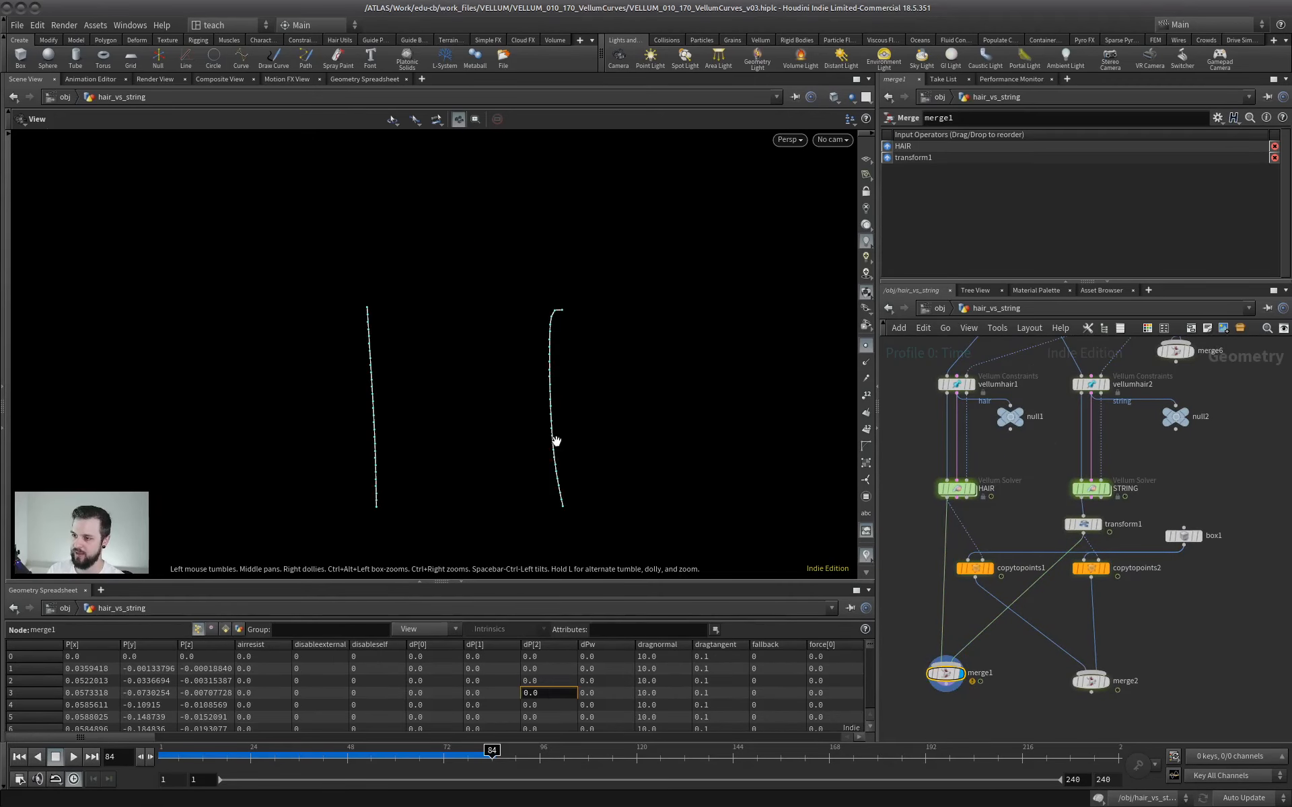
Return to the first frame and show the collision spheres from merge6 as a template.
click(23, 756)
middle_drag(449, 410, 522, 398)
right_drag(522, 397, 666, 396)
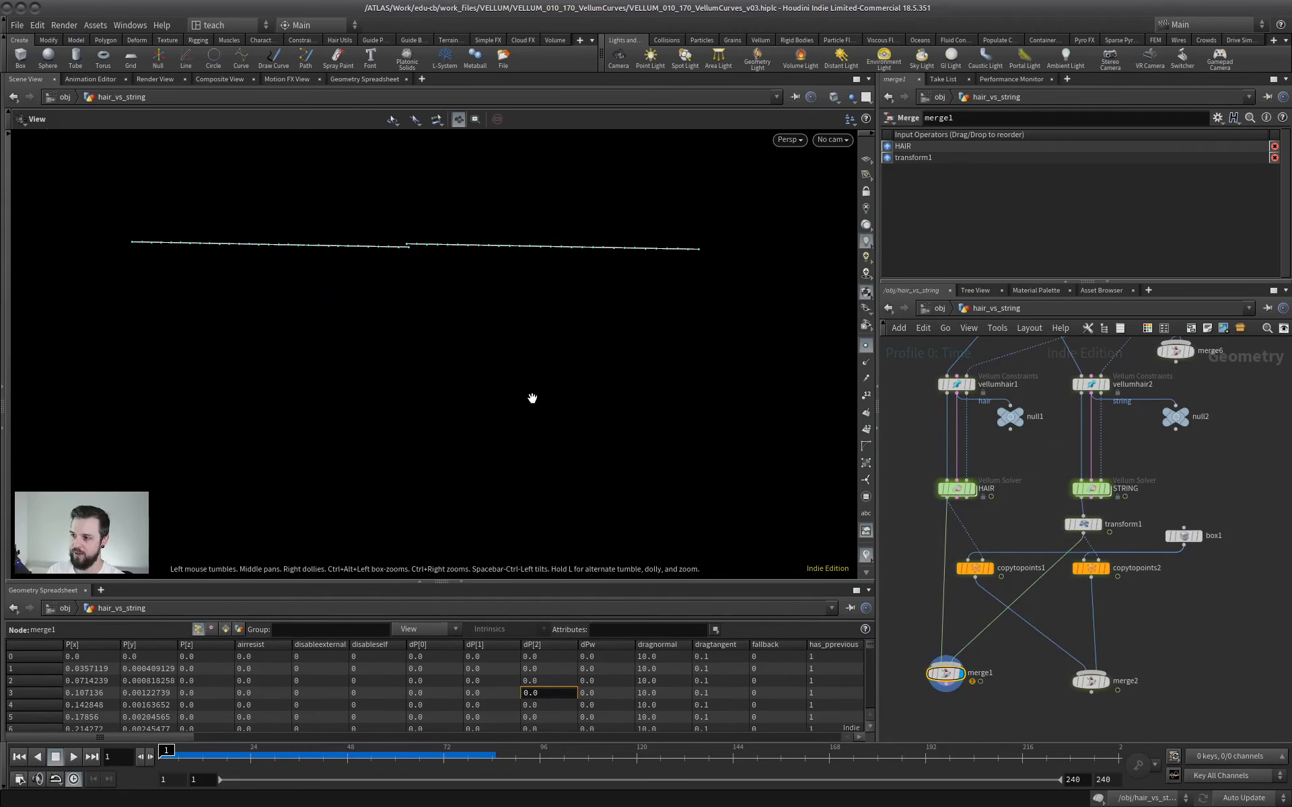
drag(559, 384, 503, 383)
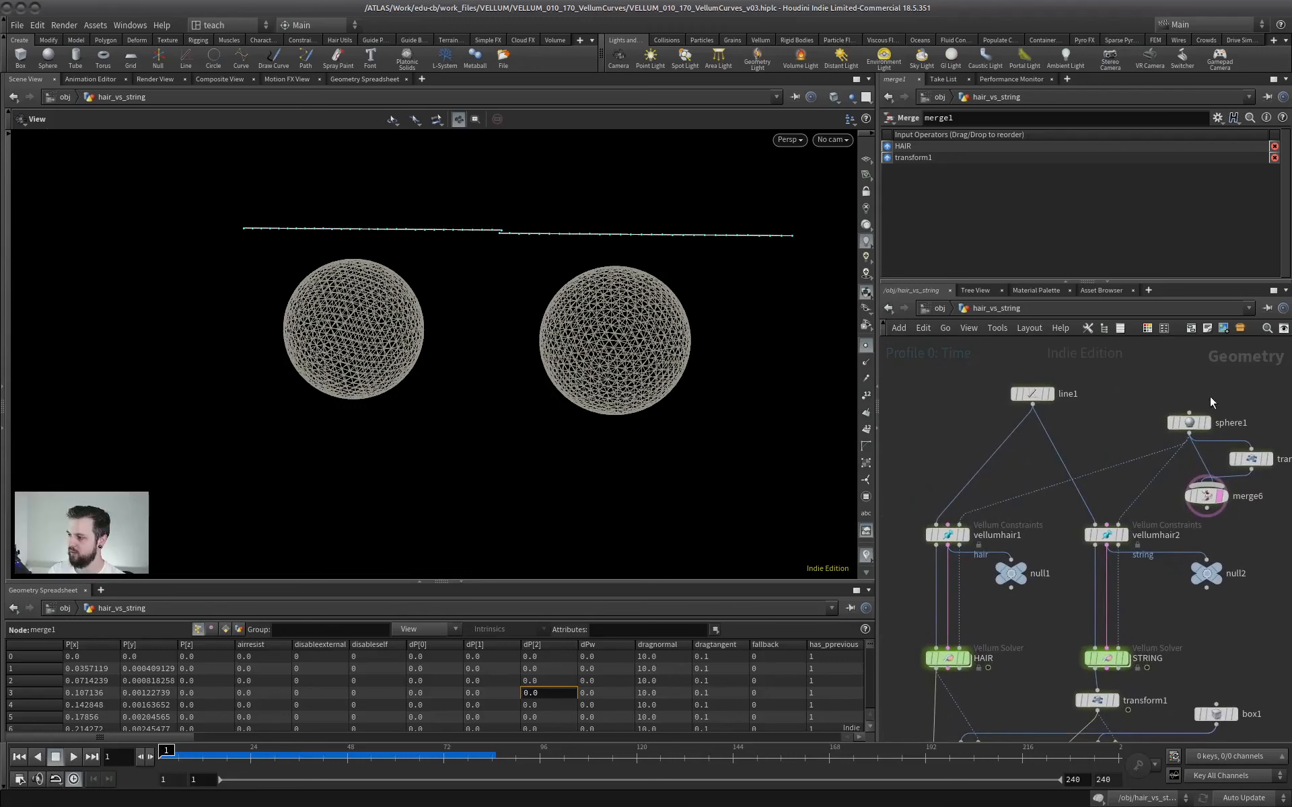
Inspect sphere1 and its collision connections to vellumhair1 and vellumhair2, and reselect merge1.
middle_drag(1118, 475, 1108, 428)
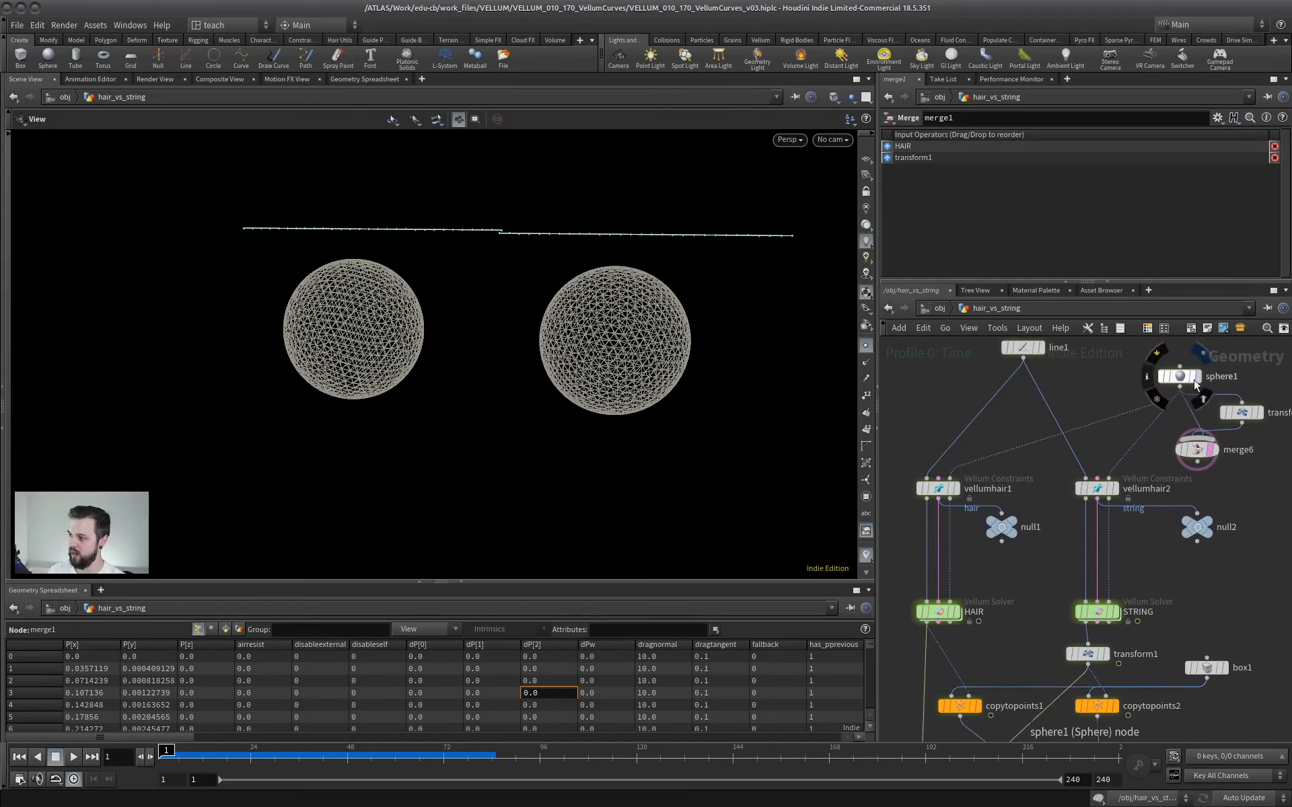
click(1181, 376)
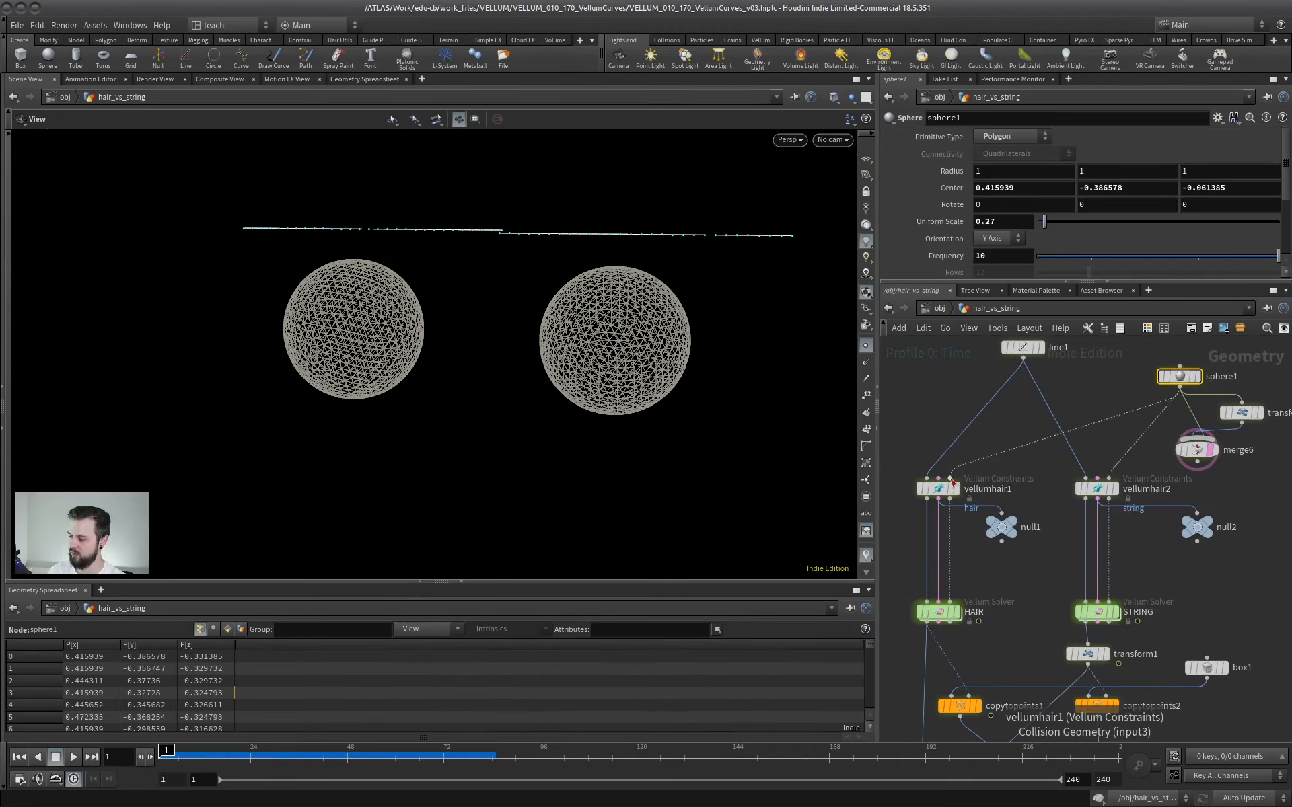
scroll(1046, 582, down, 2)
middle_drag(1044, 582, 1030, 495)
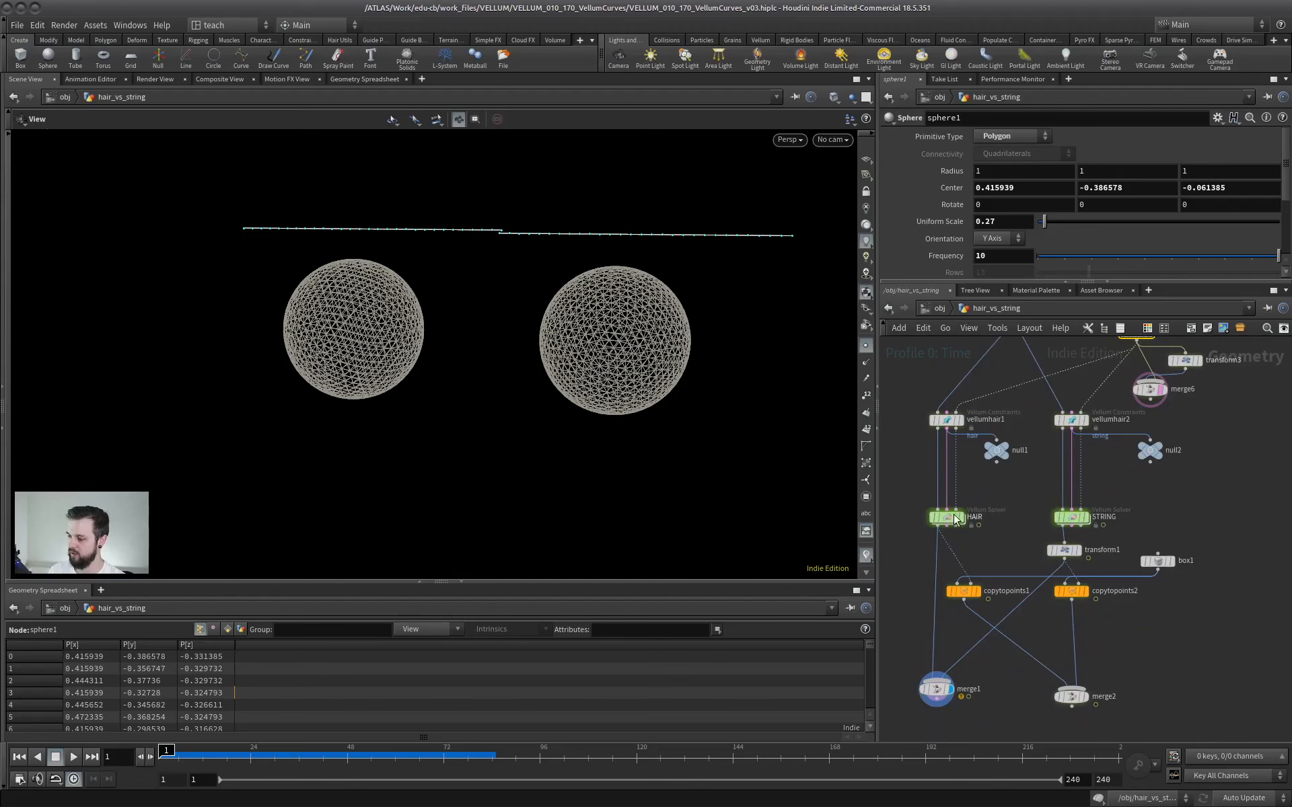
click(953, 687)
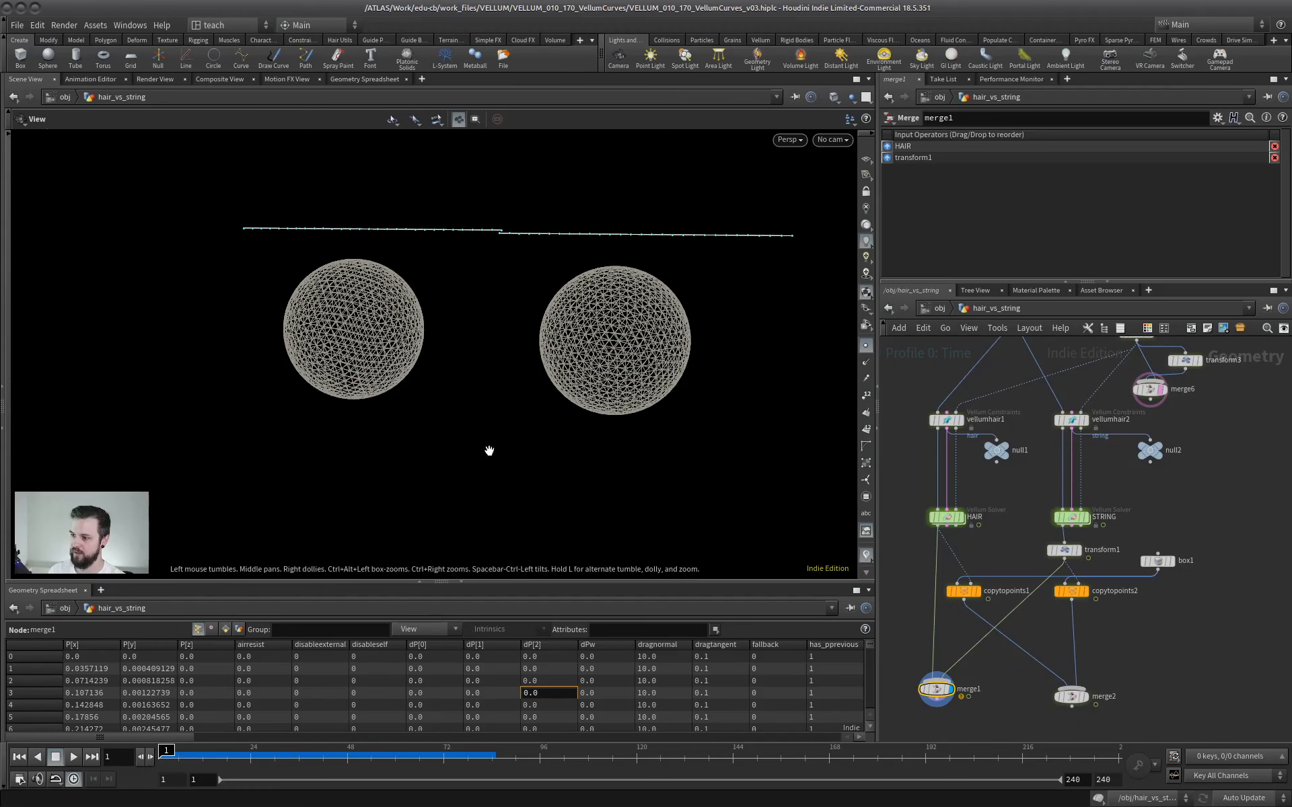
Play the merged hair and string simulation beside the collision spheres, and stop it.
click(74, 757)
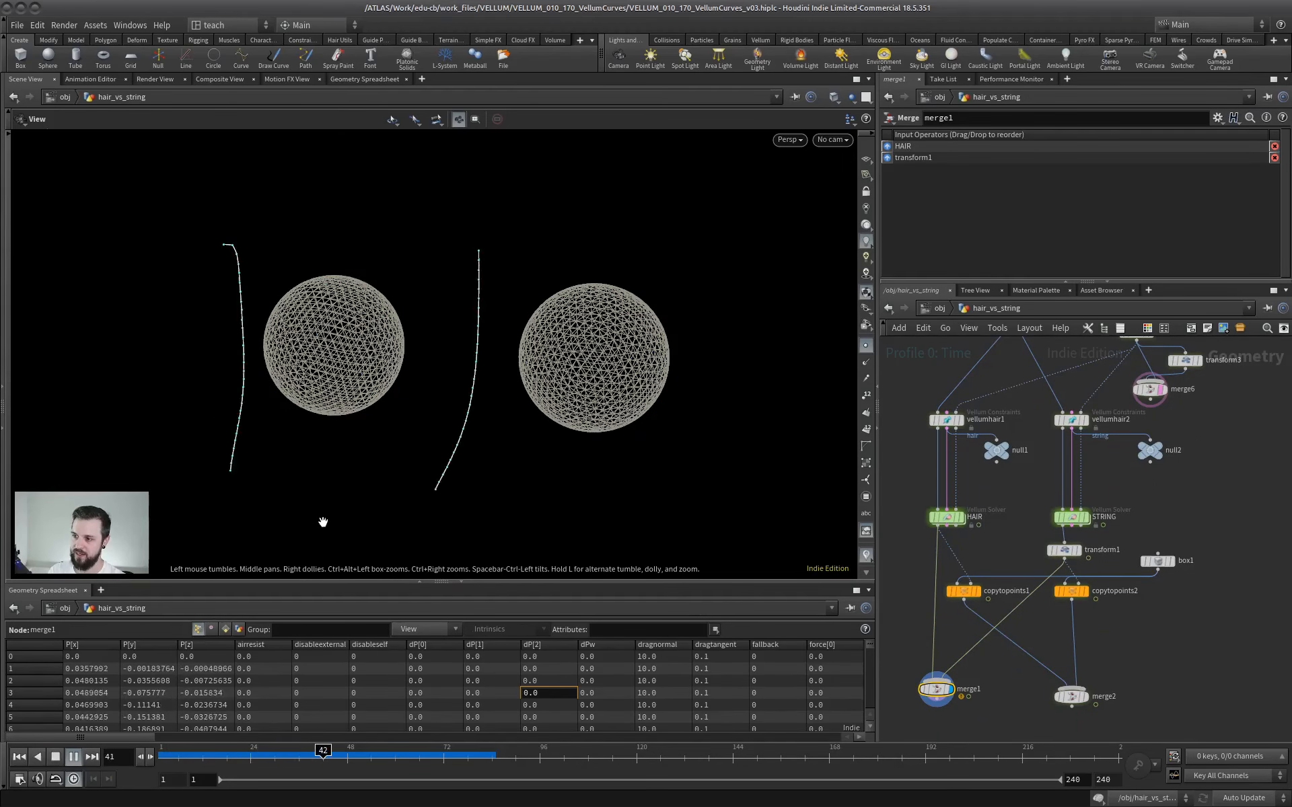
right_drag(412, 382, 478, 384)
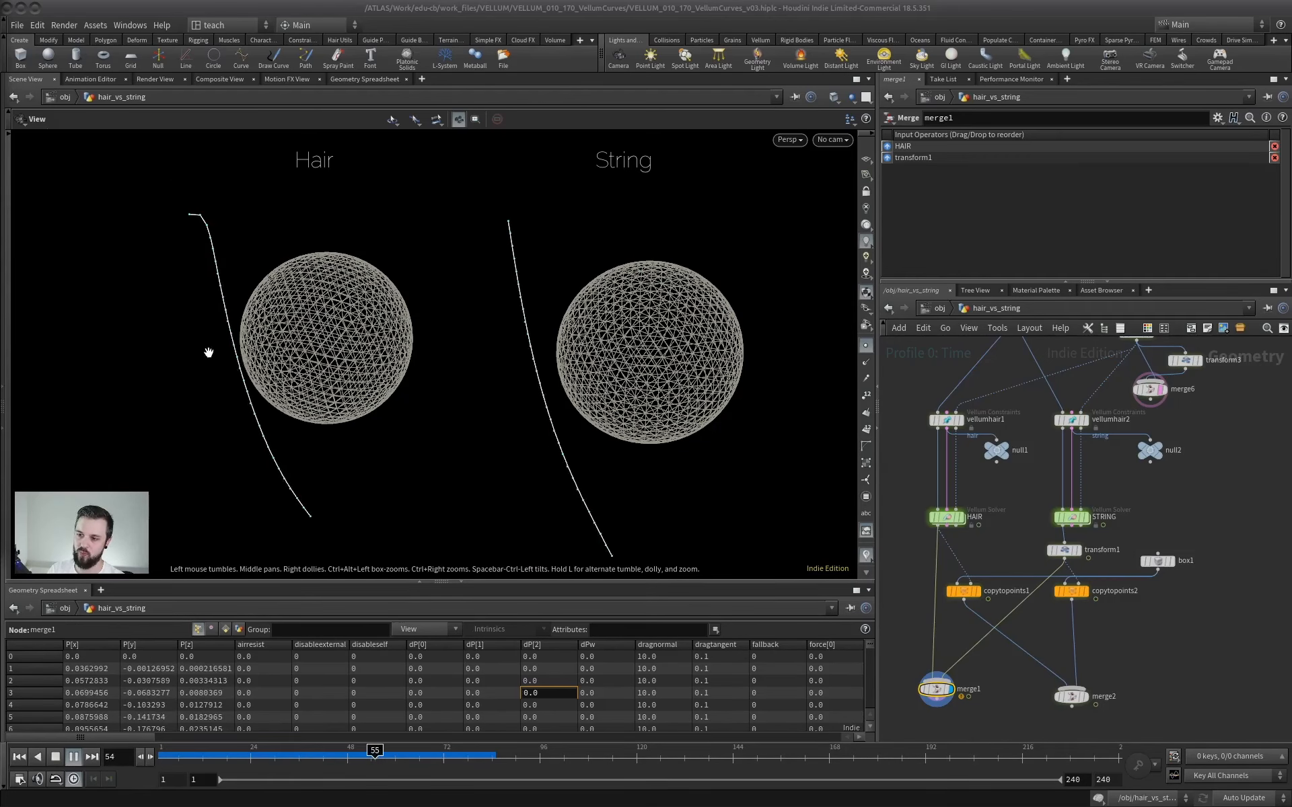
click(60, 757)
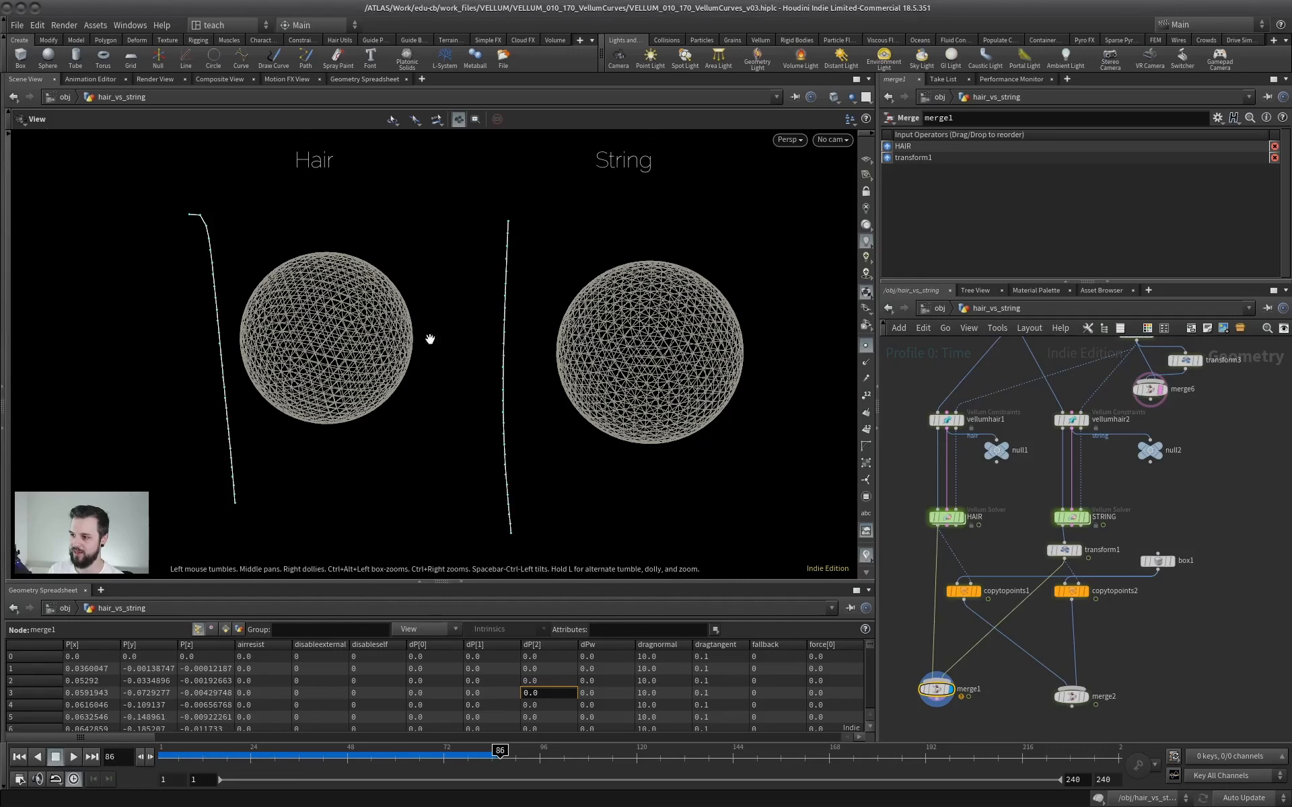
Preview the source box1, and display merge2 with the boxes copied onto the hair and string points.
middle_drag(1011, 552, 1011, 520)
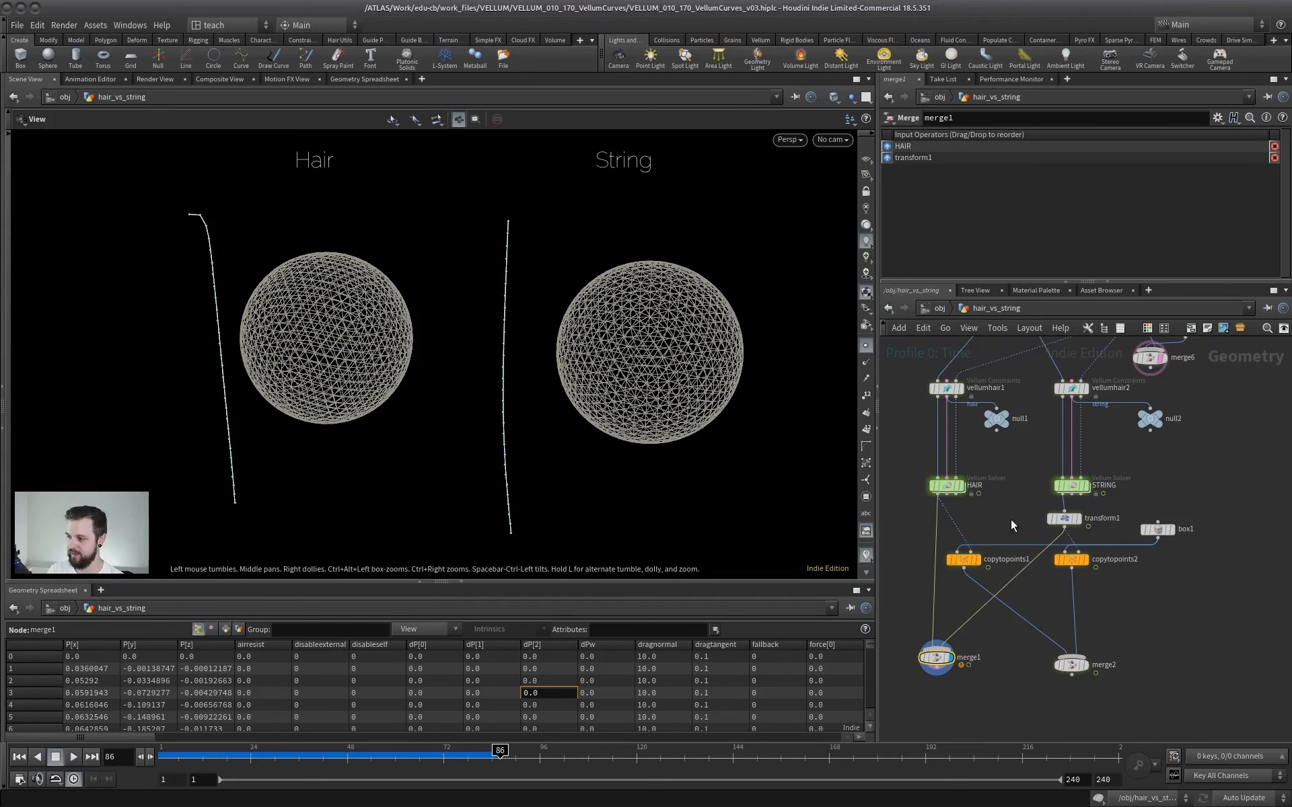
click(1087, 666)
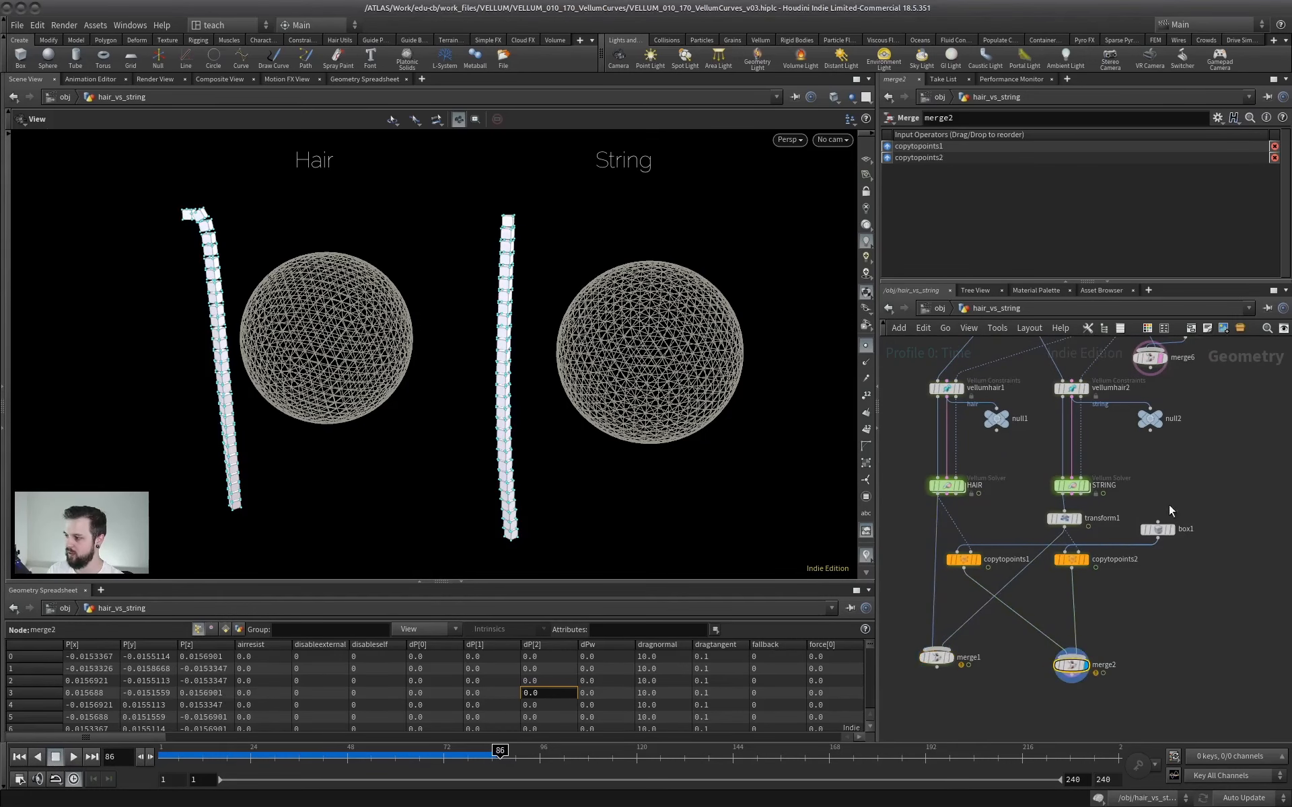
scroll(1158, 563, up, 3)
click(1204, 497)
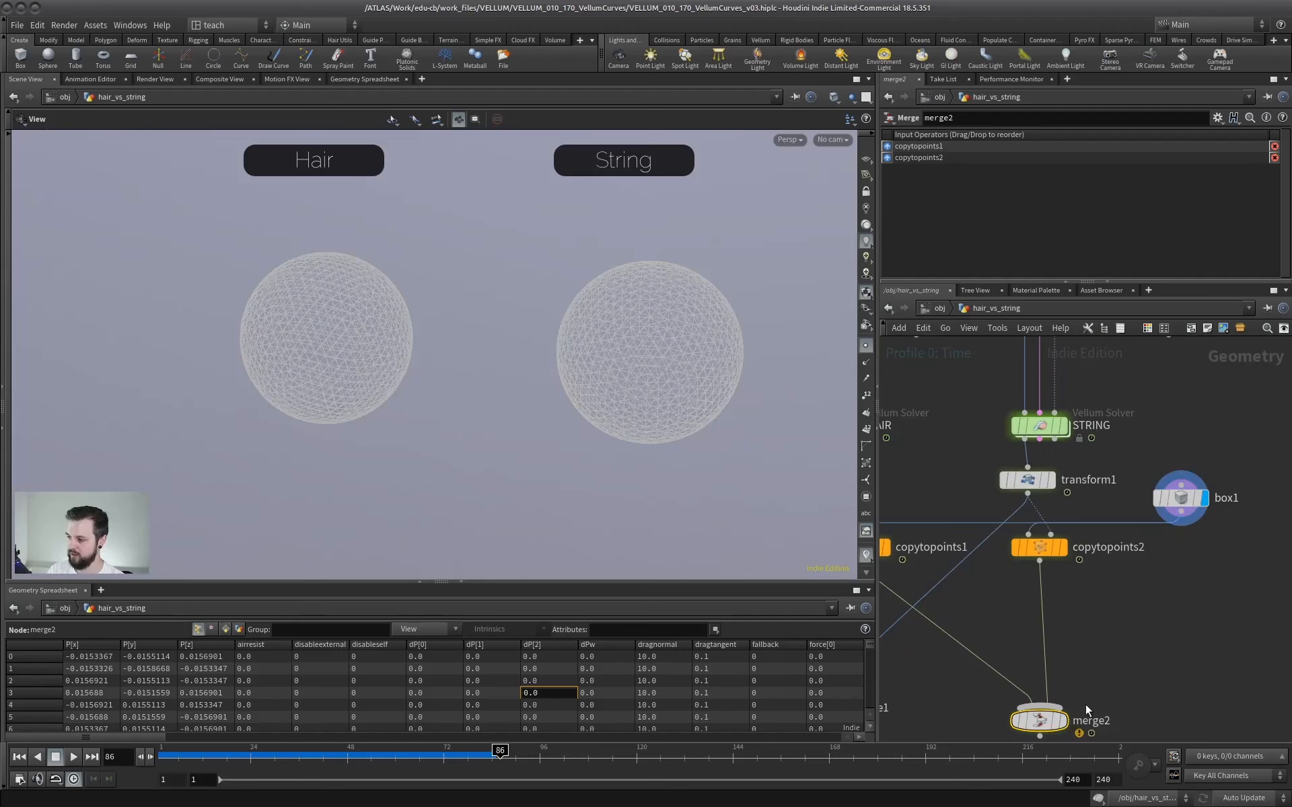
click(1061, 721)
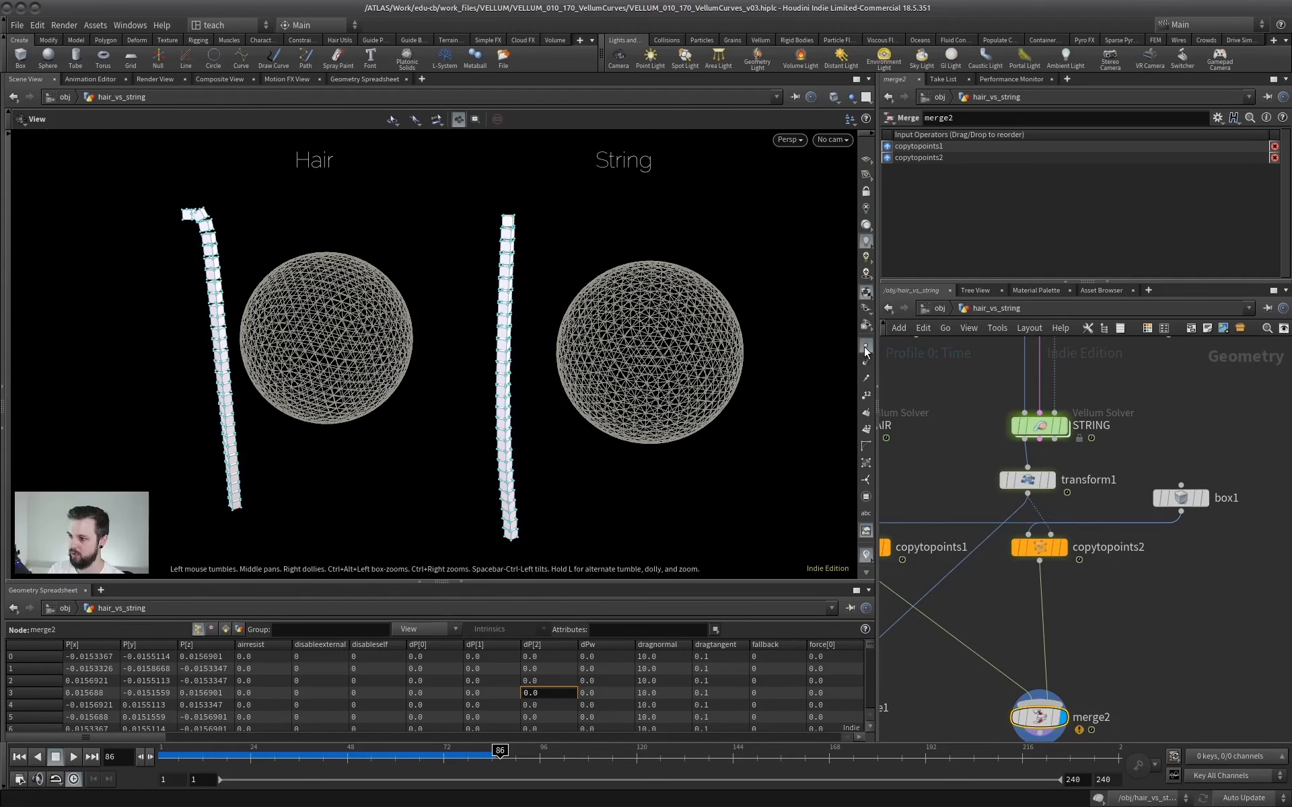
Hide the point markers and play the merge2 simulation from the first frame to compare box orientations, and stop playback.
click(19, 758)
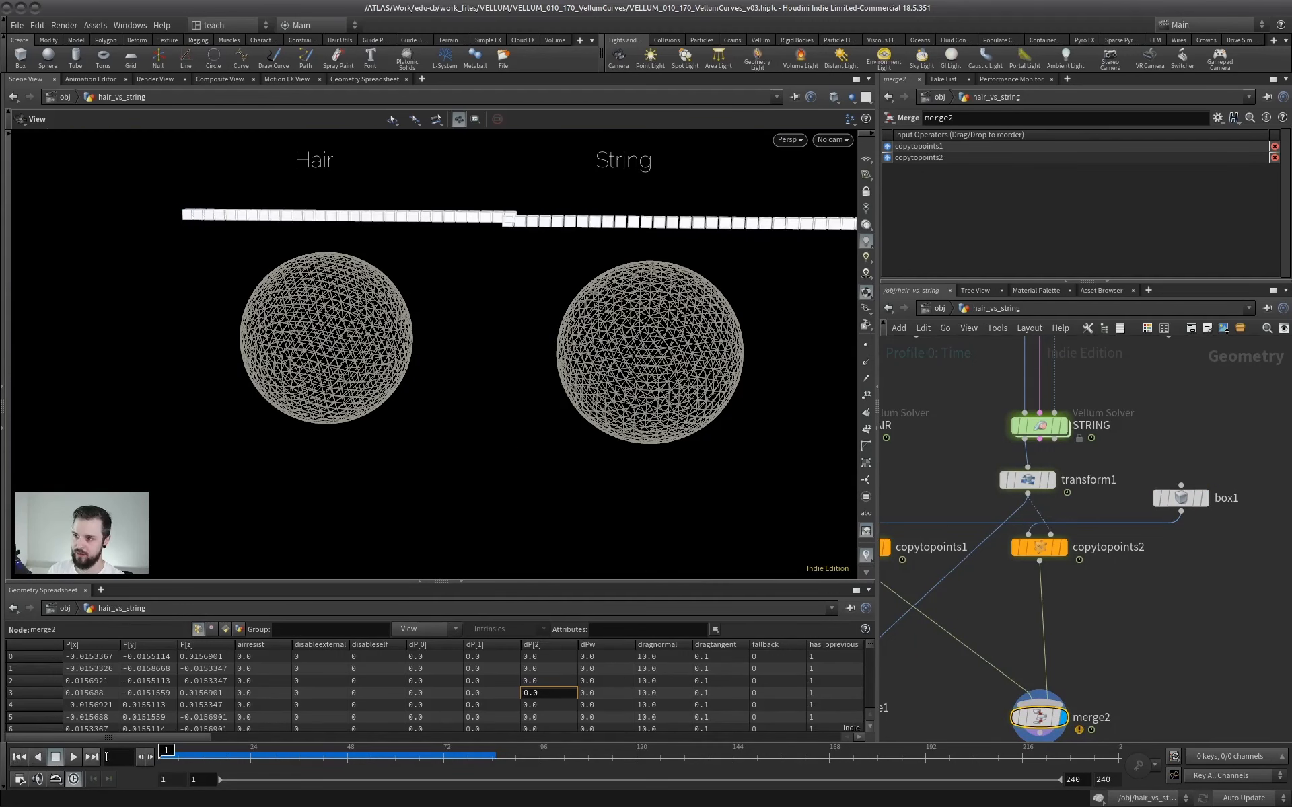
click(74, 758)
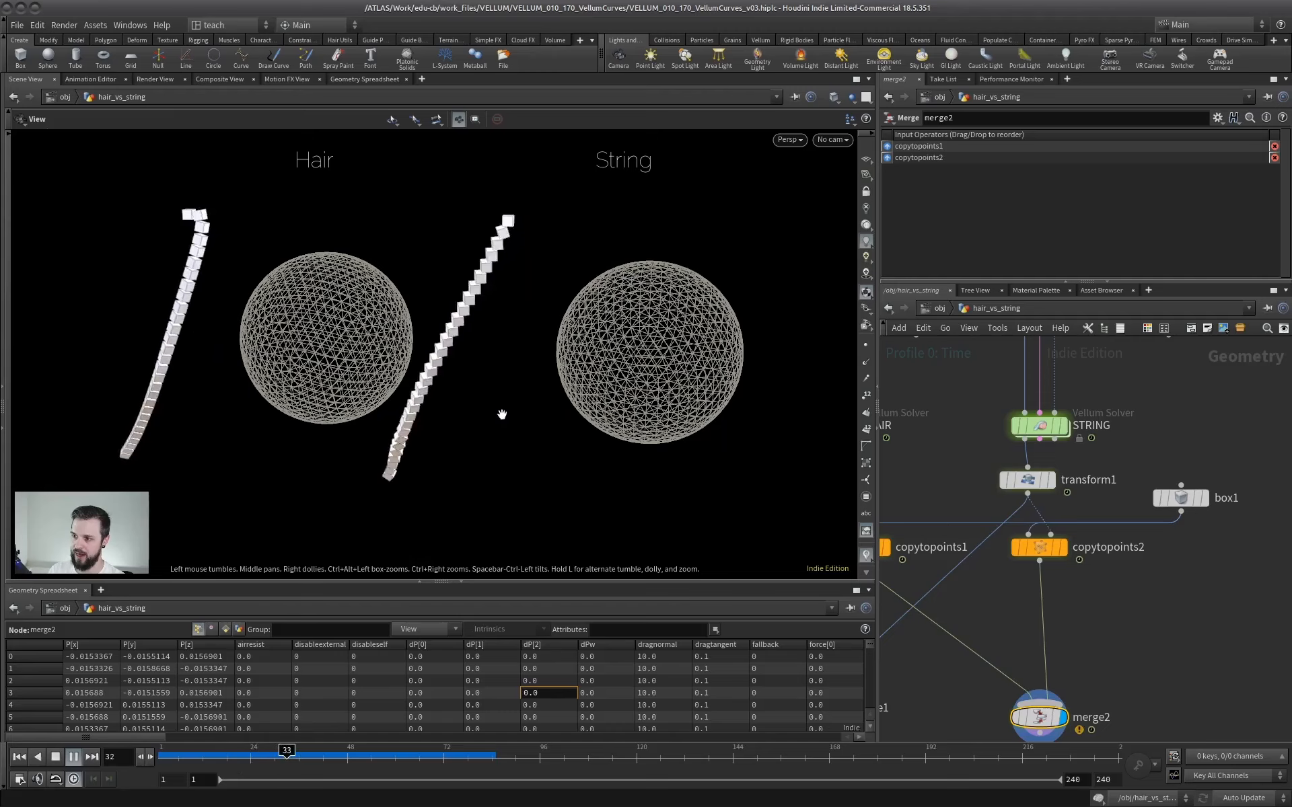
right_drag(469, 391, 465, 374)
middle_drag(466, 374, 471, 309)
right_drag(470, 309, 519, 316)
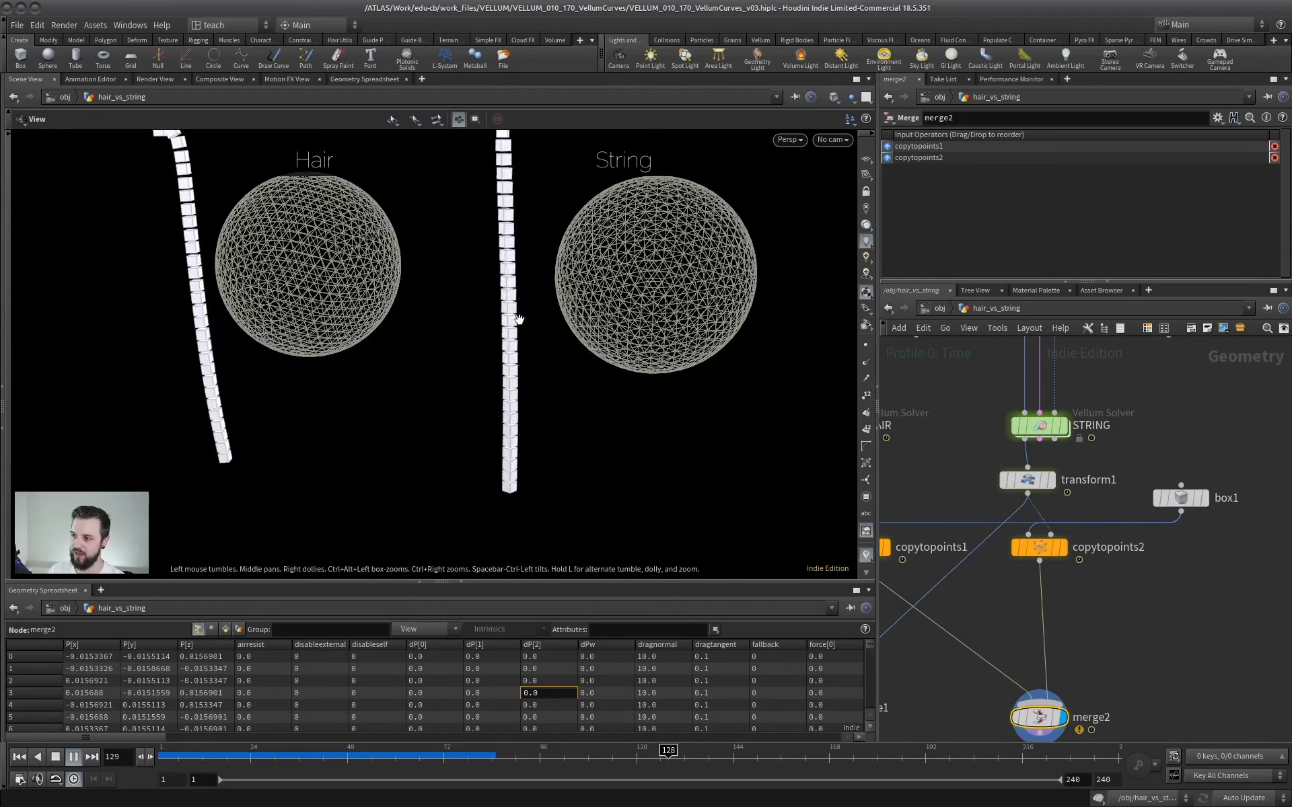
middle_drag(519, 317, 518, 344)
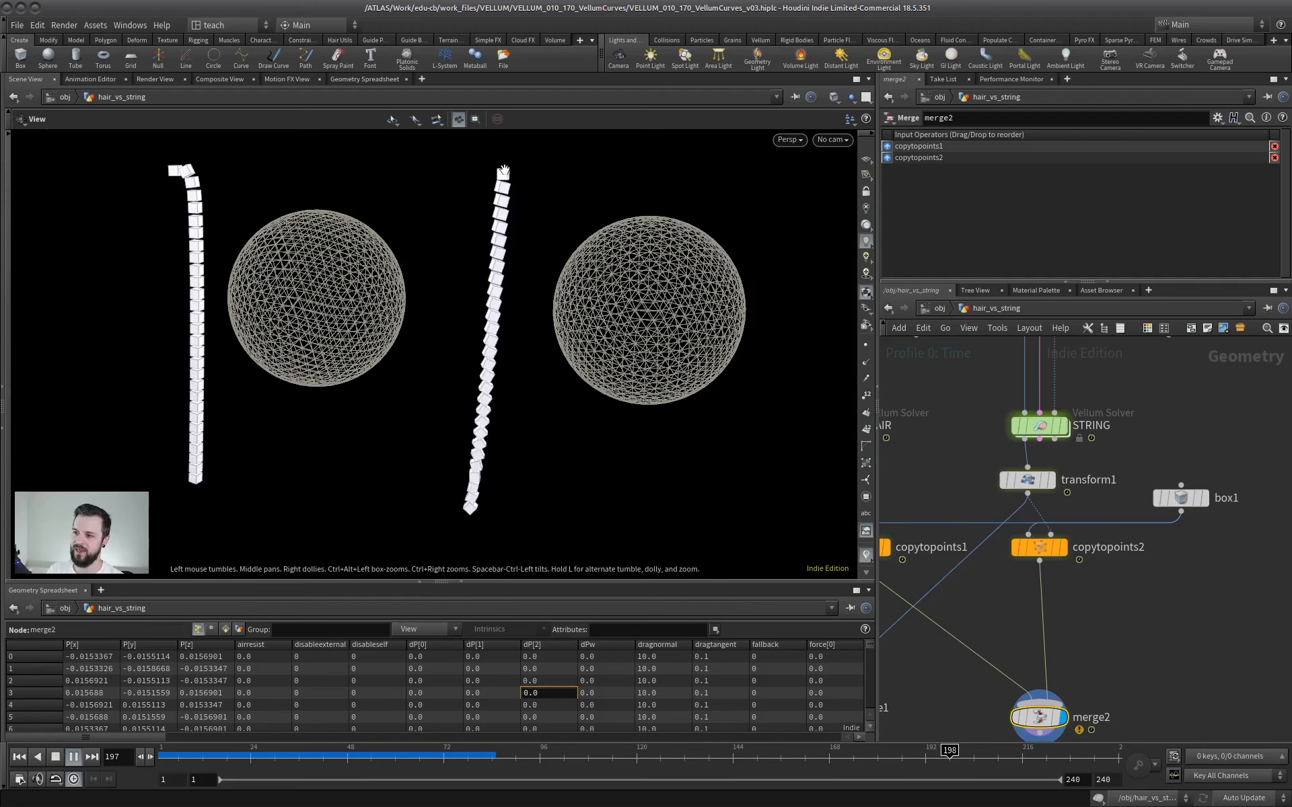
middle_drag(969, 459, 1056, 459)
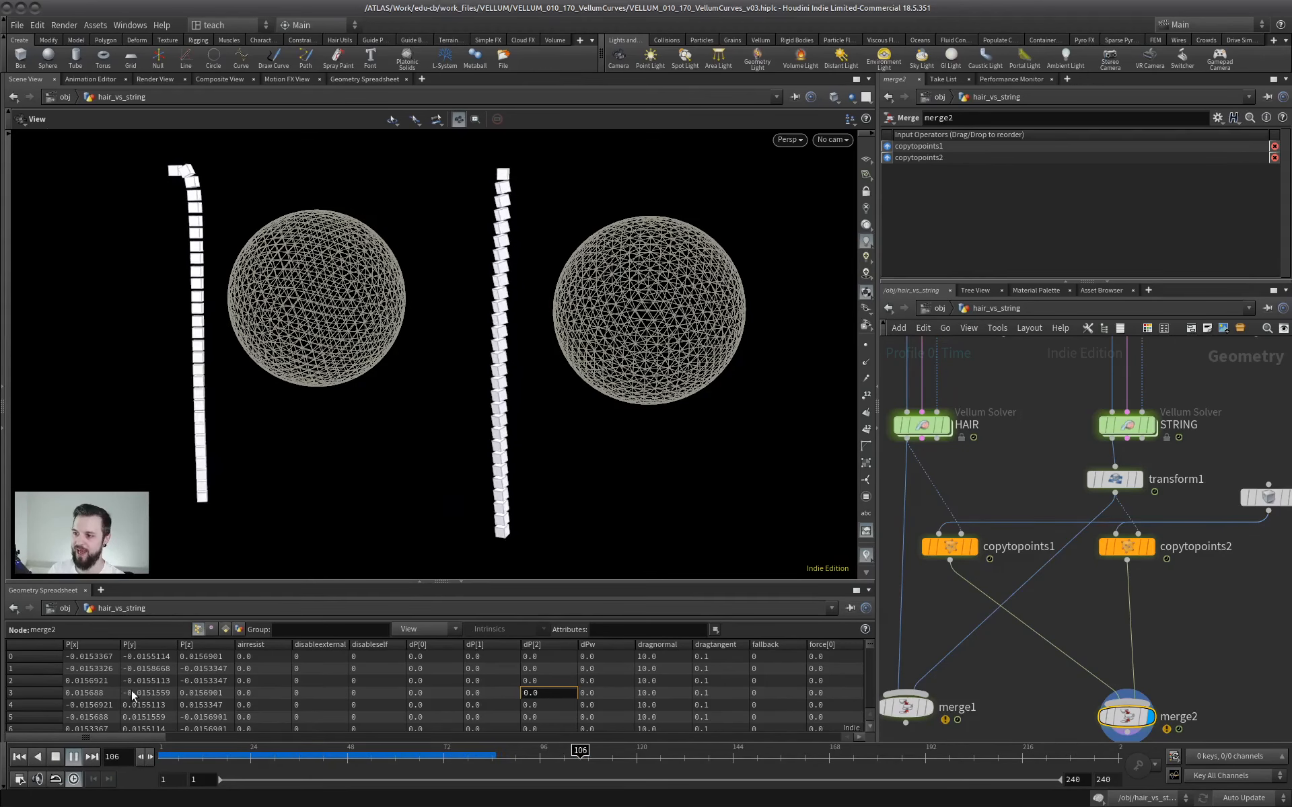
click(74, 757)
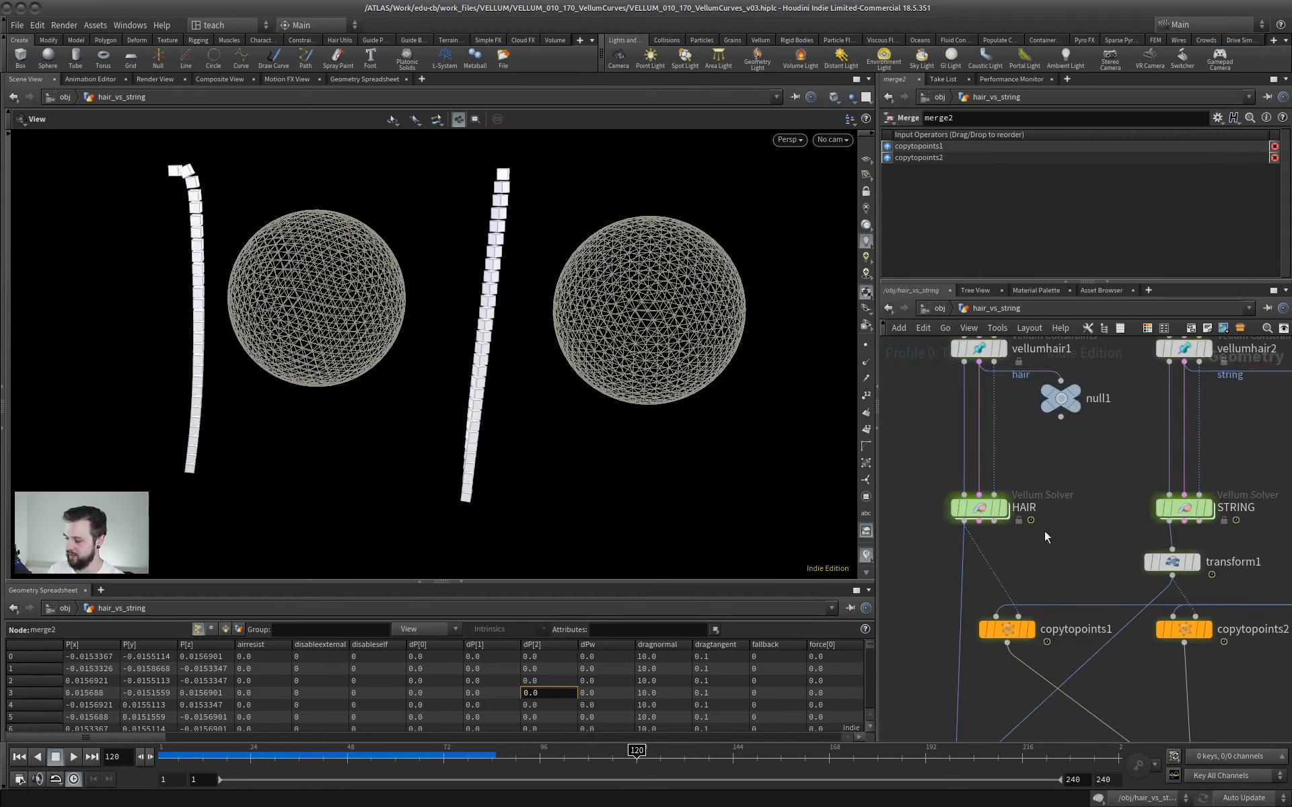
Examine the HAIR solver's node information and filter its geometry spreadsheet to the orient attribute.
middle_drag(1044, 531, 1022, 515)
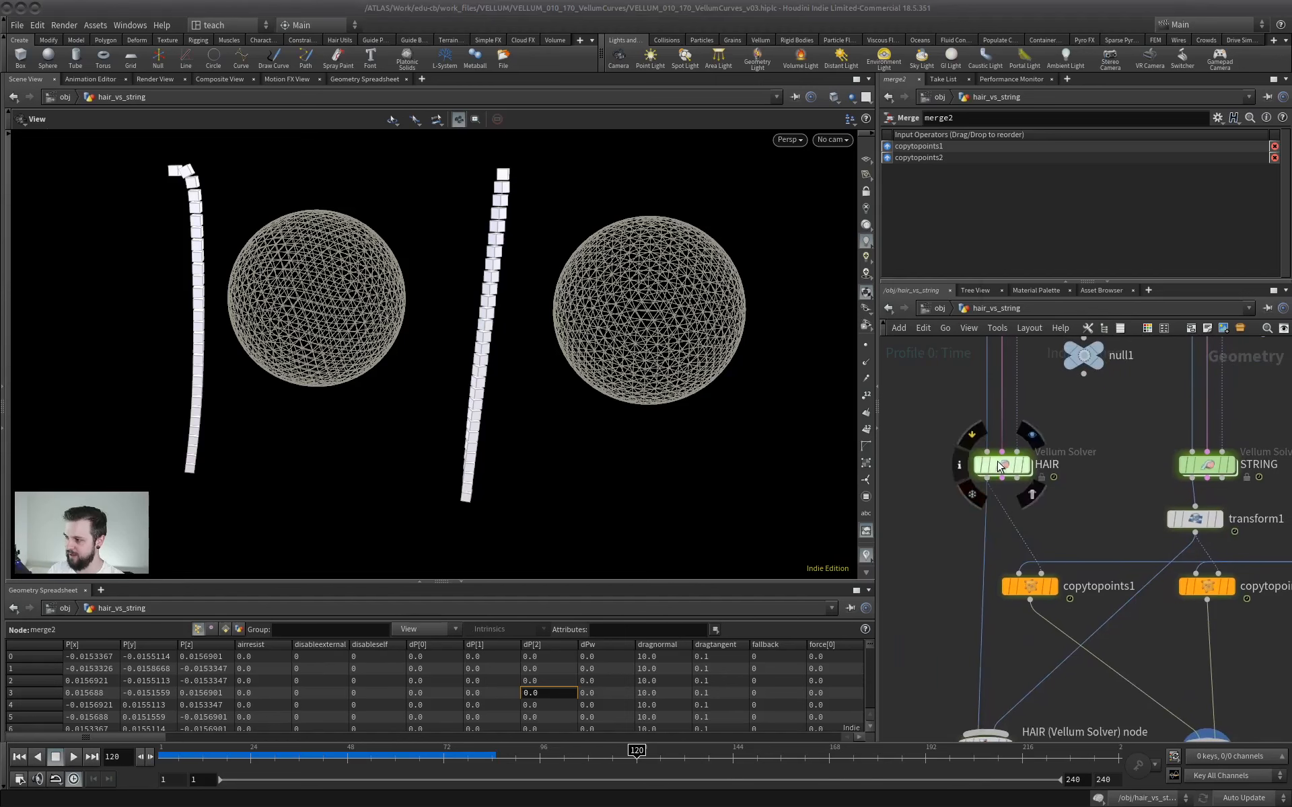
middle_click(1000, 466)
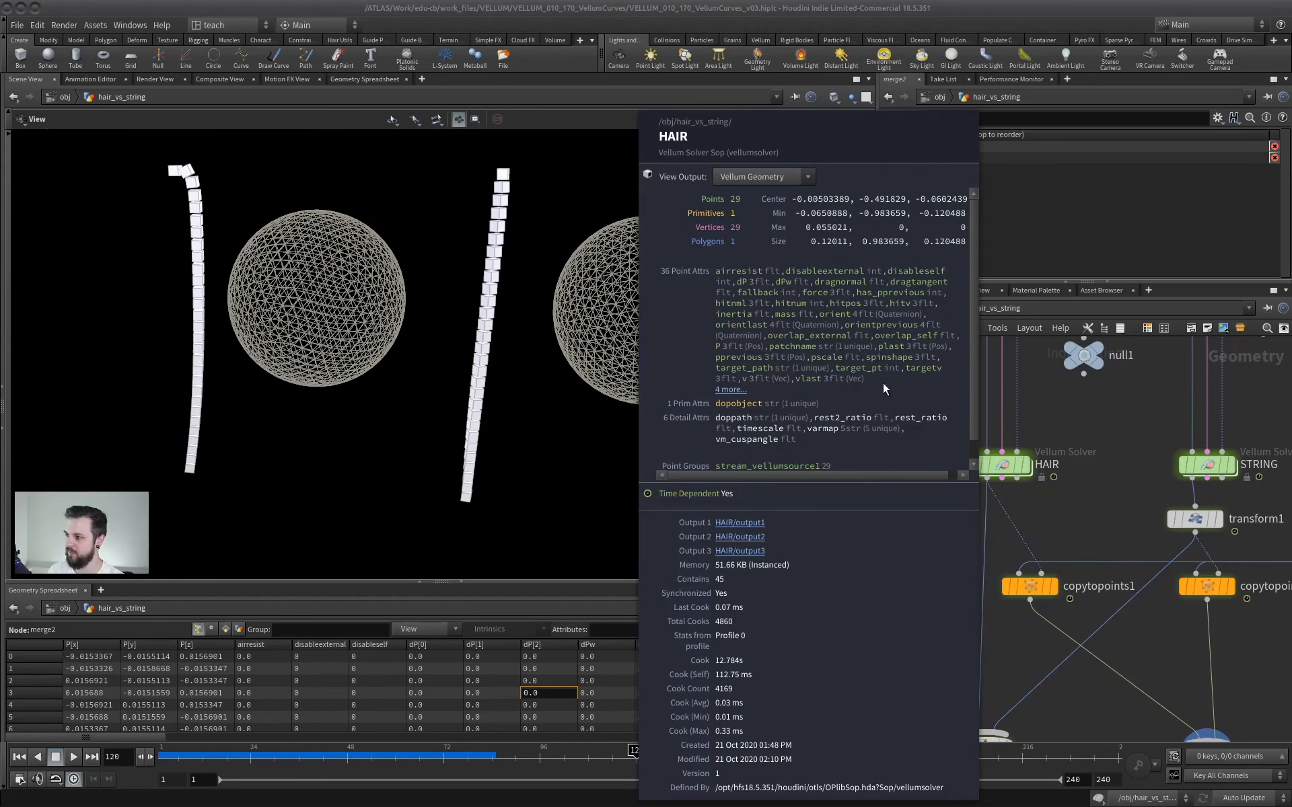
click(1003, 464)
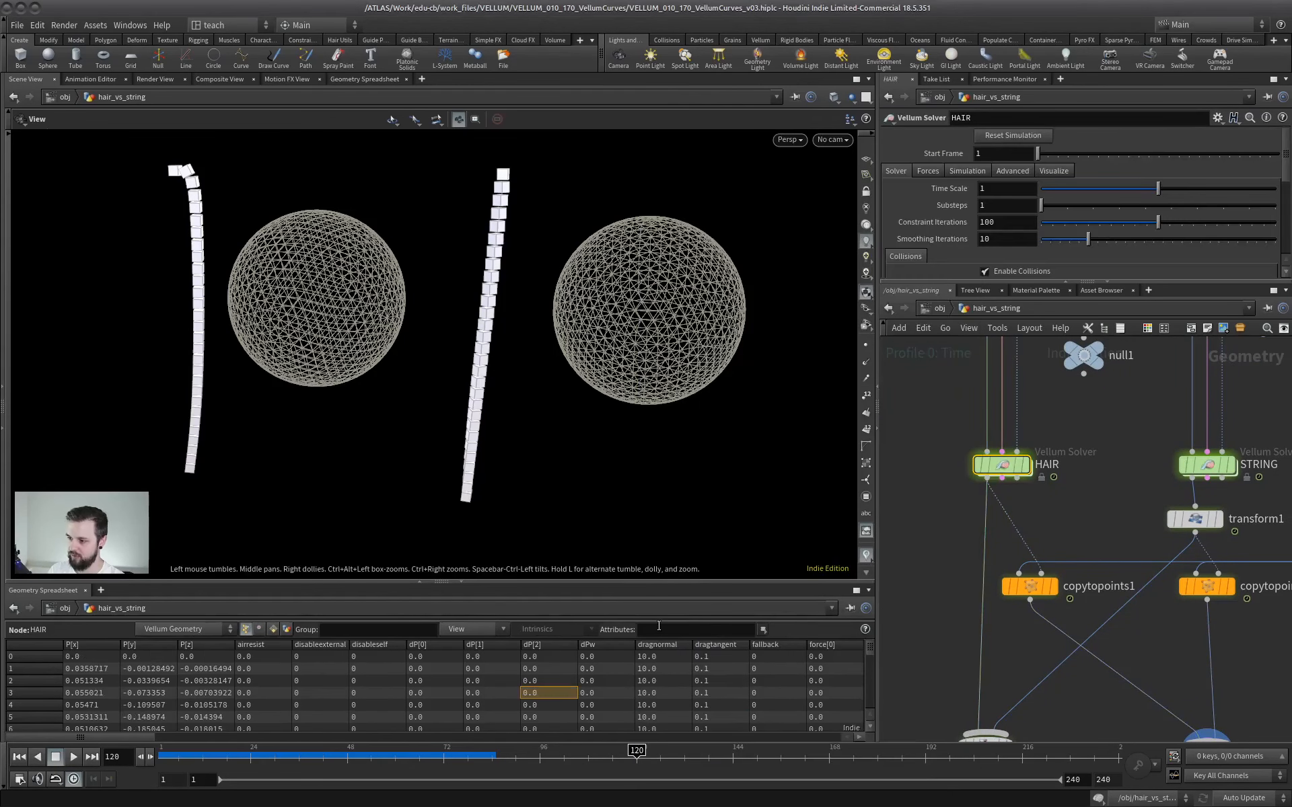
key(Return)
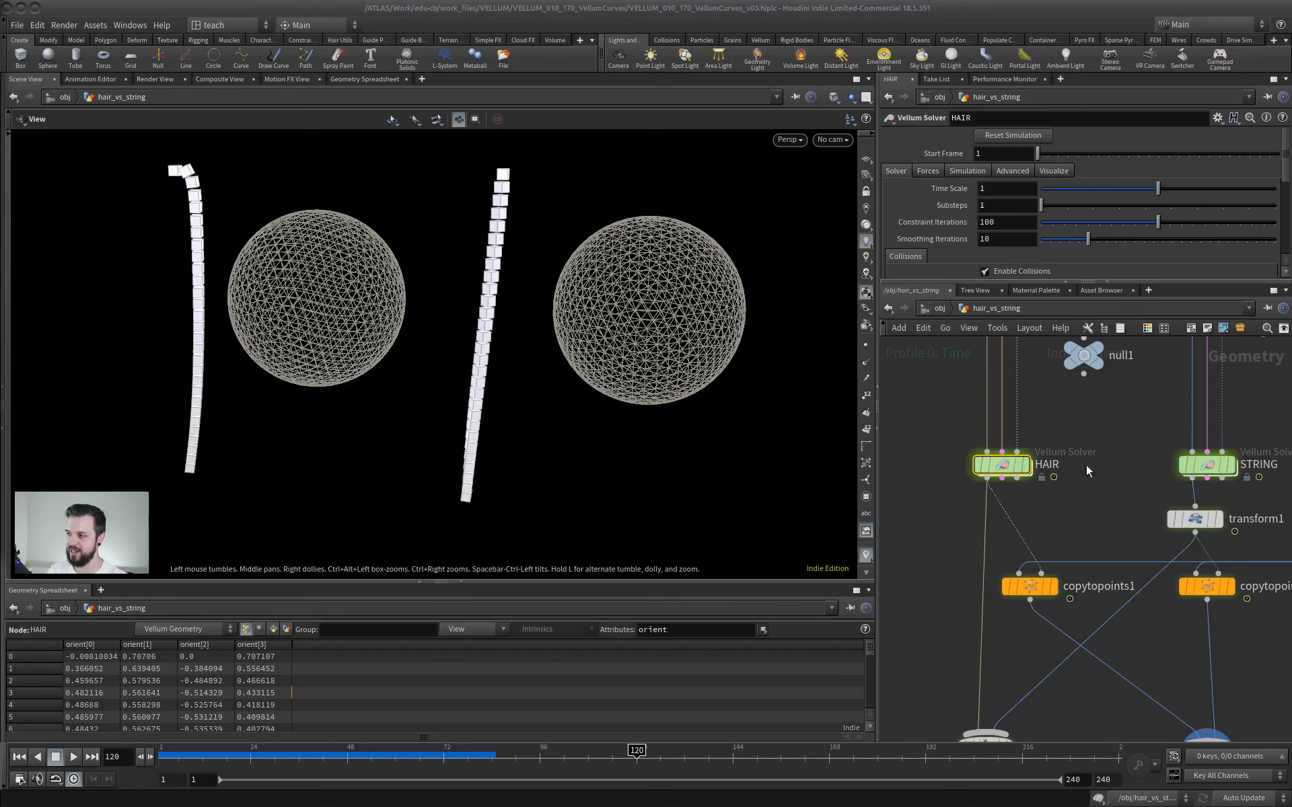
Select the STRING solver and filter its geometry spreadsheet to the attributes N up orient.
middle_drag(1085, 466, 1007, 478)
click(1129, 478)
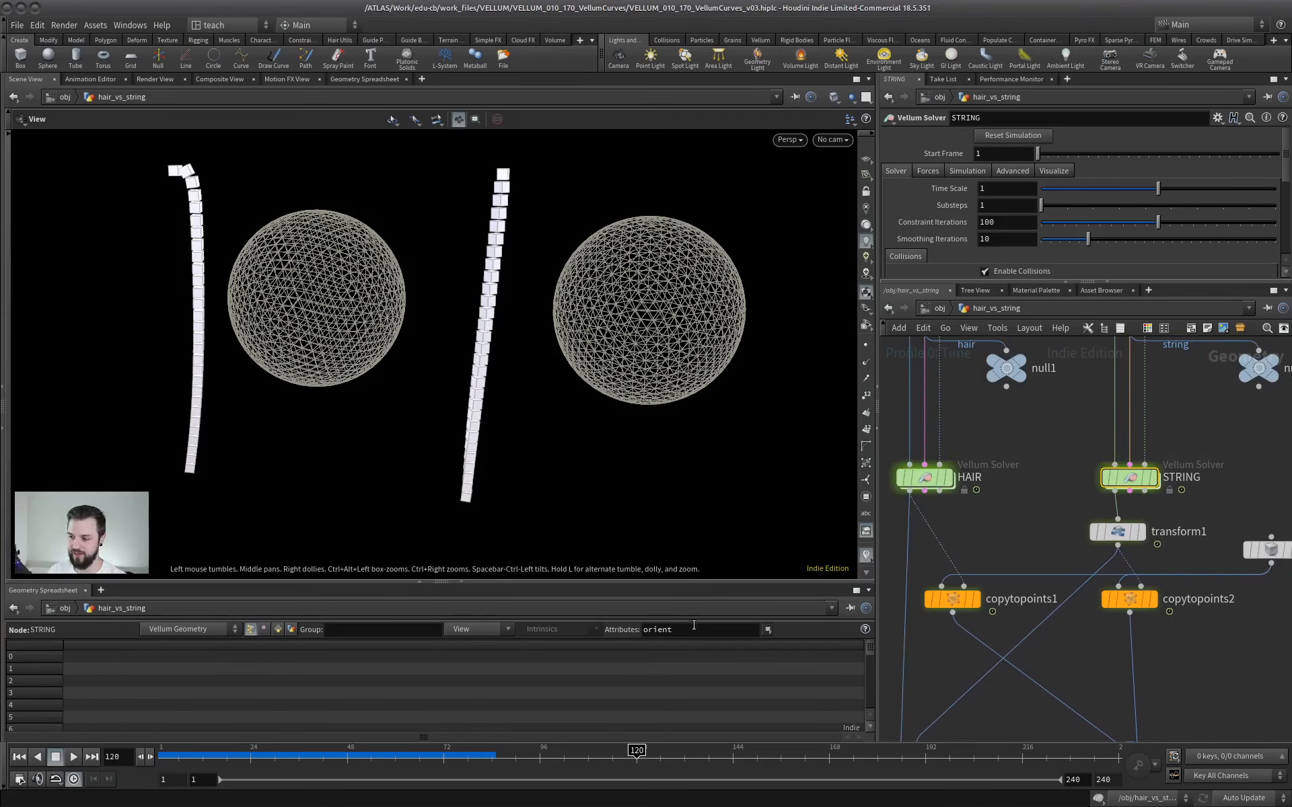
text(N)
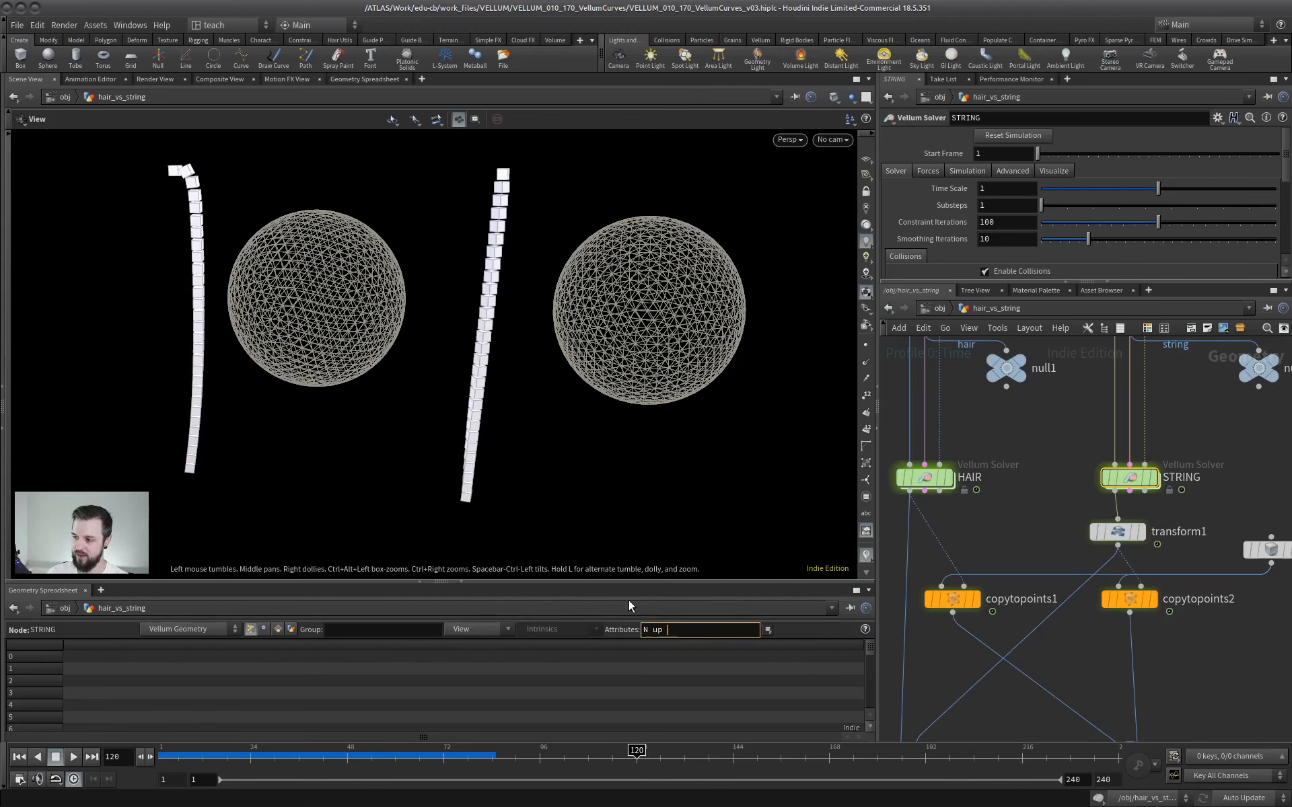
text( up orient)
key(Return)
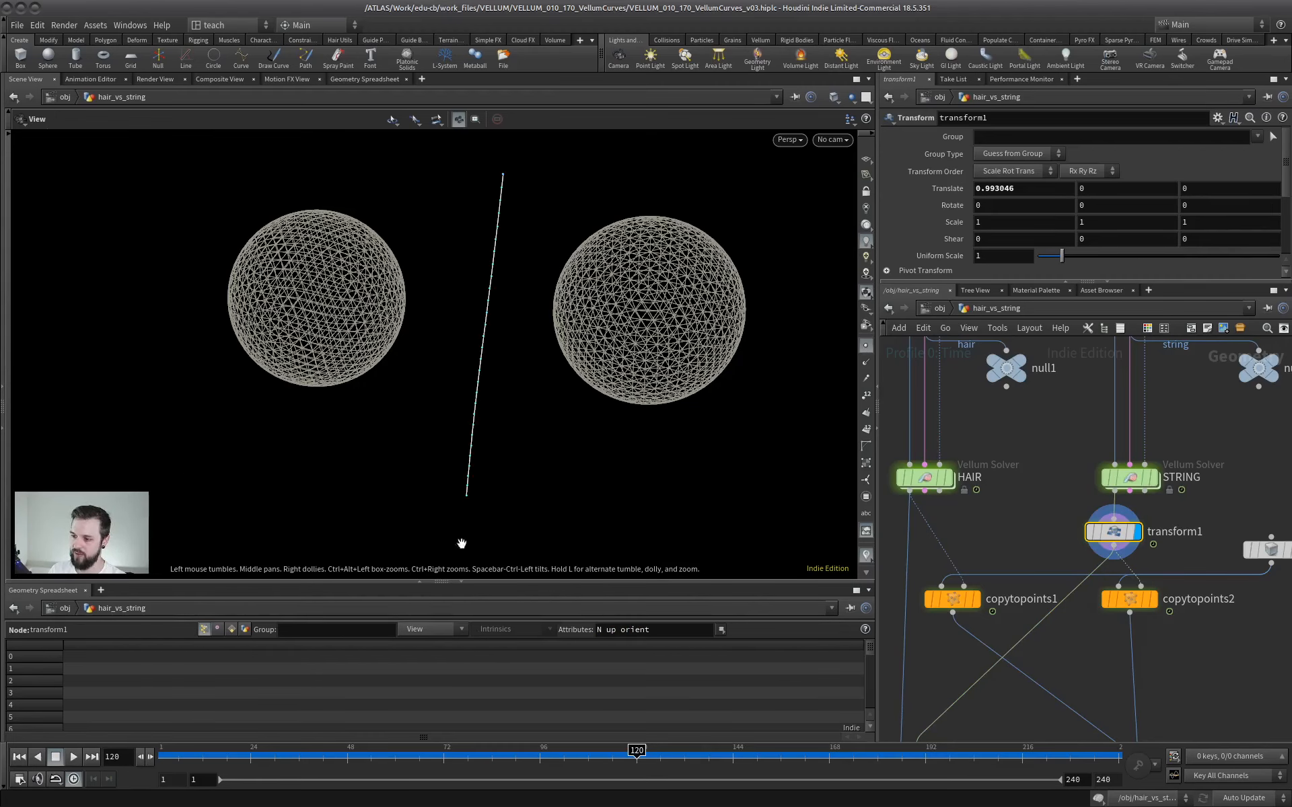
Clear the geometry spreadsheet's attribute filter, and display merge2 with the boxes copied onto the hair and string.
drag(675, 631, 603, 623)
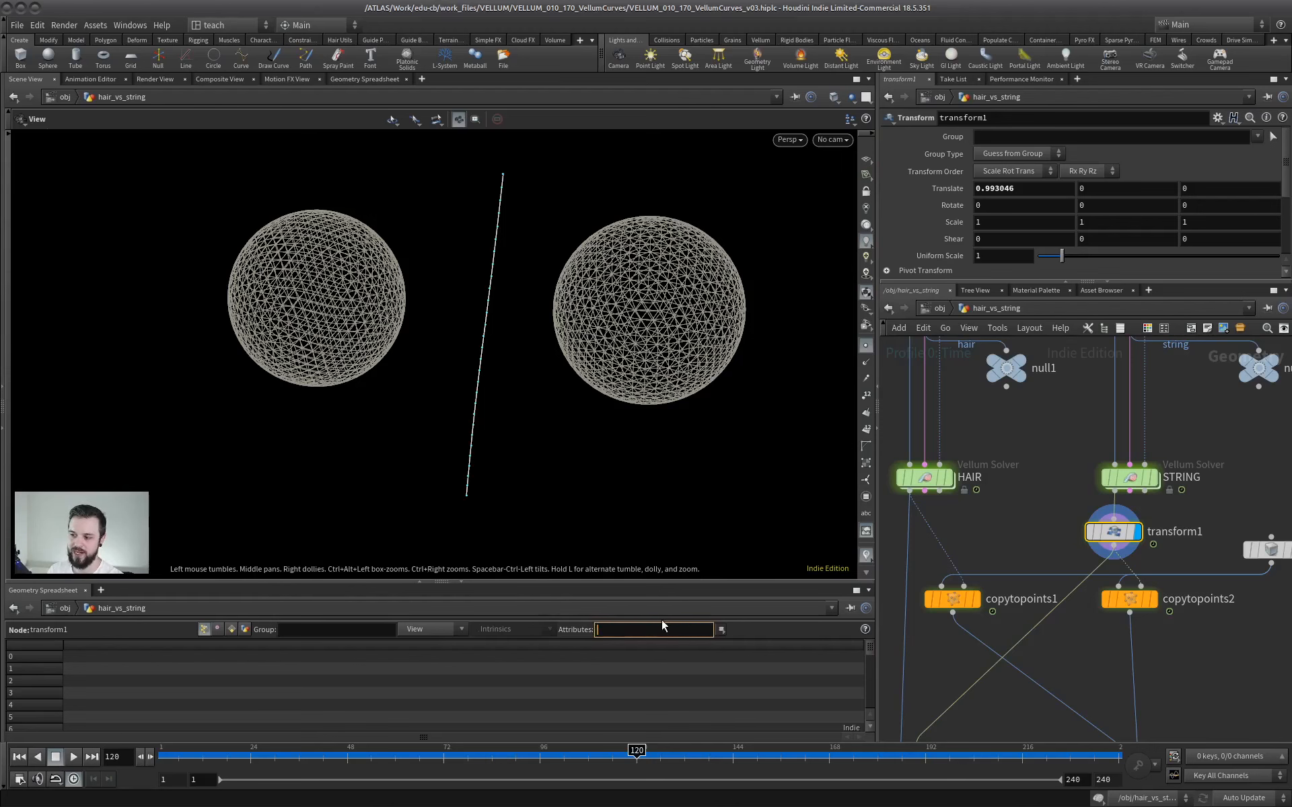
key(Return)
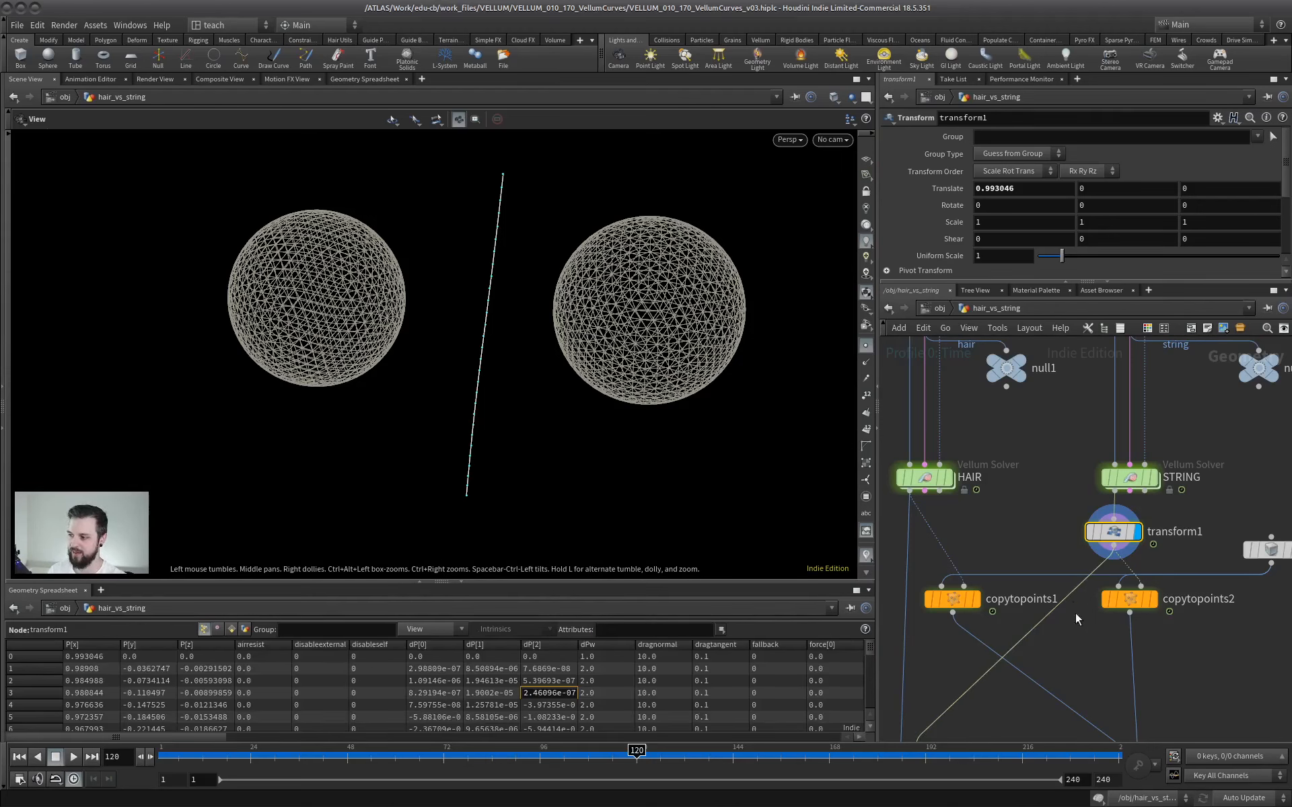
middle_drag(1075, 614, 1027, 480)
click(1105, 636)
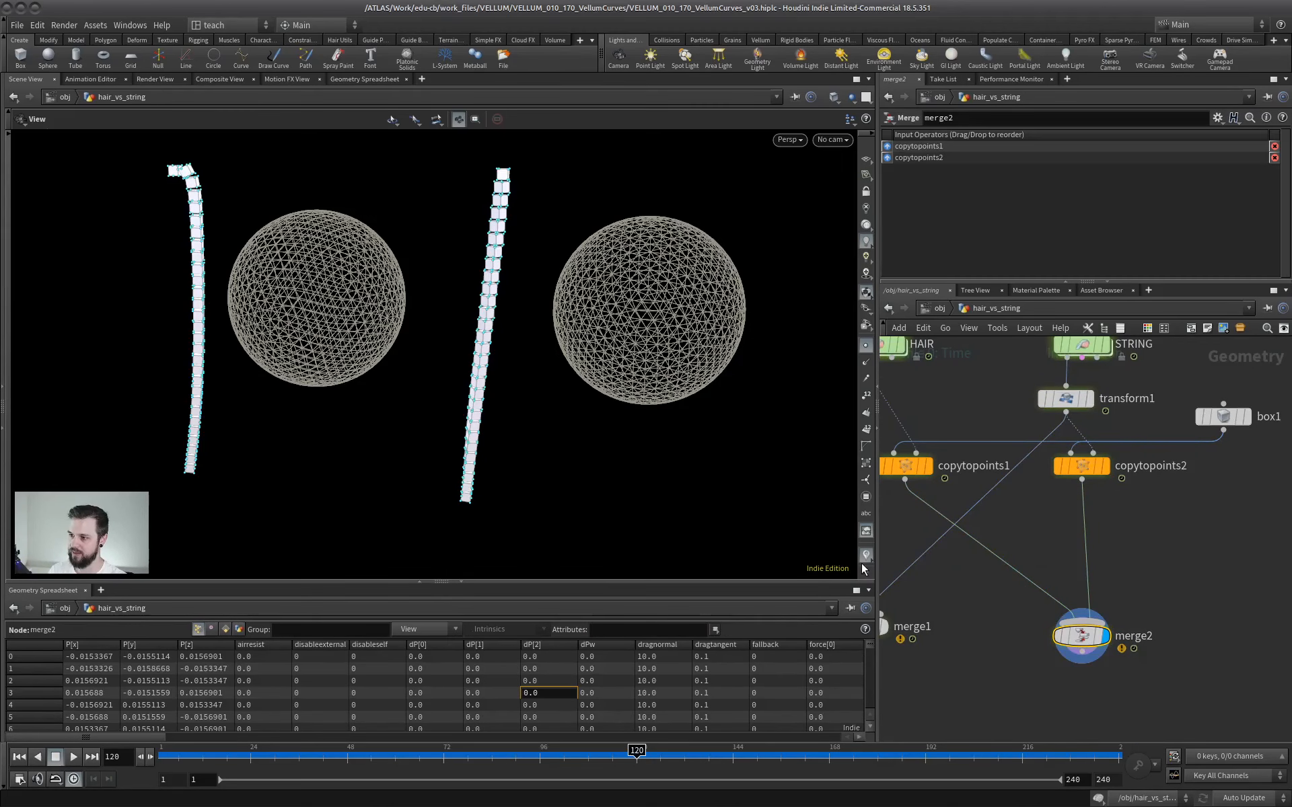
Replay the merge2 simulation from the first frame to compare how the boxes rotate on both strands, and pause playback.
click(19, 757)
click(73, 757)
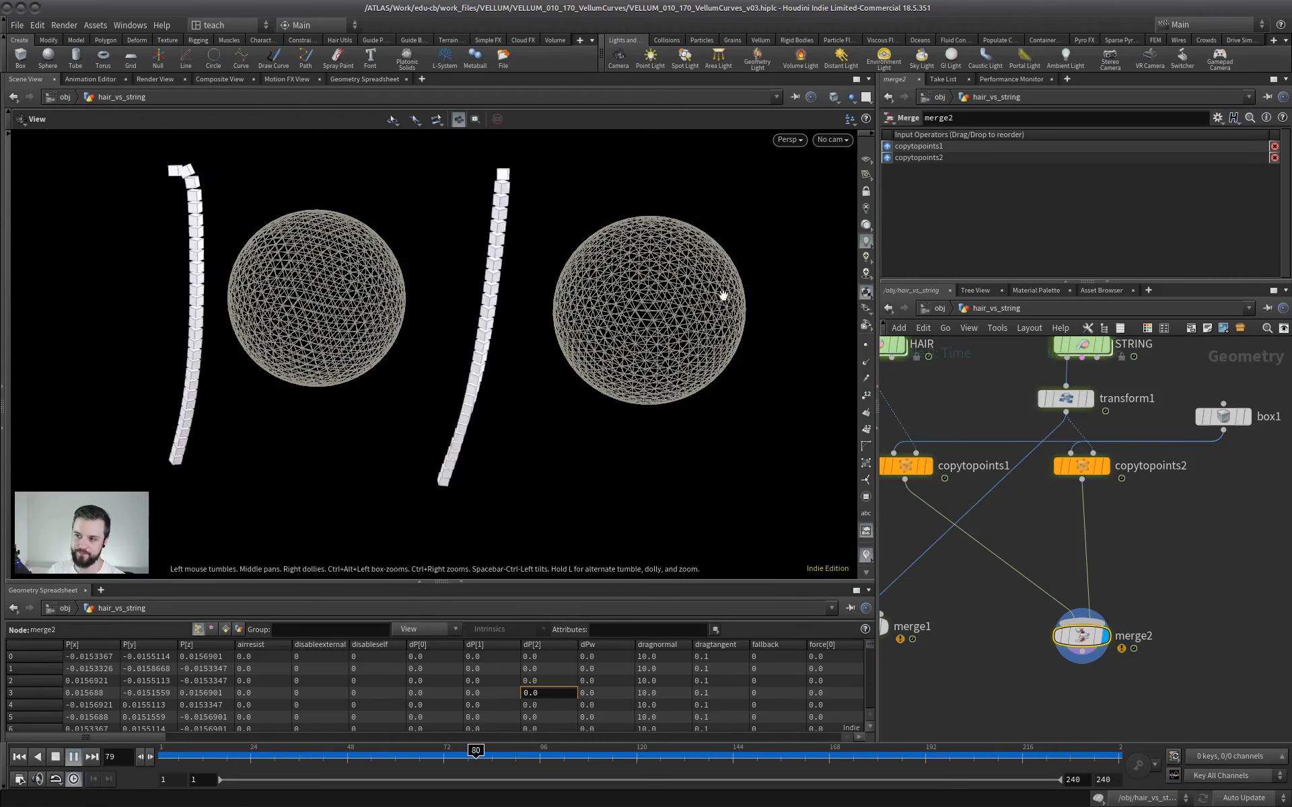
mouse_move(1072, 467)
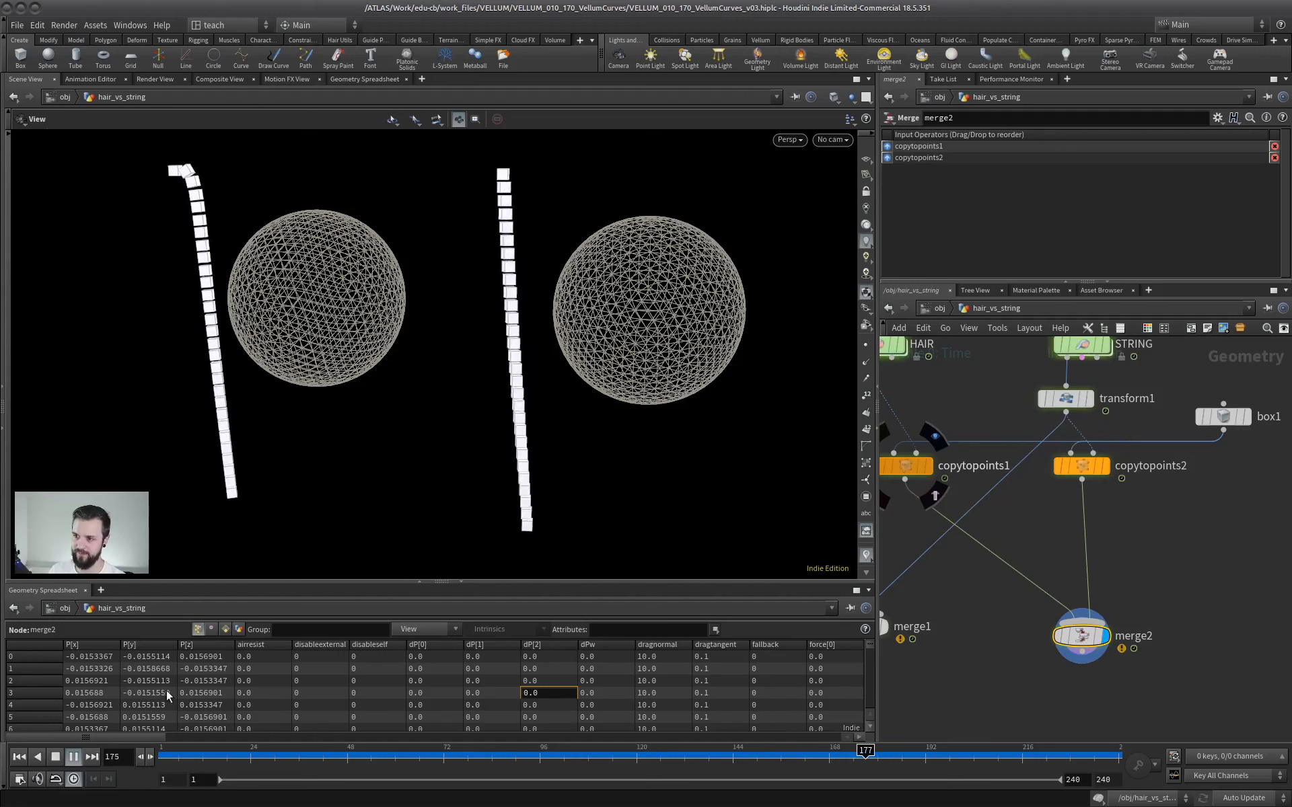
click(74, 757)
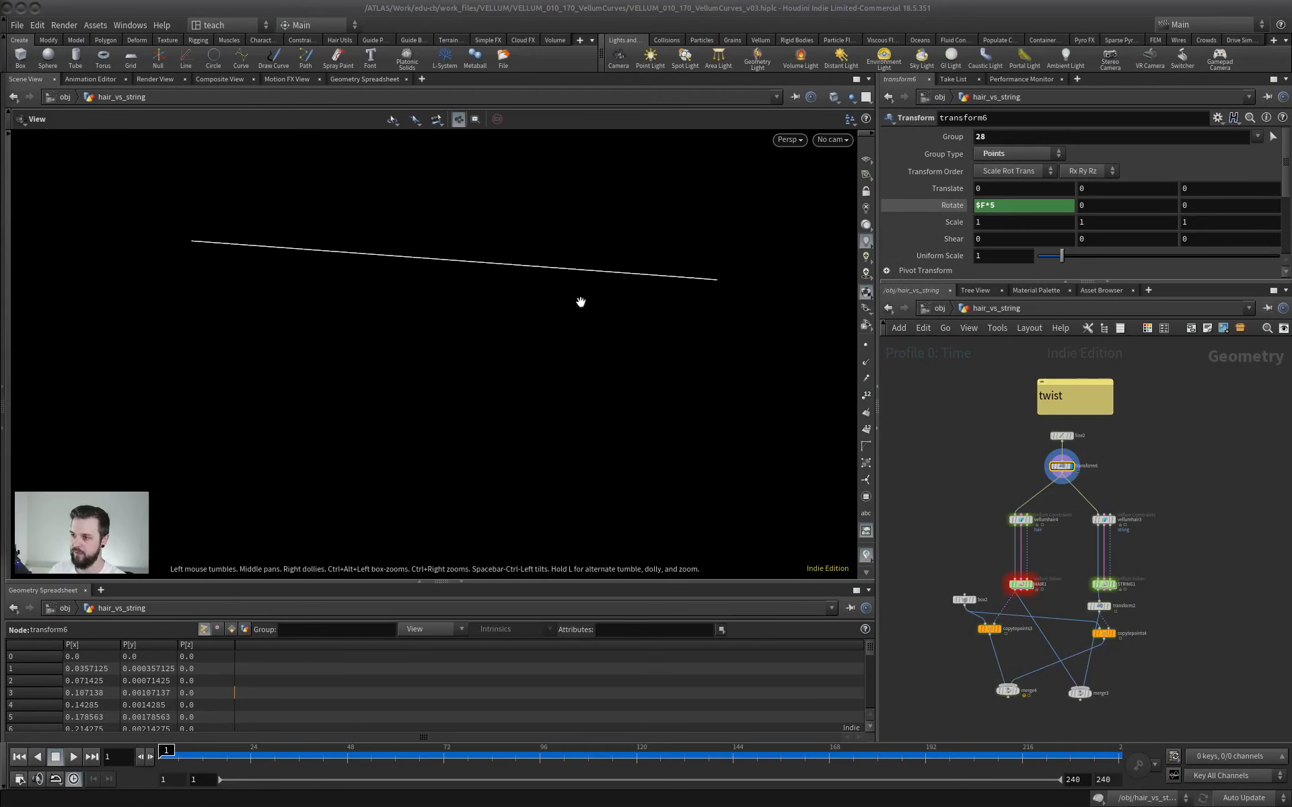
Show the point markers and play transform6's animation to examine the rotation of the line's end point, and stop playback.
click(865, 344)
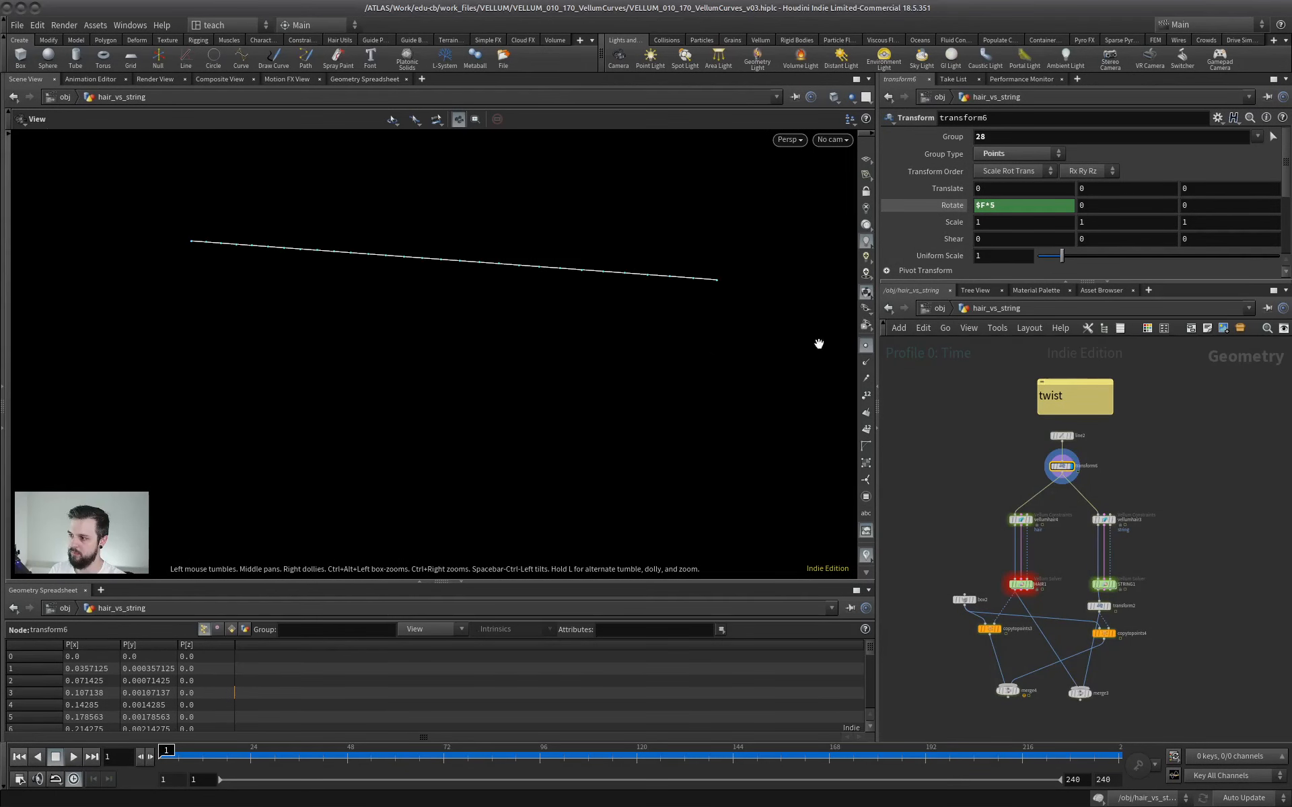
scroll(1113, 458, up, 3)
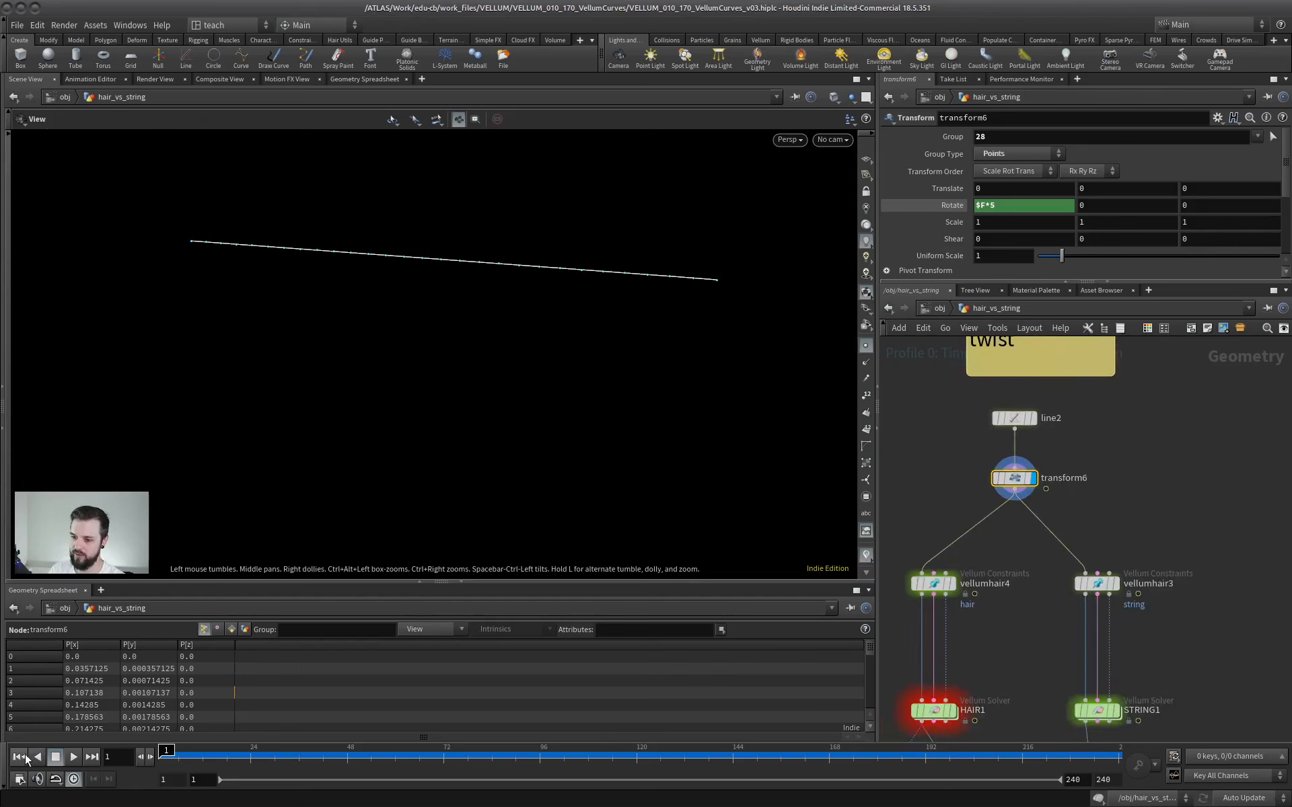
click(74, 756)
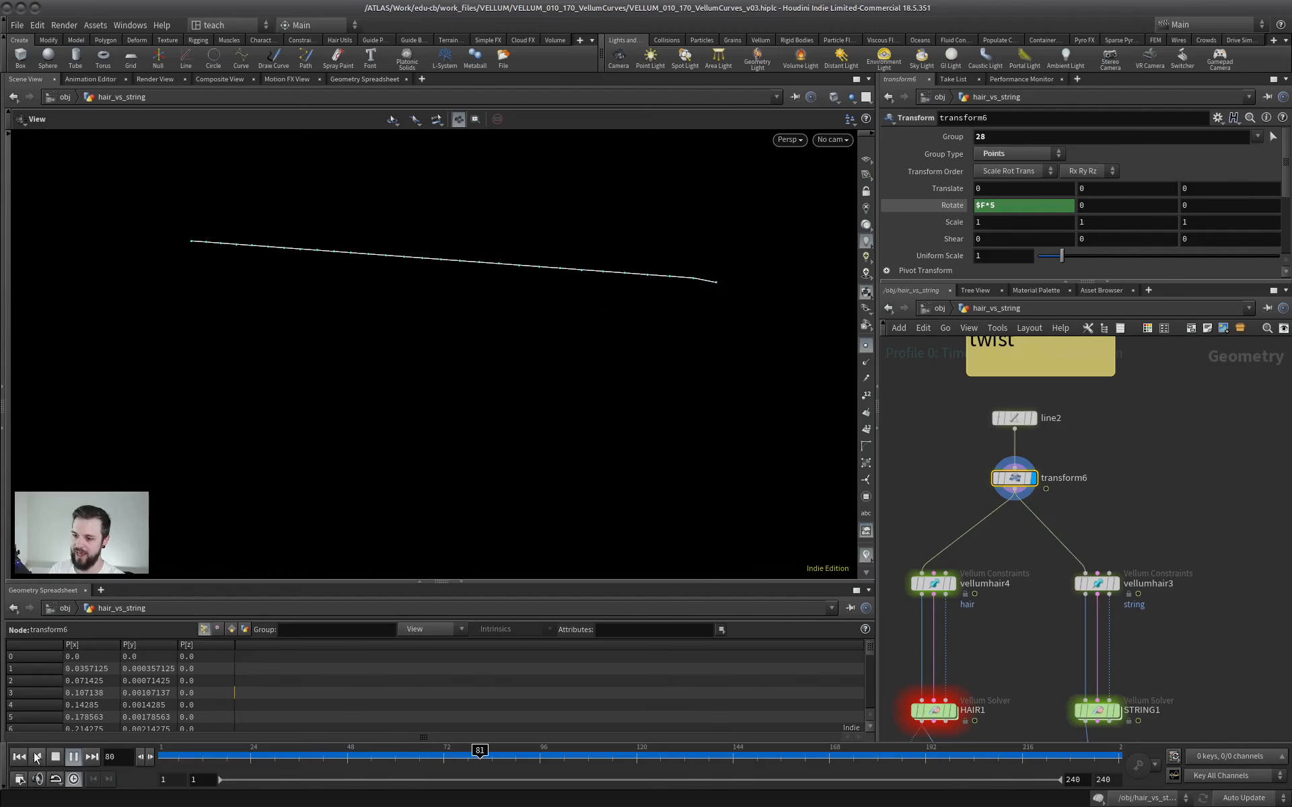
click(55, 756)
Display merge4 in the twist setup, combining the boxes from copytopoints3 and copytopoints4.
middle_drag(1020, 608, 1048, 524)
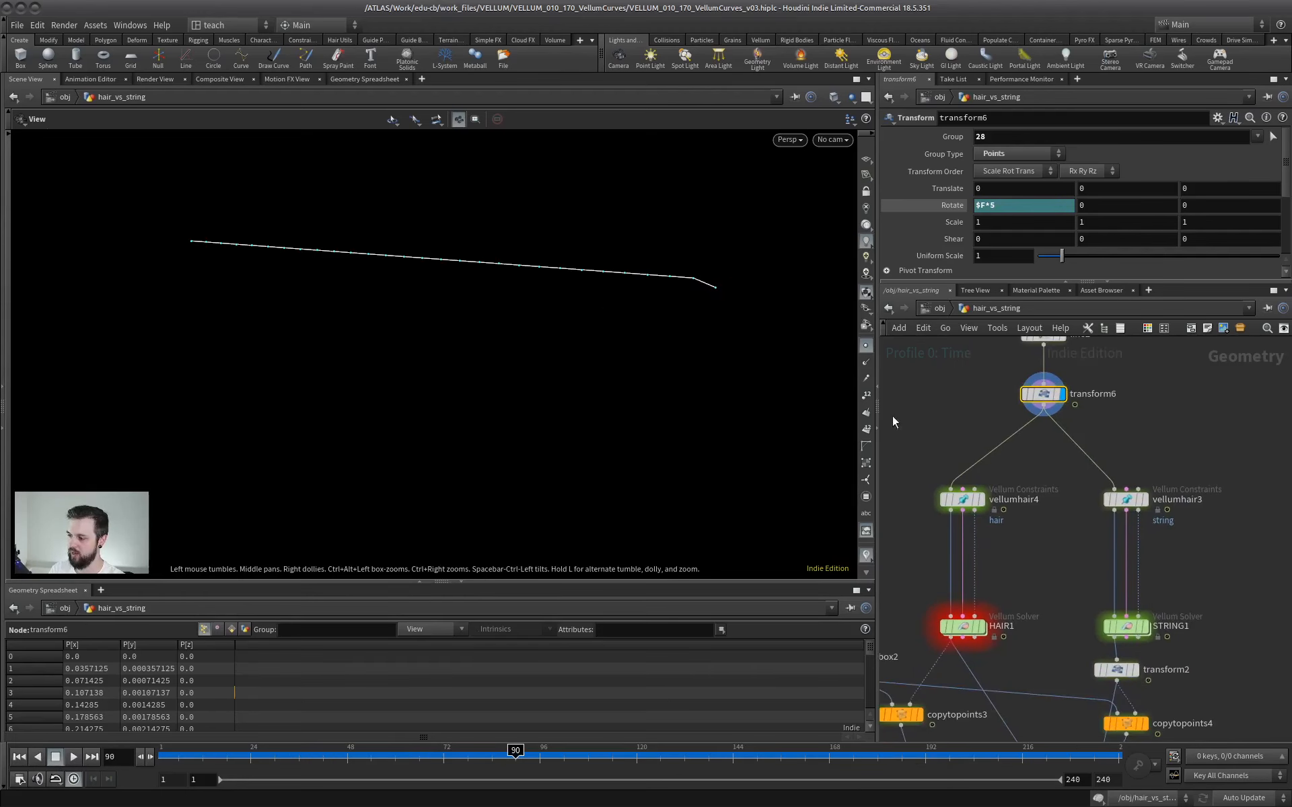
middle_drag(1004, 707, 1056, 565)
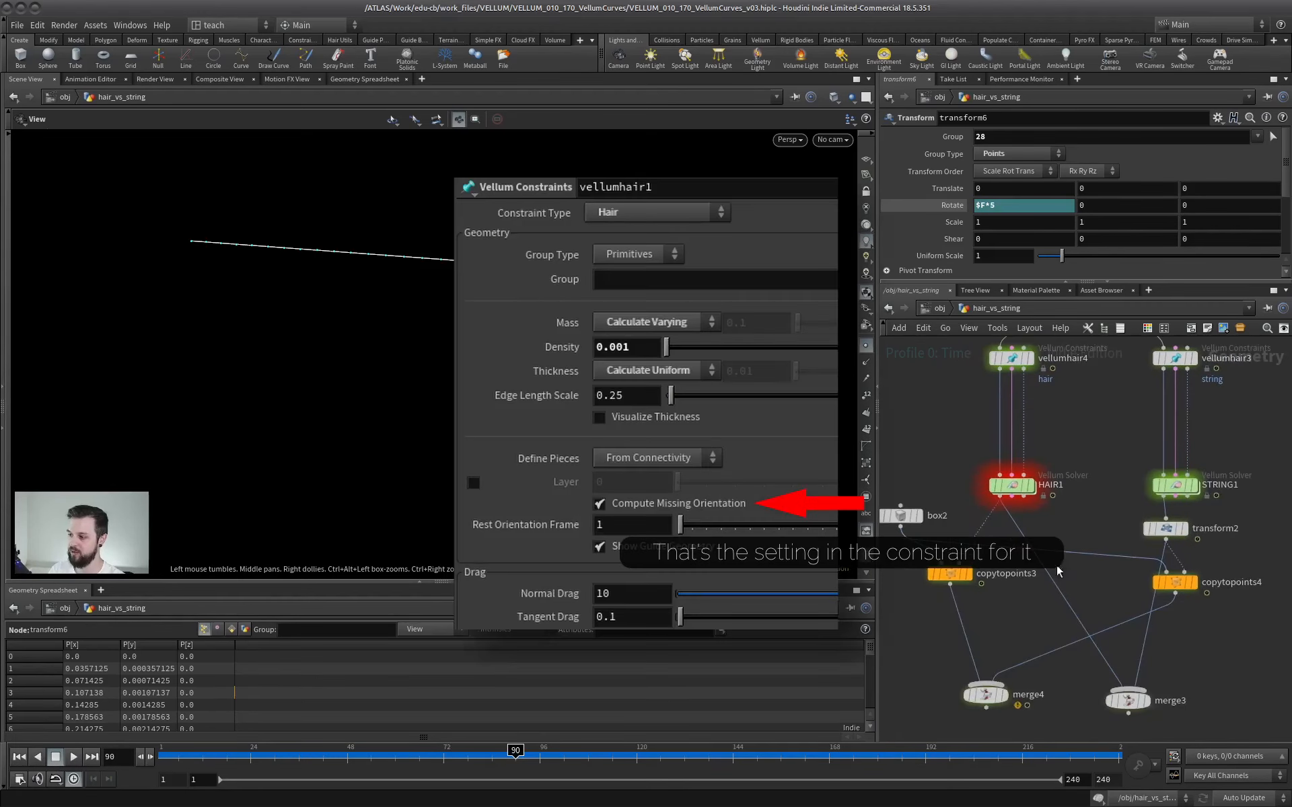
middle_drag(1046, 634, 1040, 582)
click(1002, 644)
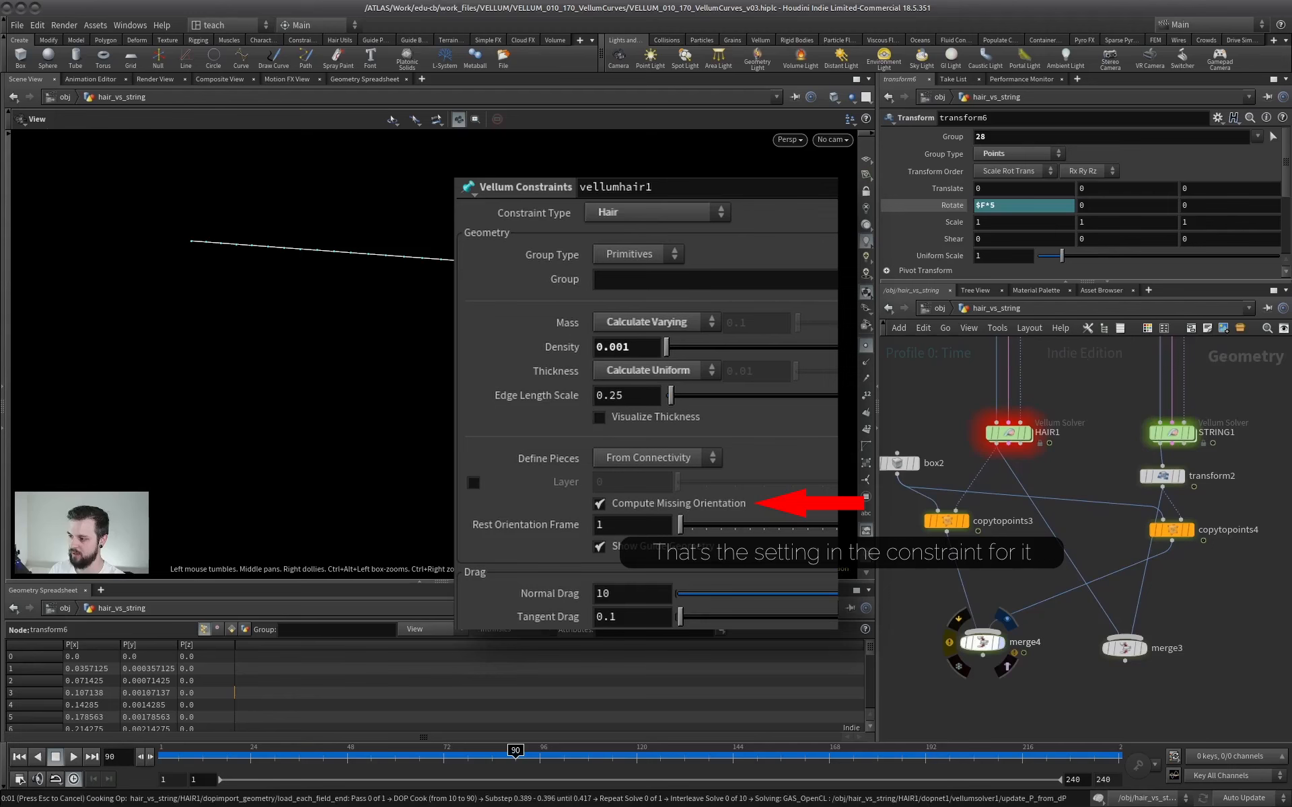
Play the merge4 twist simulation from the first frame to compare the hair and string boxes.
click(19, 756)
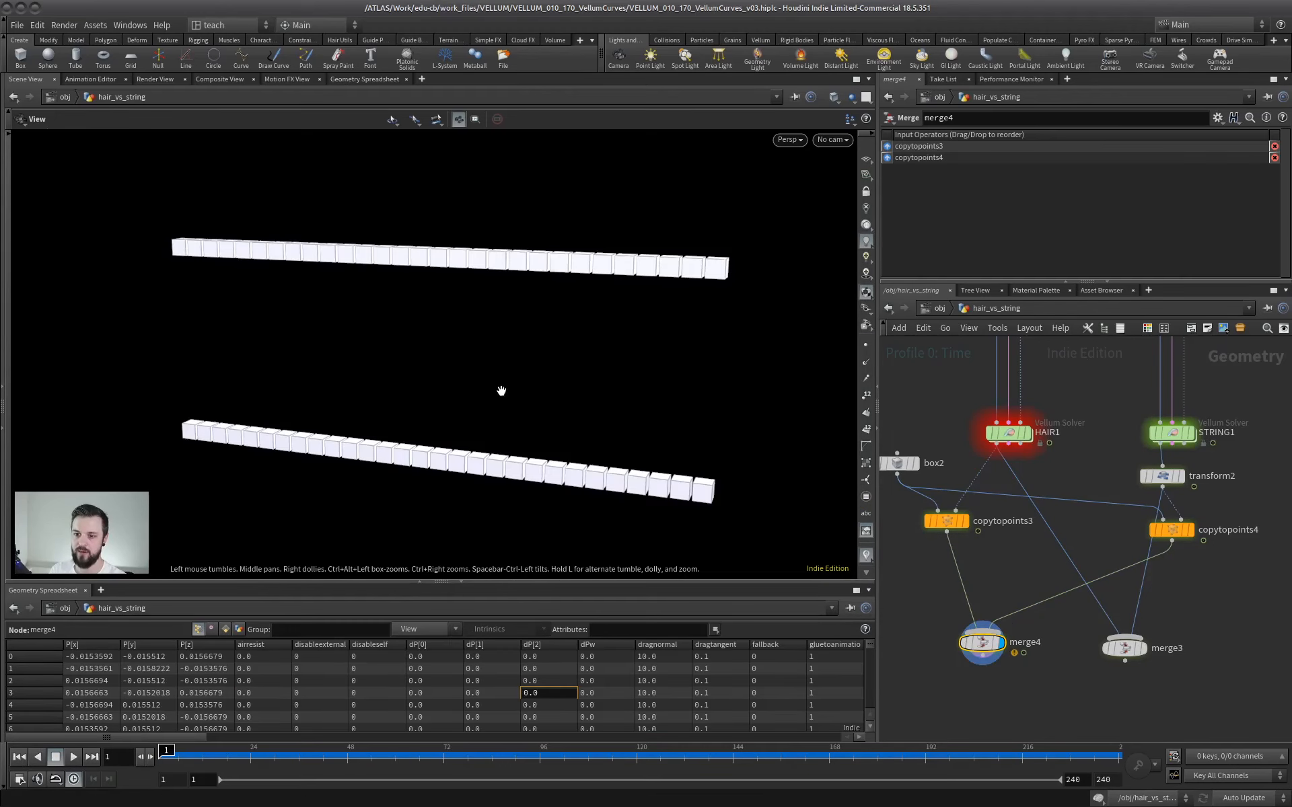
drag(501, 390, 294, 441)
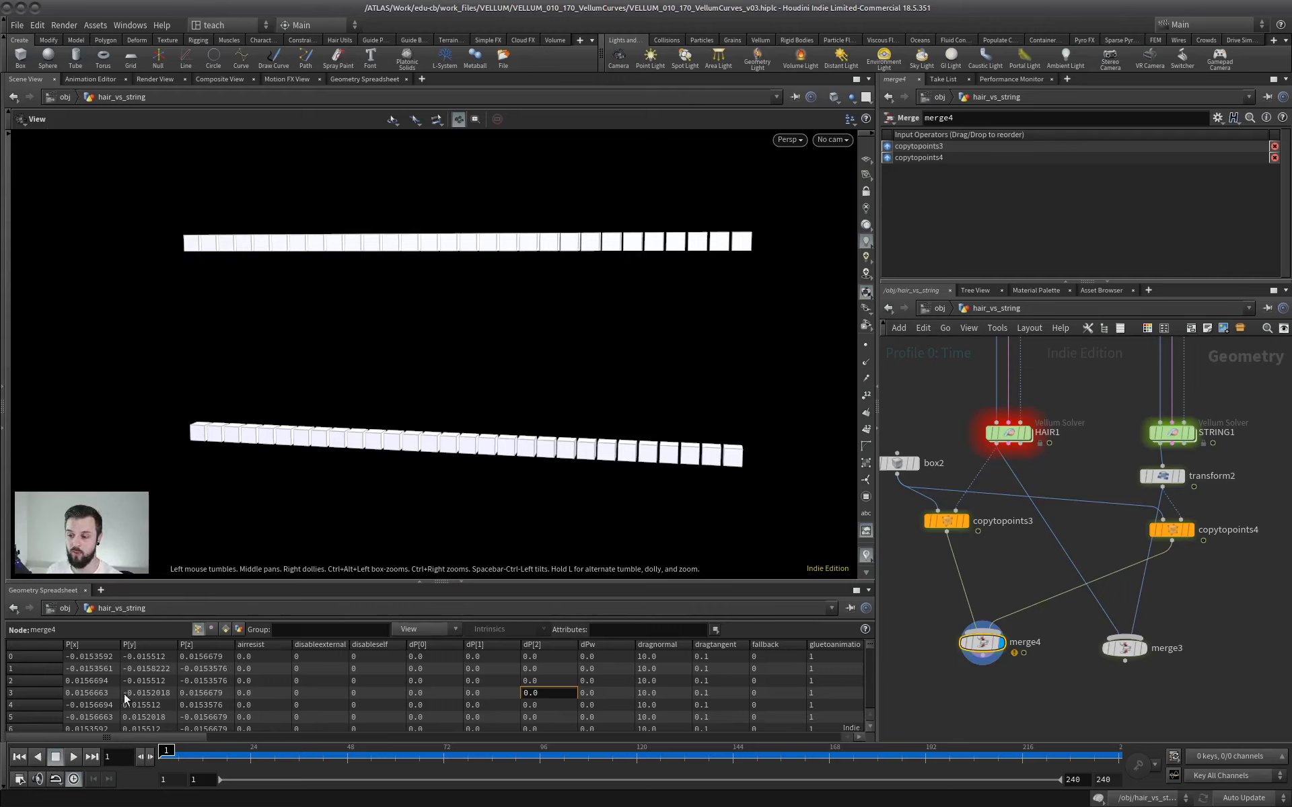
click(72, 758)
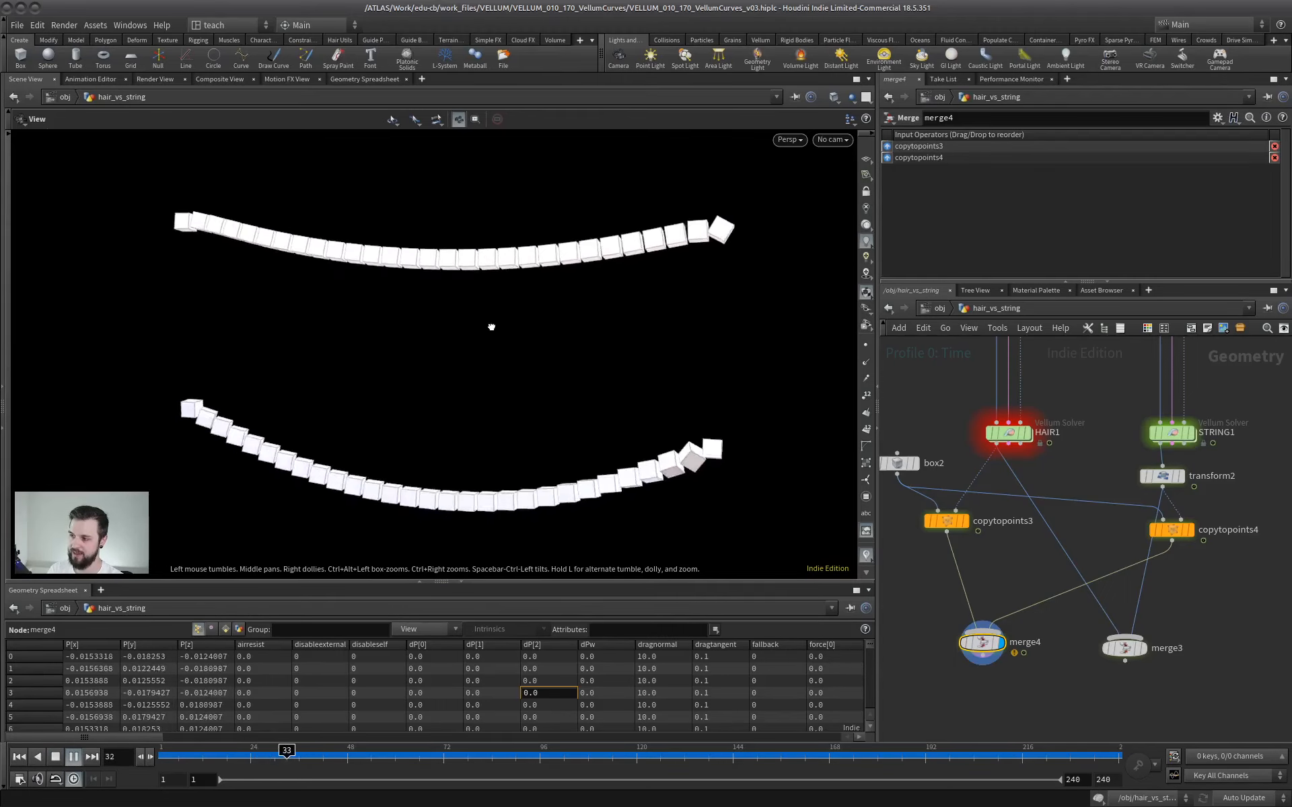